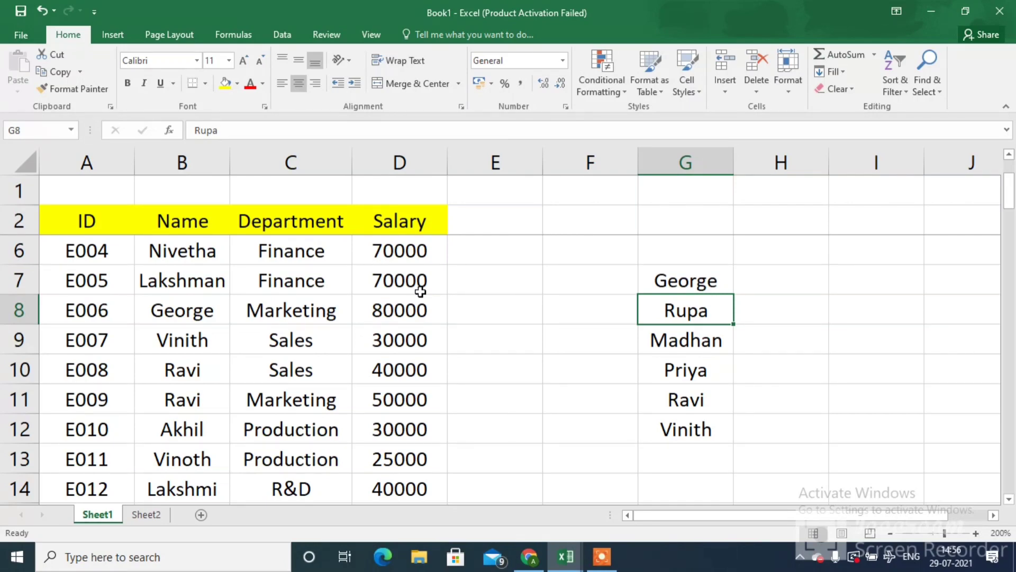
# Step: Start a VLOOKUP formula in cell F3 with E3 as the lookup value
pyautogui.press('Up')
pyautogui.press('Up')
pyautogui.press('Up')
pyautogui.press('Up')
pyautogui.press('Up')
pyautogui.press('Up')
pyautogui.press('Up')
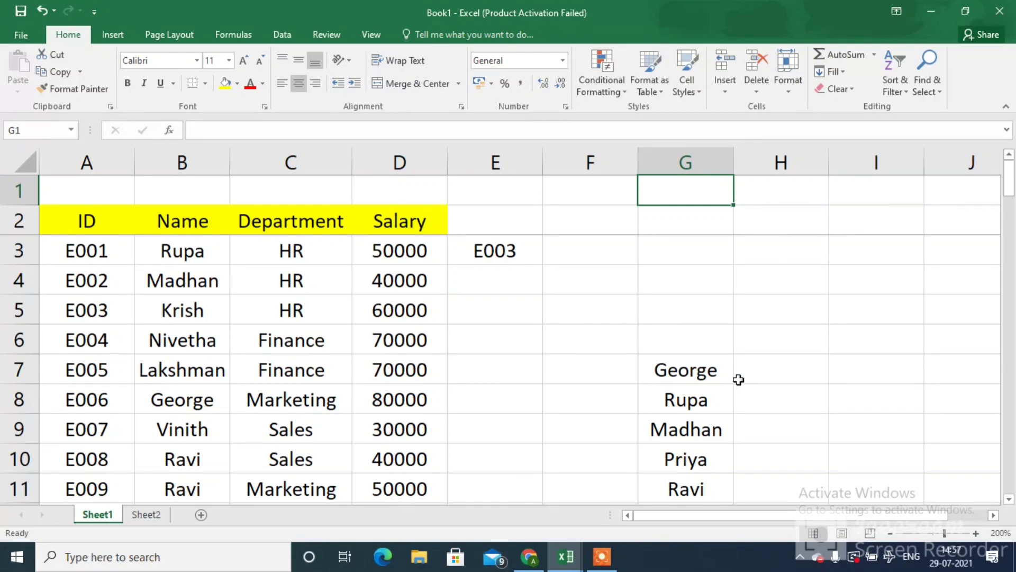
pyautogui.click(478, 258)
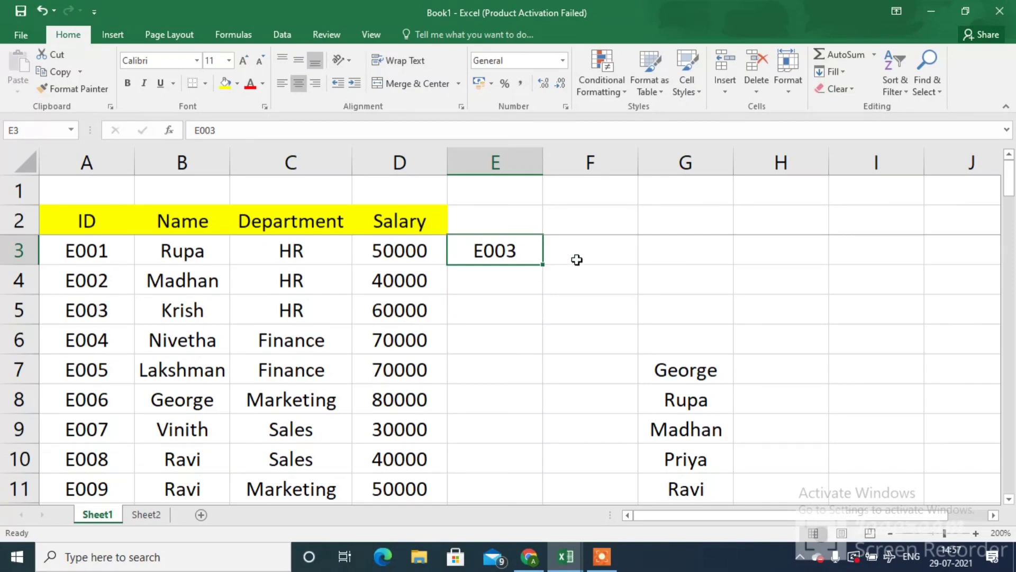
pyautogui.click(596, 247)
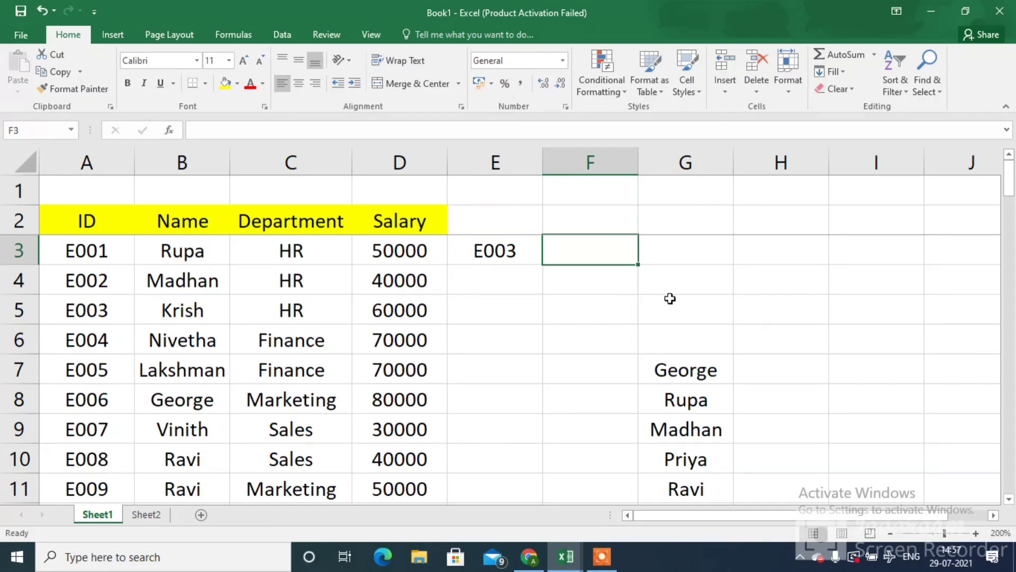
pyautogui.write('=')
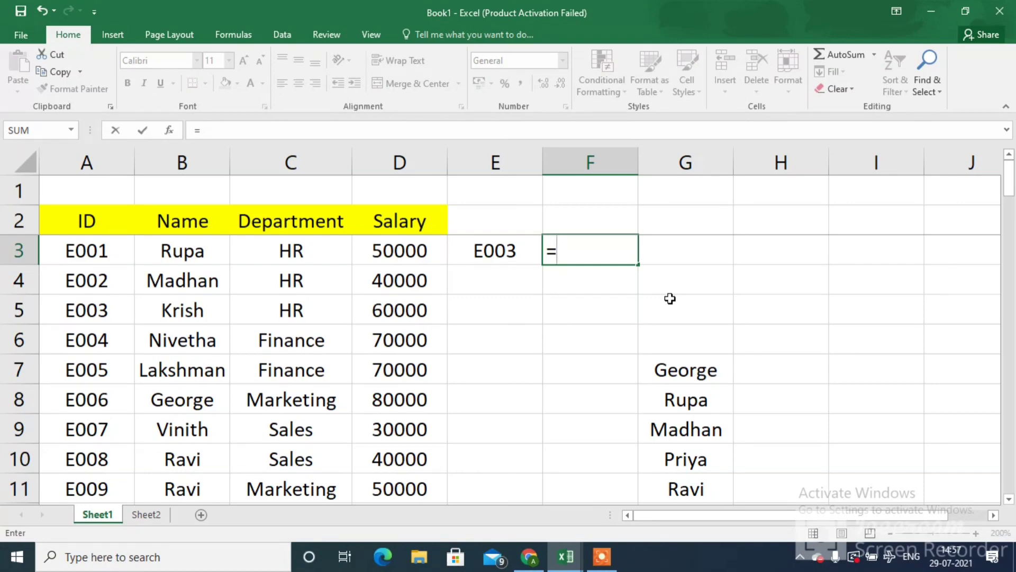
pyautogui.write('vl')
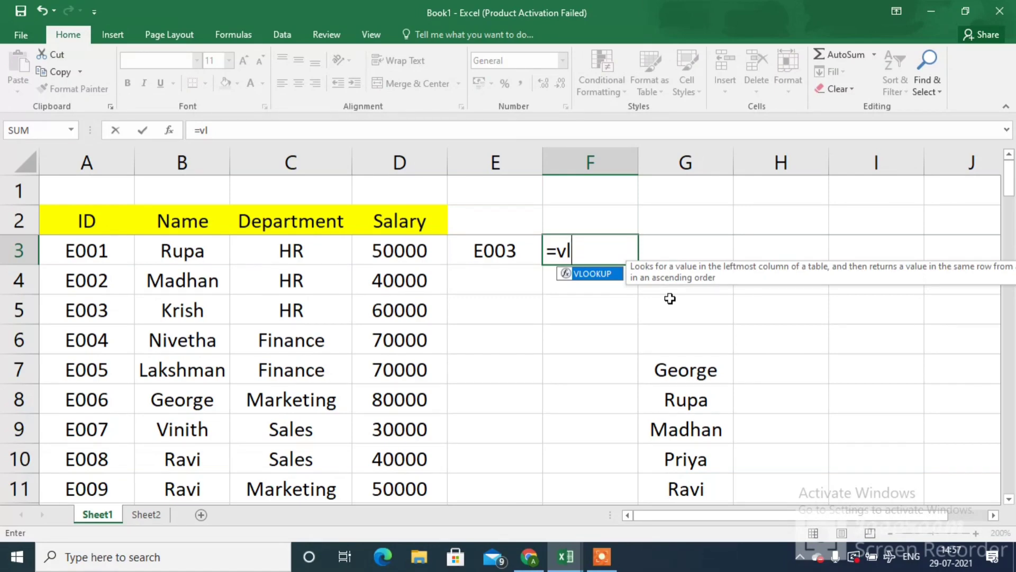
pyautogui.press('Tab')
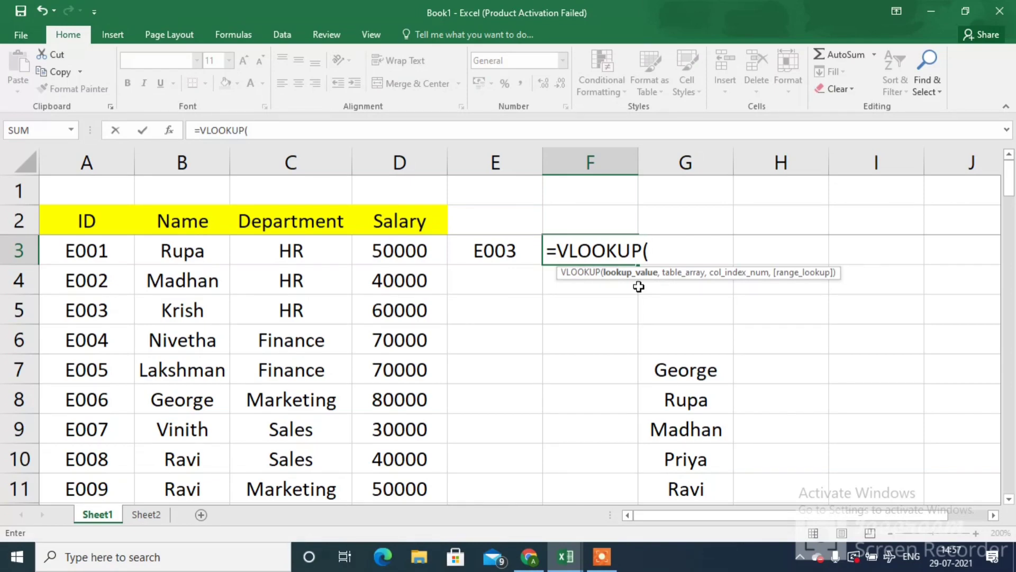
pyautogui.click(498, 252)
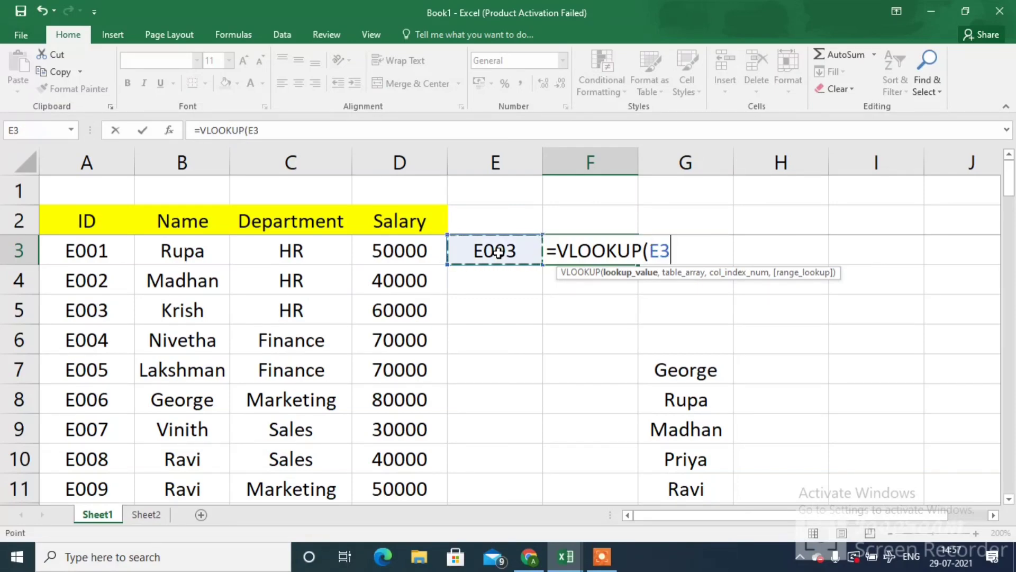
pyautogui.write(',')
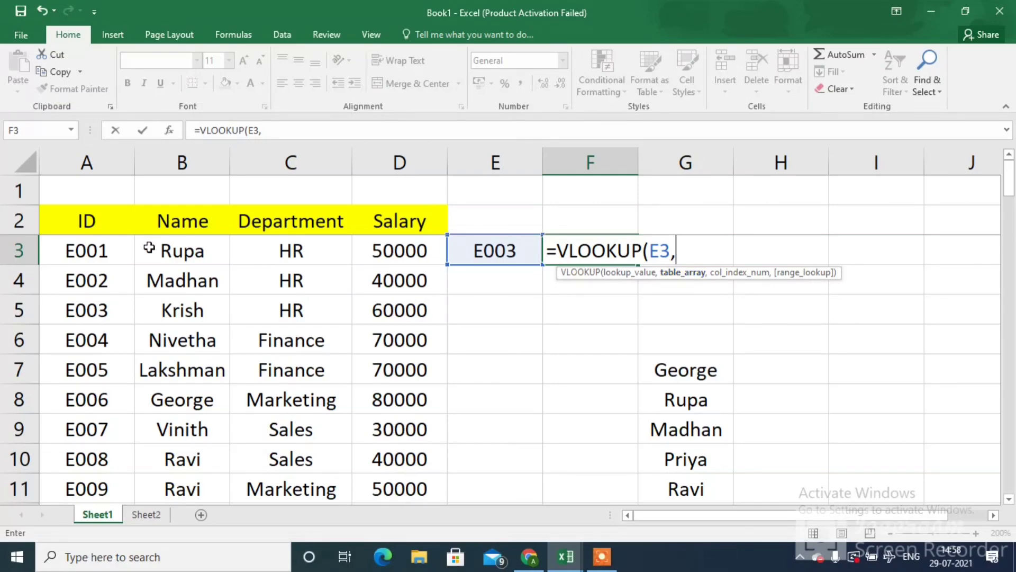
# Step: Complete the VLOOKUP in F3 with table range A3:D17, column index 4 and 0 for an exact match
pyautogui.moveTo(115, 249); pyautogui.dragTo(418, 253)
pyautogui.hotkey('ctrl', 'shift', 'Down')
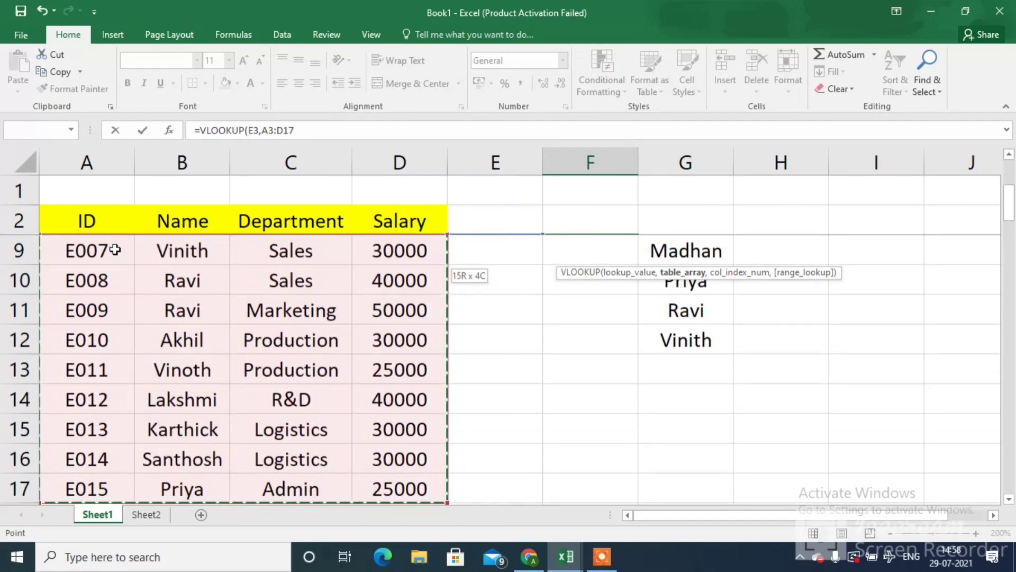
pyautogui.write(',')
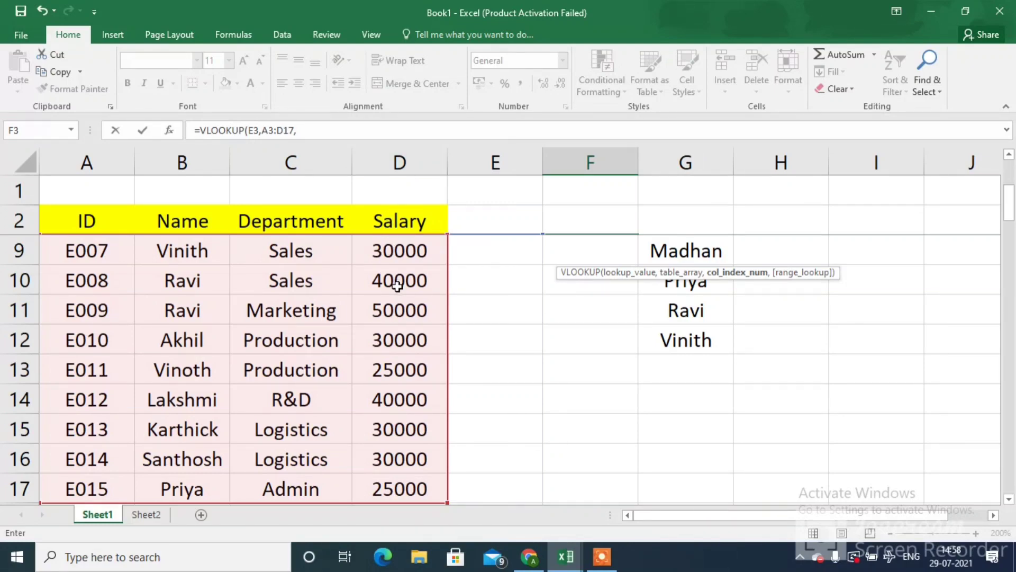
pyautogui.write('4,')
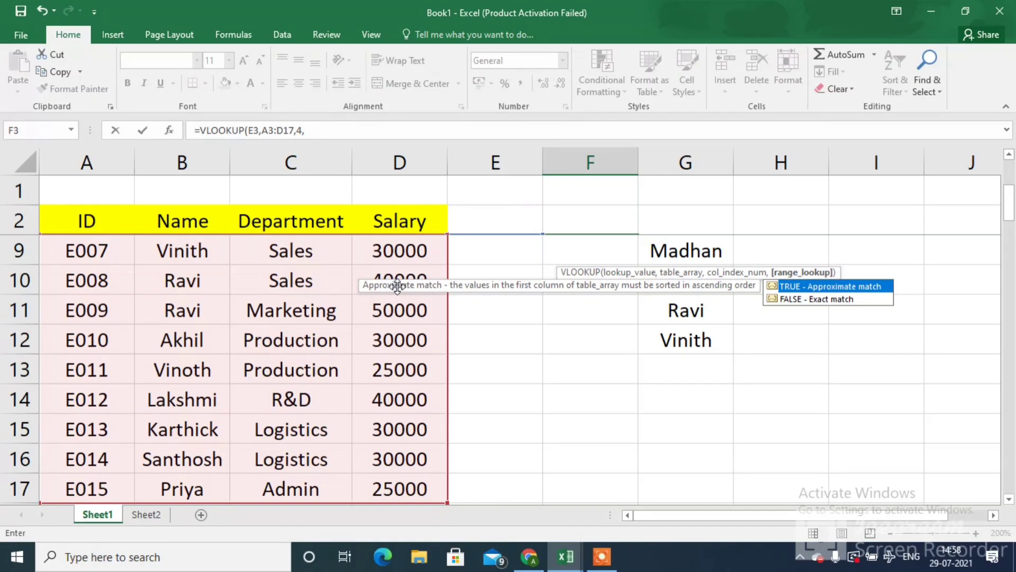
pyautogui.write('0)')
pyautogui.press('Return')
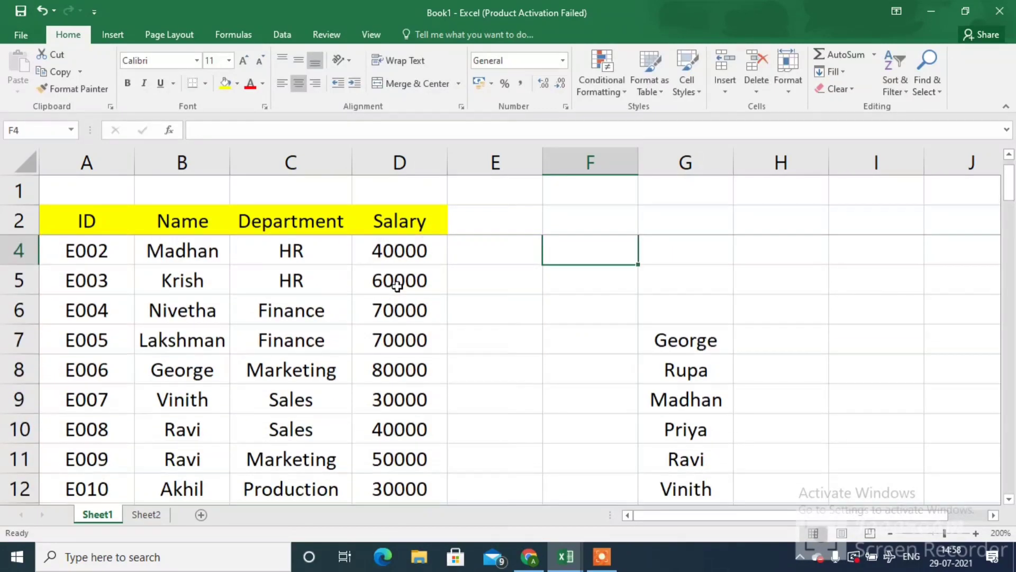
pyautogui.press('Up')
pyautogui.press('Up')
pyautogui.press('Down')
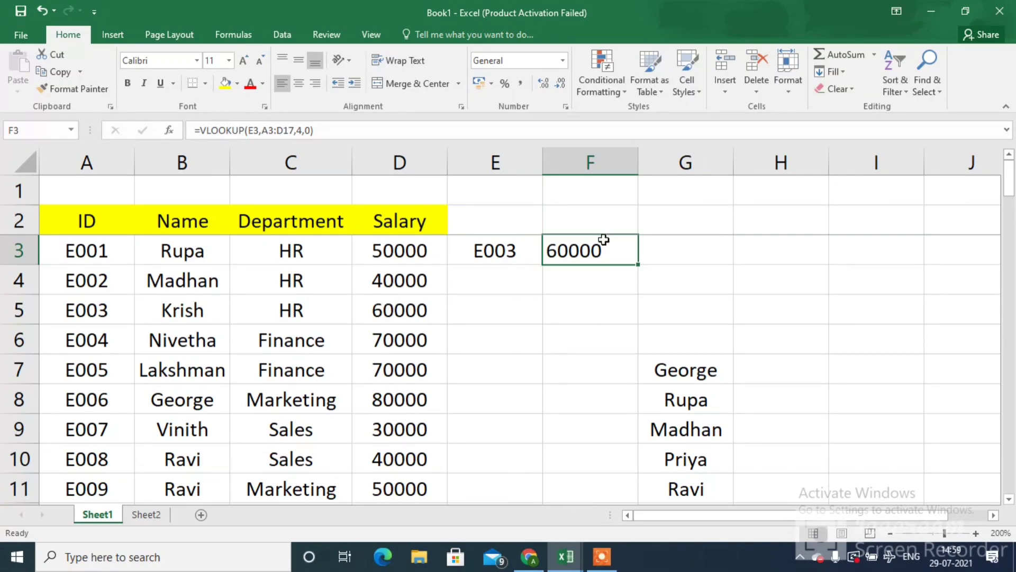
# Step: Replace the lookup ID in cell E3 with the employee ID from row 8 of the table
pyautogui.click(501, 245)
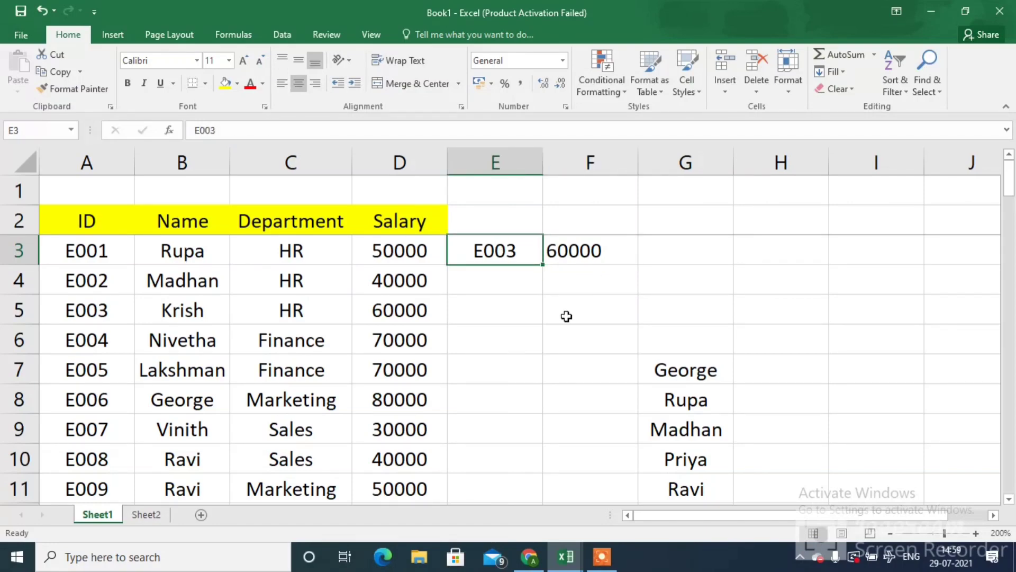
pyautogui.press('F2')
pyautogui.press('BackSpace')
pyautogui.press('BackSpace')
pyautogui.press('BackSpace')
pyautogui.write('006')
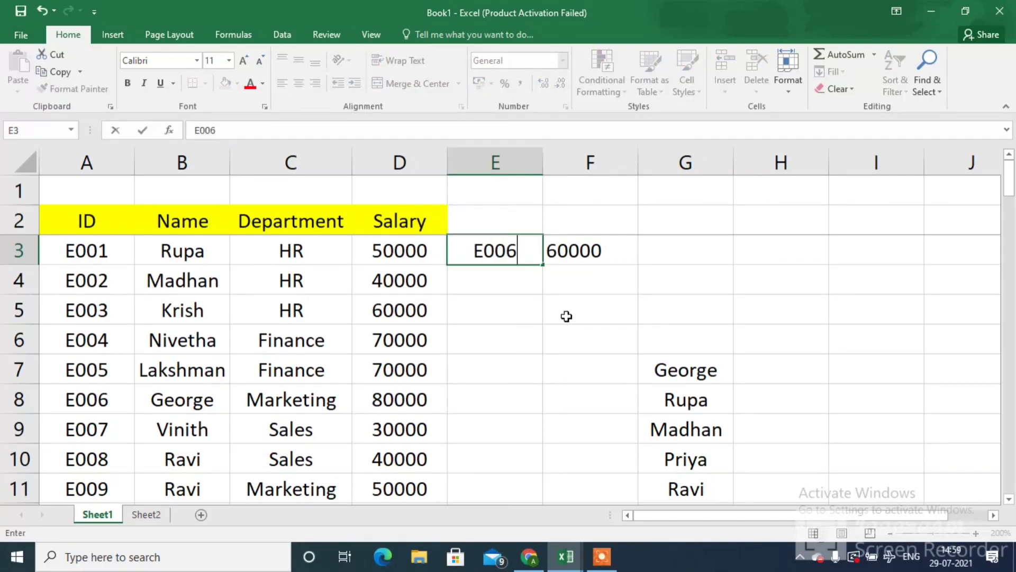
pyautogui.press('Return')
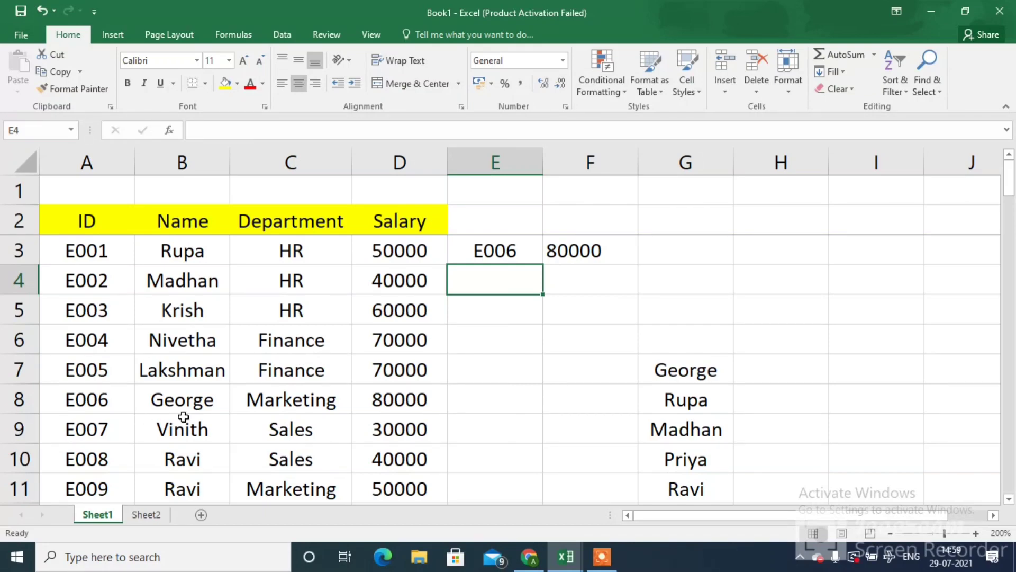
# Step: Enter the employee name from cell B8 as a second lookup value in cell E4
pyautogui.write('G')
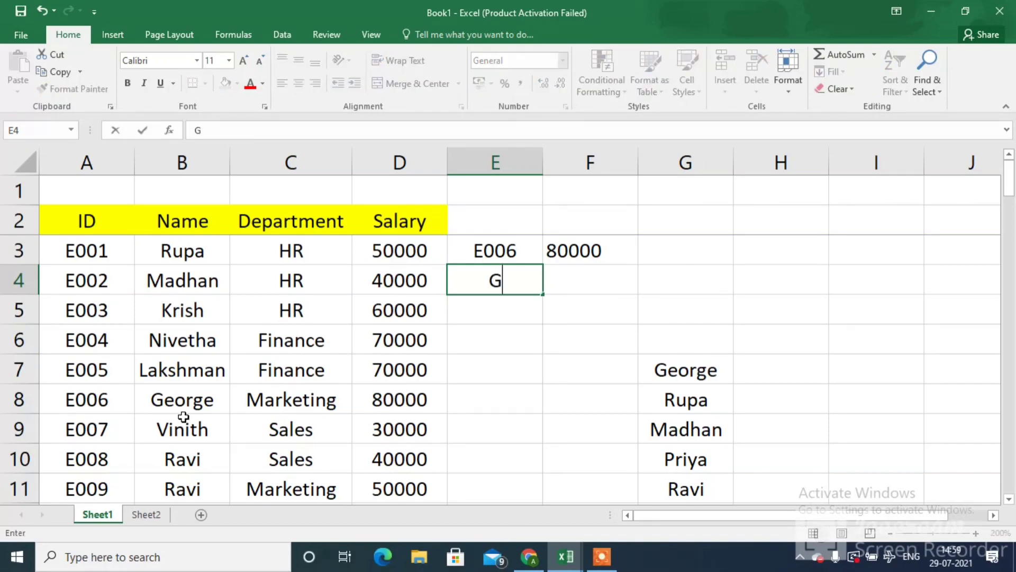
pyautogui.write('eorge')
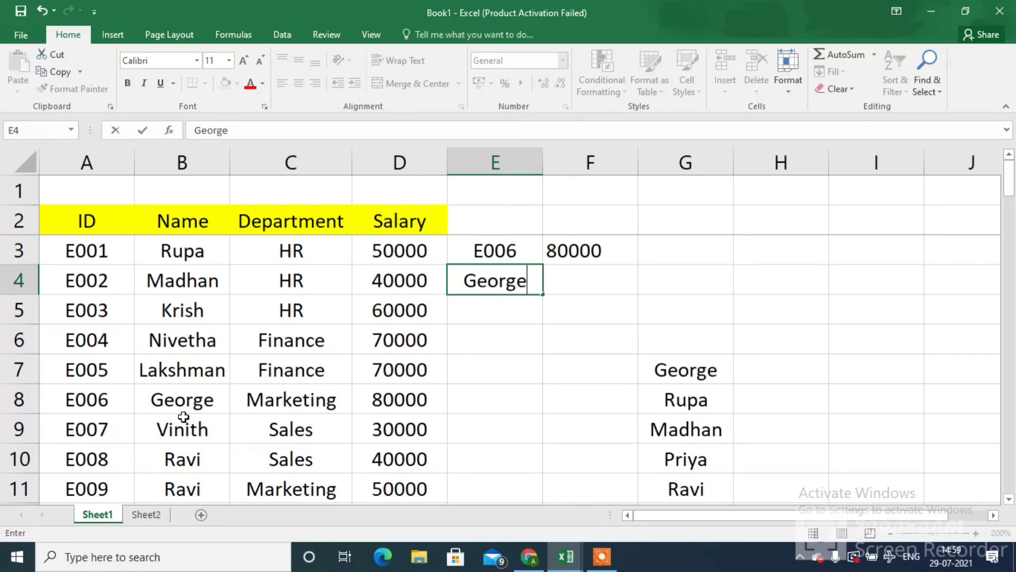
pyautogui.press('Return')
pyautogui.press('Up')
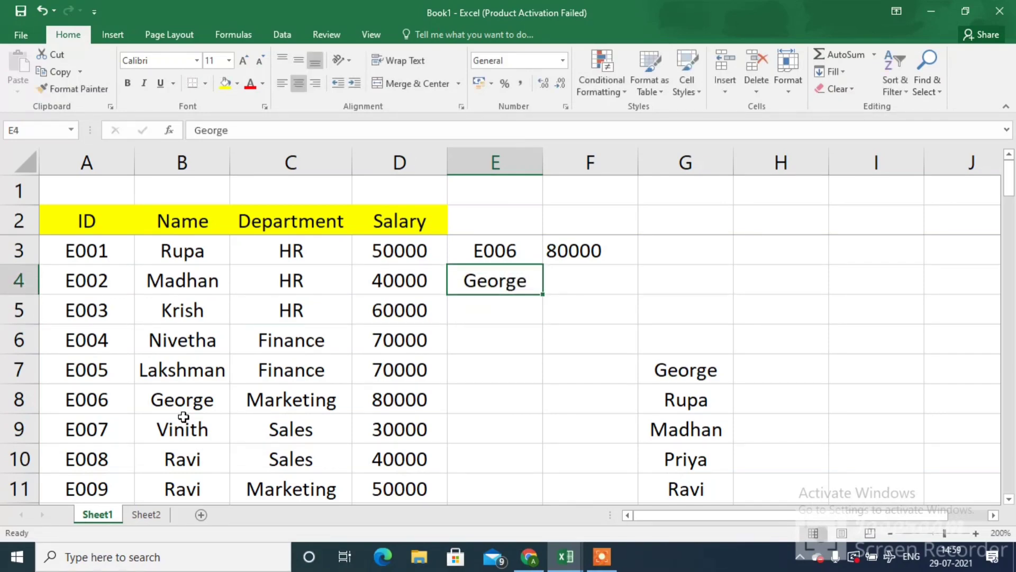
# Step: Begin a VLOOKUP formula in cell F4 with E4 as the lookup value
pyautogui.press('Right')
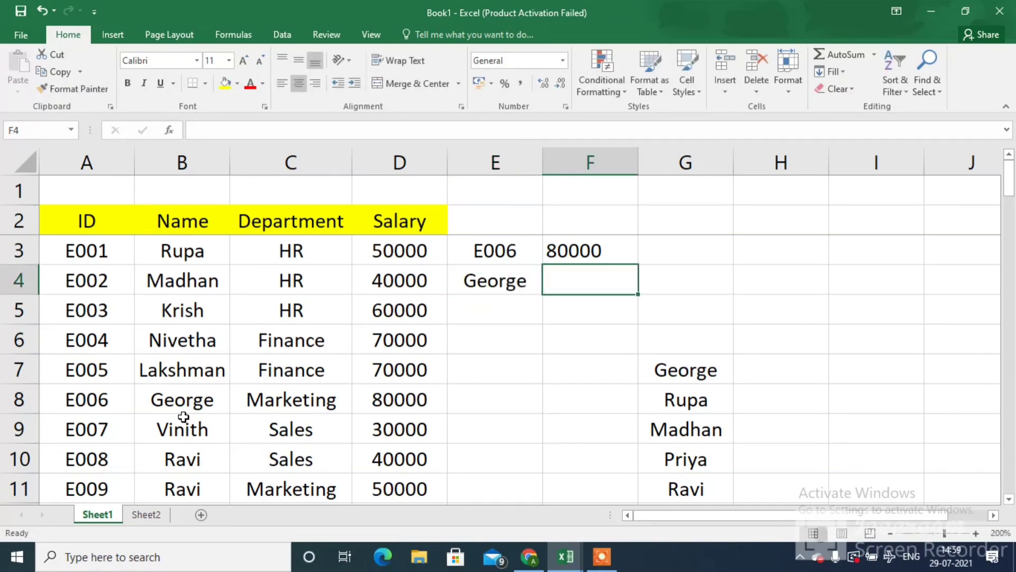
pyautogui.write('=vl')
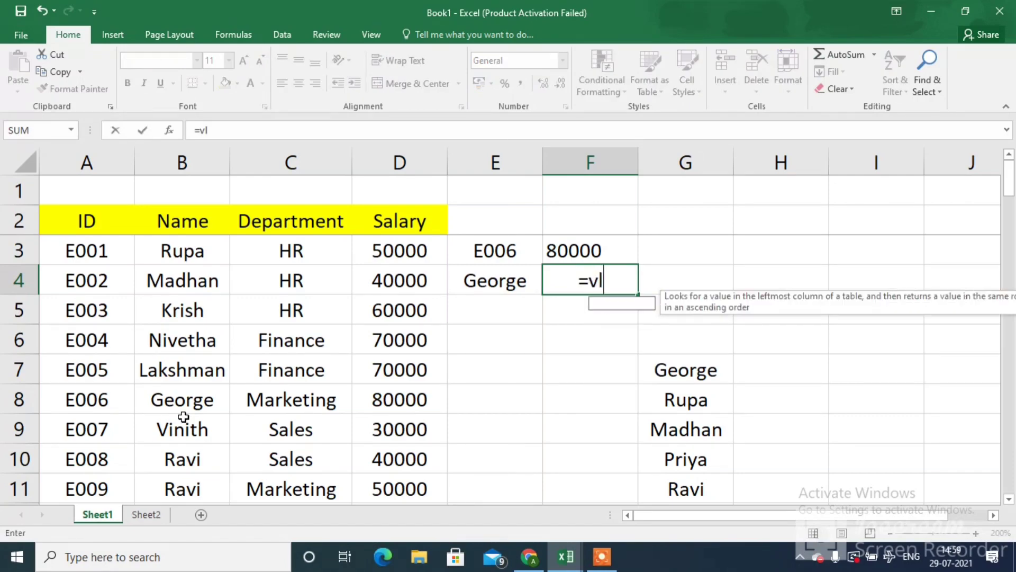
pyautogui.press('Tab')
pyautogui.press('Left')
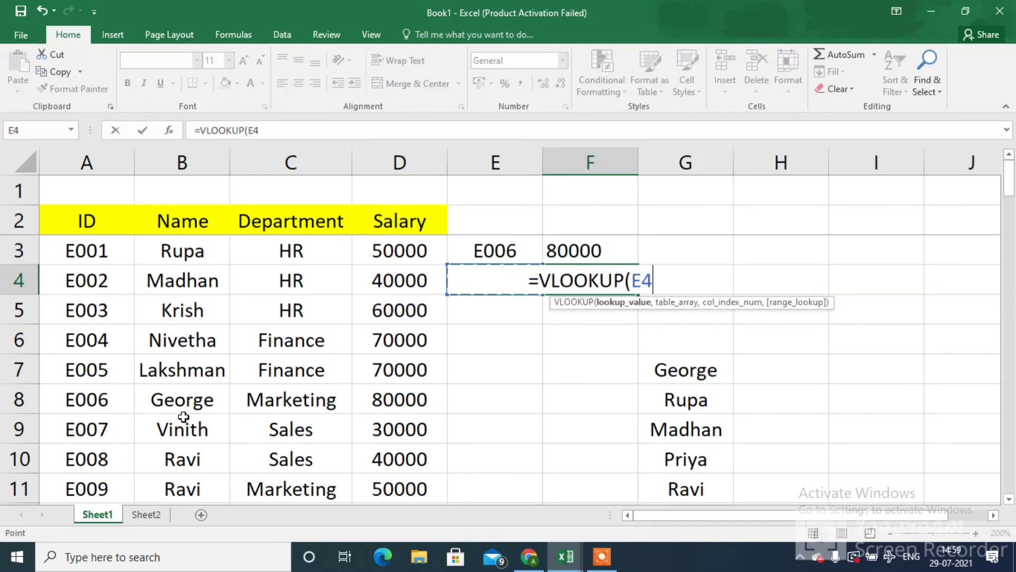
pyautogui.write(',')
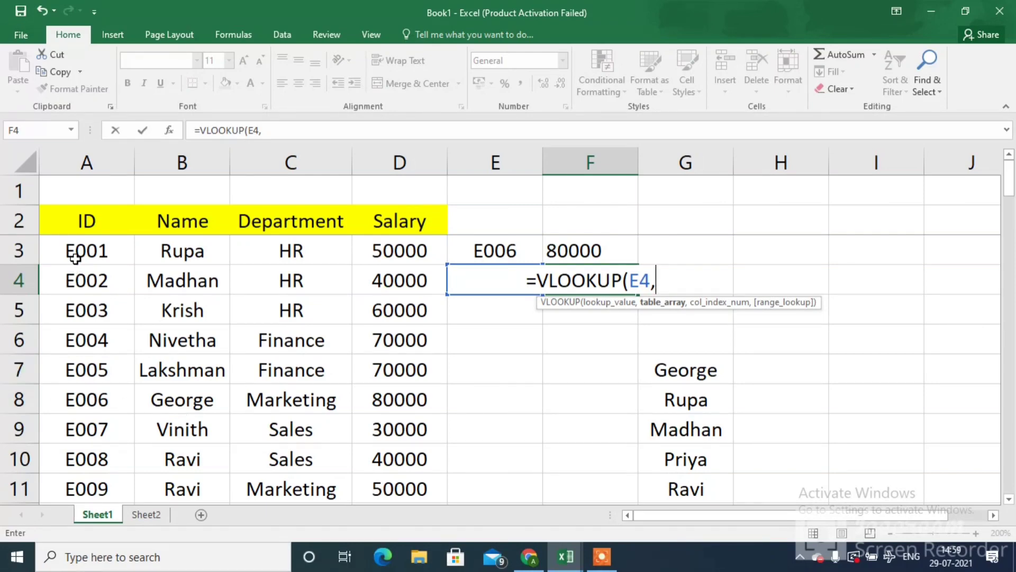
# Step: Try to return the salary in F4 using table range A3:D17, column index 4 and 0 for an exact match
pyautogui.moveTo(73, 255); pyautogui.dragTo(312, 253)
pyautogui.hotkey('shift', 'Right')
pyautogui.hotkey('shift', 'Right')
pyautogui.hotkey('shift', 'Left')
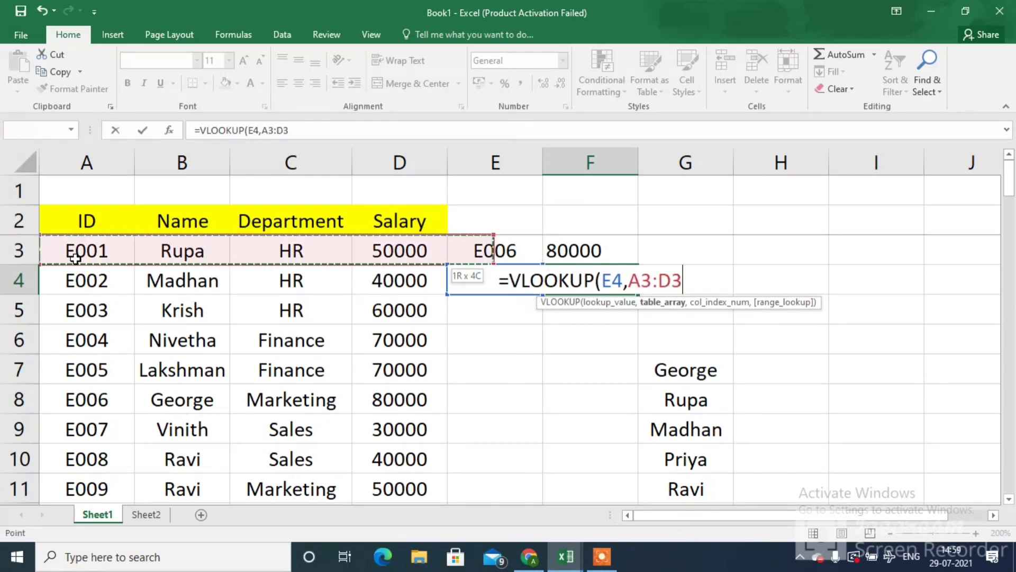
pyautogui.hotkey('ctrl', 'shift', 'Down')
pyautogui.write(',')
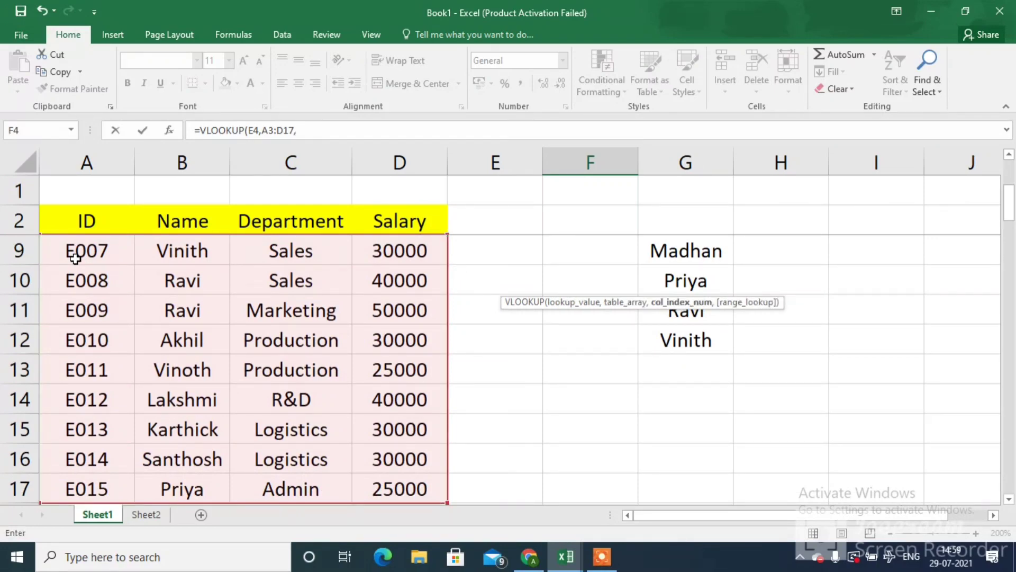
pyautogui.write('4,')
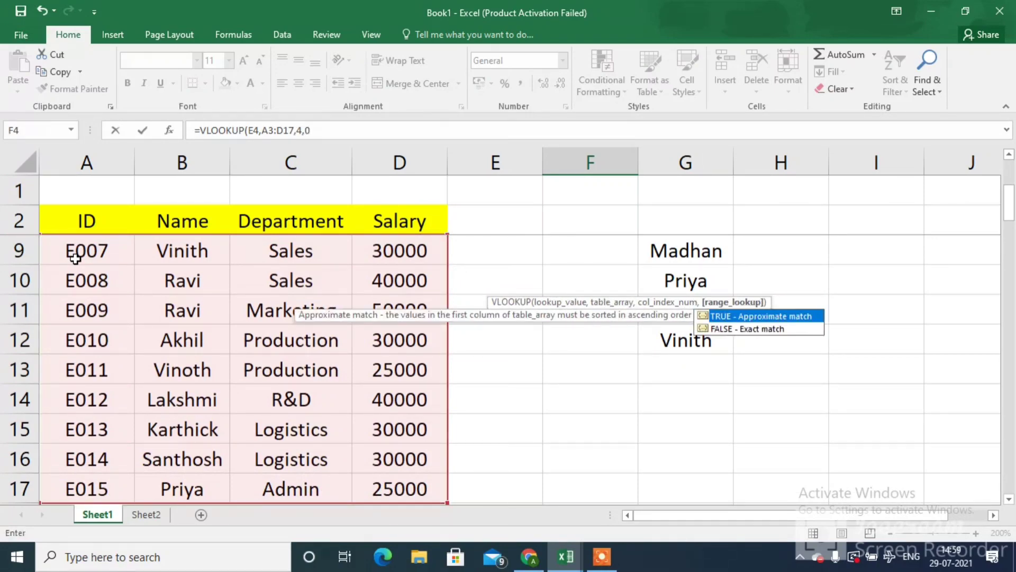
pyautogui.write('0')
pyautogui.press('Return')
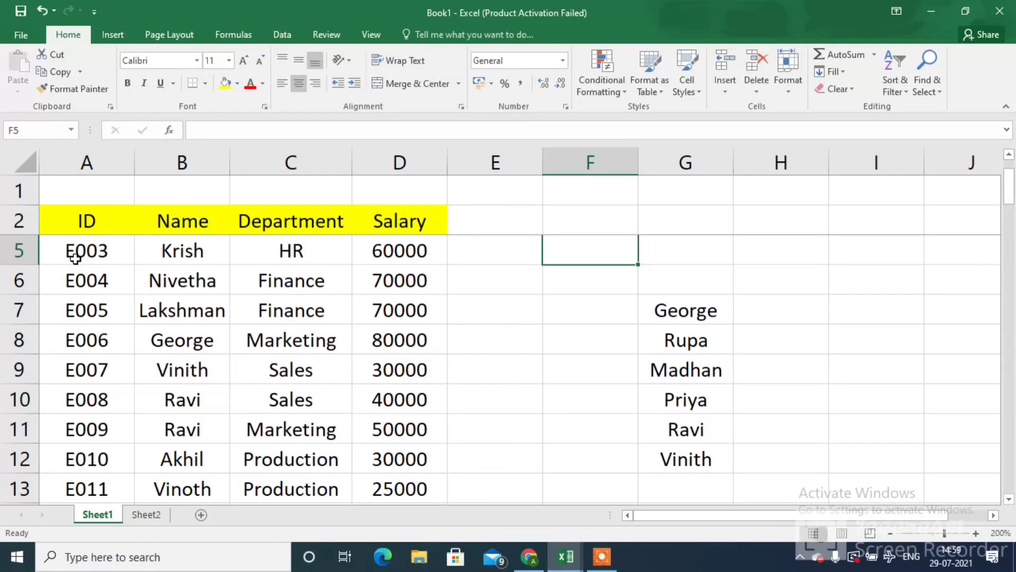
# Step: Check the result in F4 and the cell ranges its VLOOKUP formula references
pyautogui.press('Up')
pyautogui.press('Up')
pyautogui.press('Up')
pyautogui.press('Down')
pyautogui.press('Down')
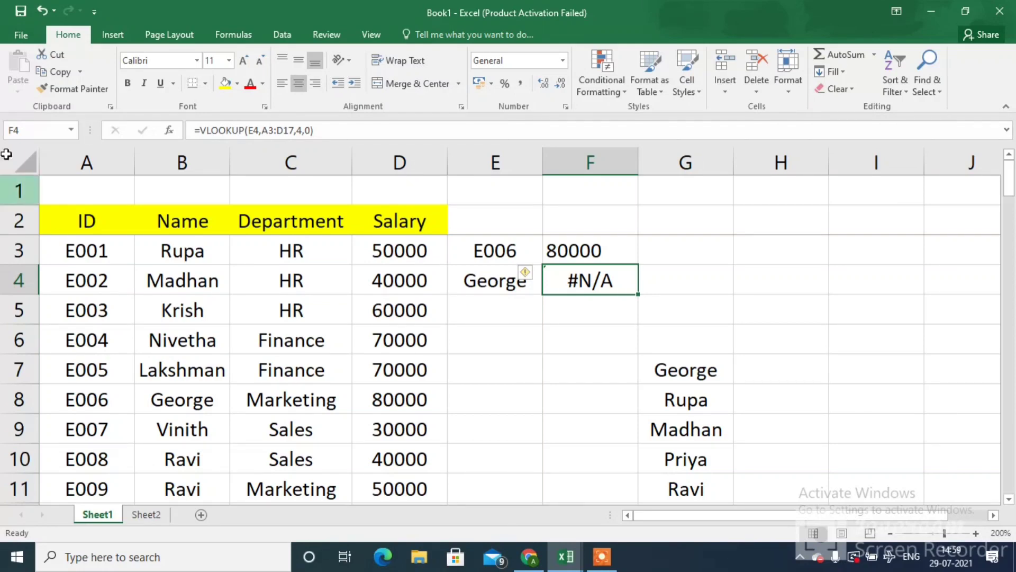
pyautogui.click(318, 130)
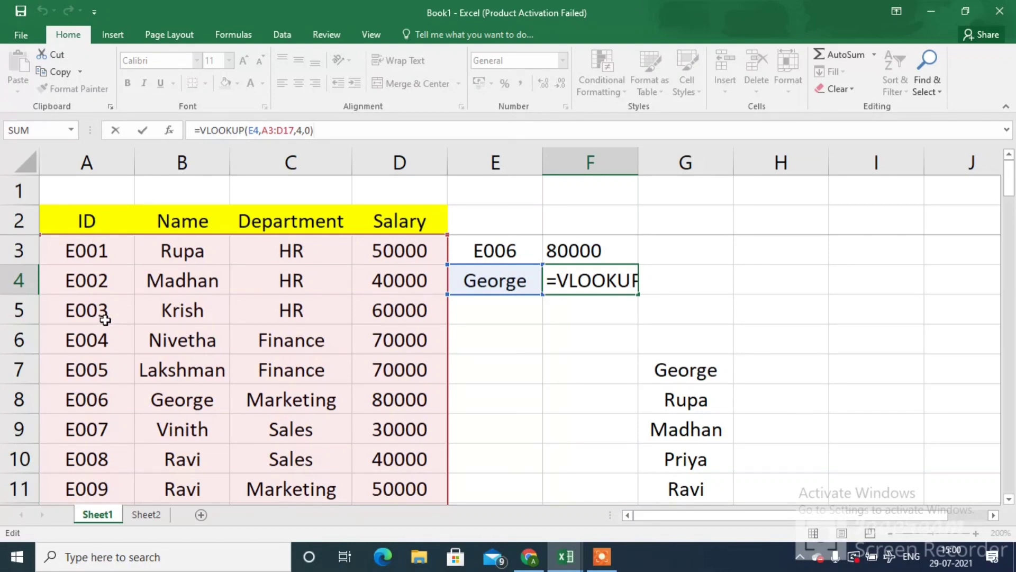
pyautogui.hotkey('ctrl', 'Return')
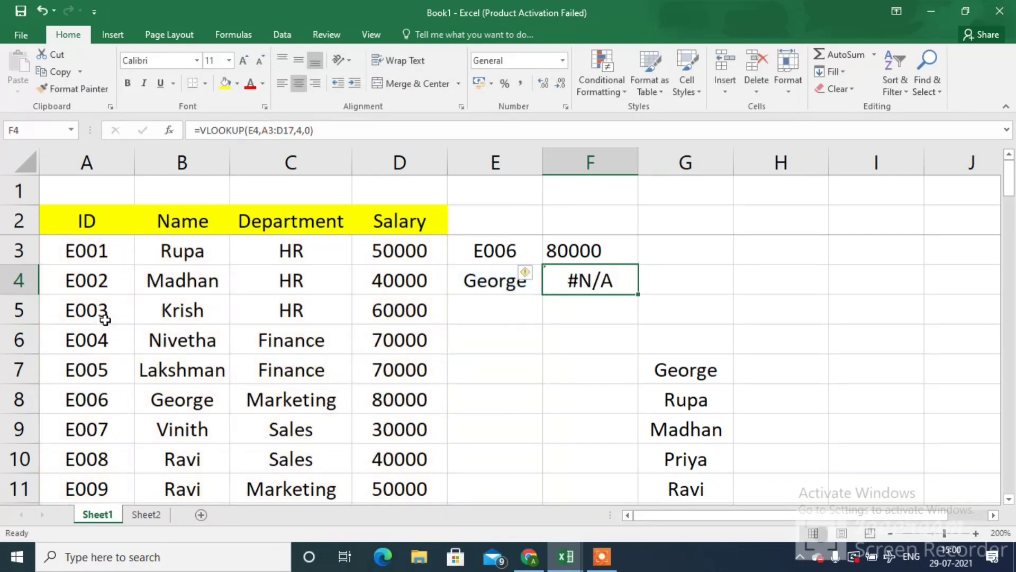
# Step: Clear the formula in F4 and begin a new VLOOKUP with E4 as the lookup value
pyautogui.press('Delete')
pyautogui.write('=vl')
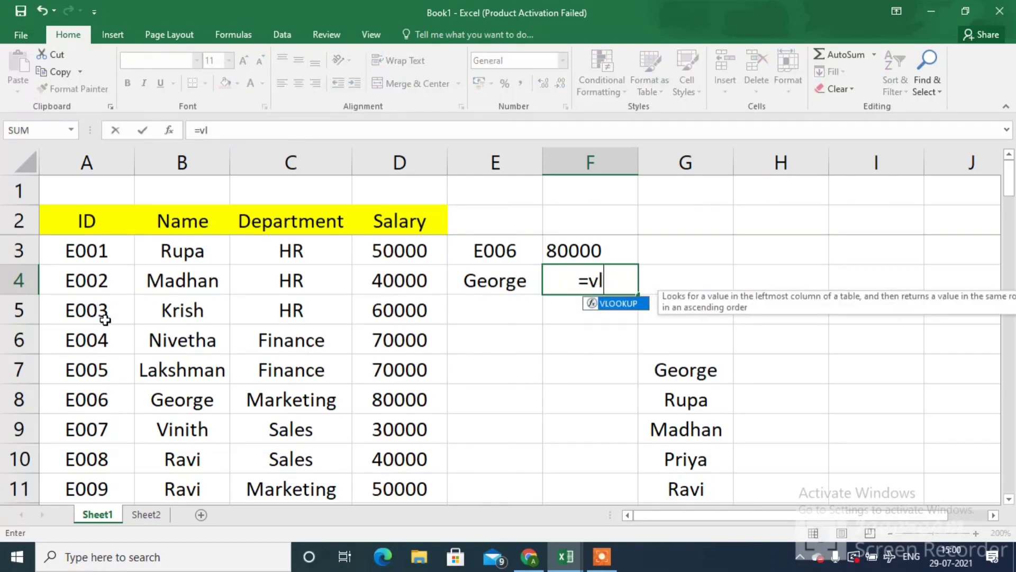
pyautogui.press('Tab')
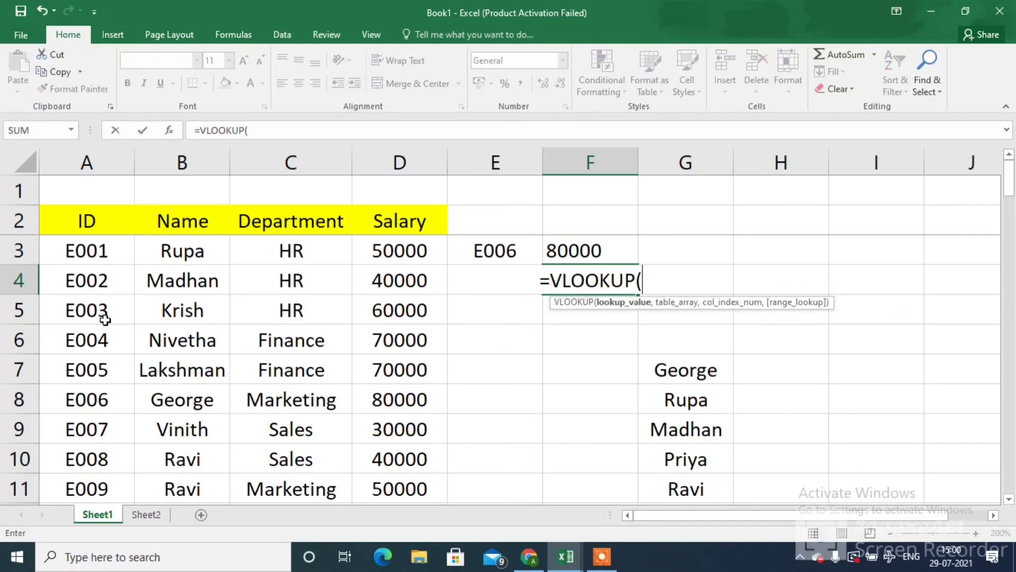
pyautogui.press('Left')
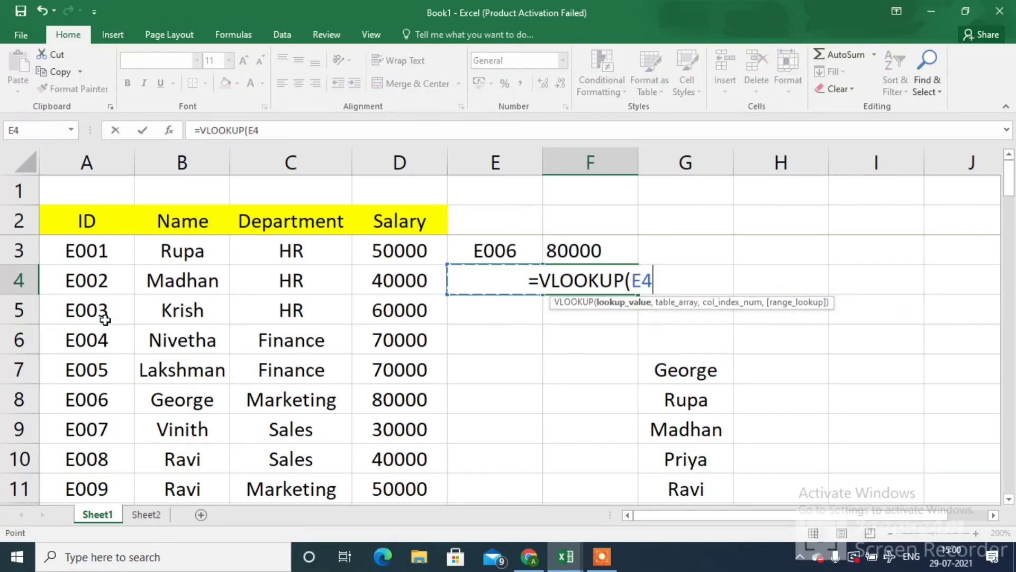
pyautogui.write(',')
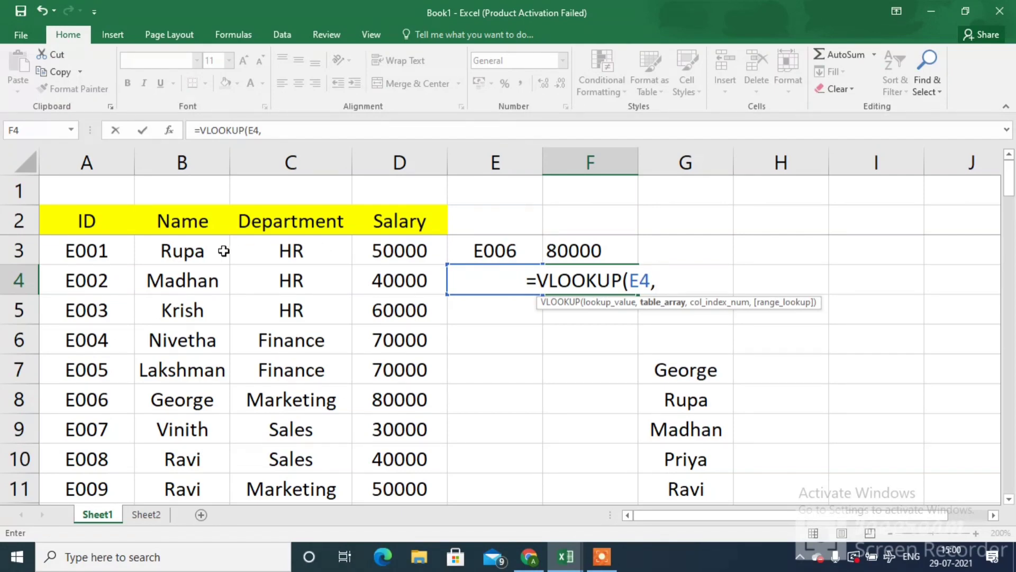
# Step: Complete the F4 formula with table range B3:D17, column index 3 and 0 for an exact match
pyautogui.click(193, 250)
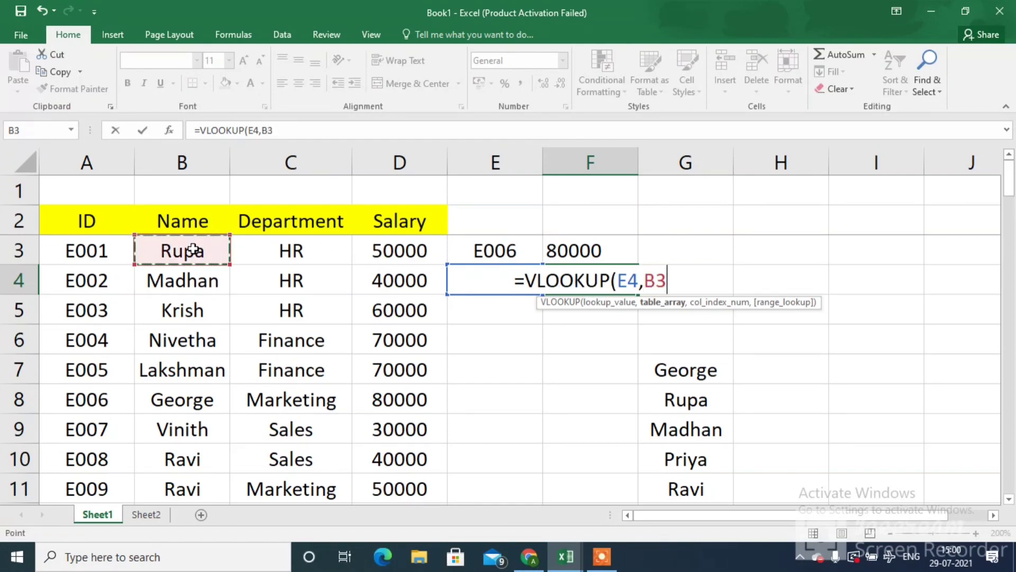
pyautogui.hotkey('shift', 'Right')
pyautogui.hotkey('shift', 'Right')
pyautogui.hotkey('ctrl', 'shift', 'Down')
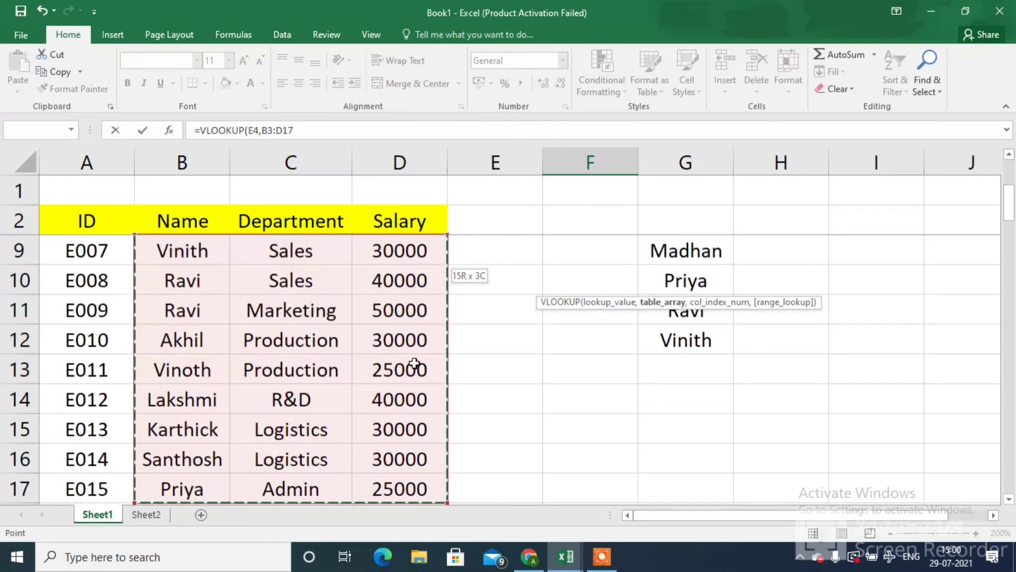
pyautogui.write(',')
pyautogui.write('3')
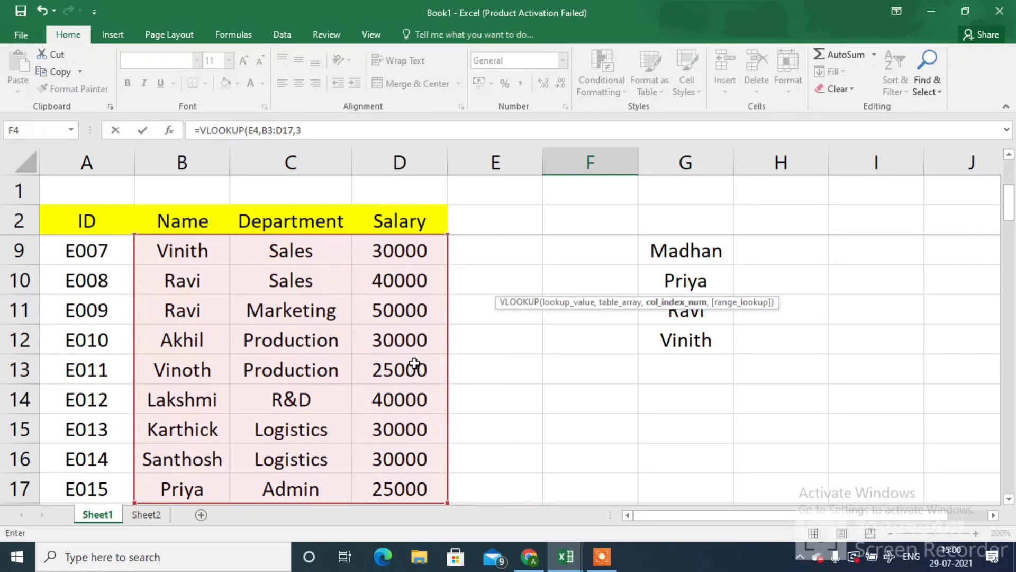
pyautogui.write(',0)')
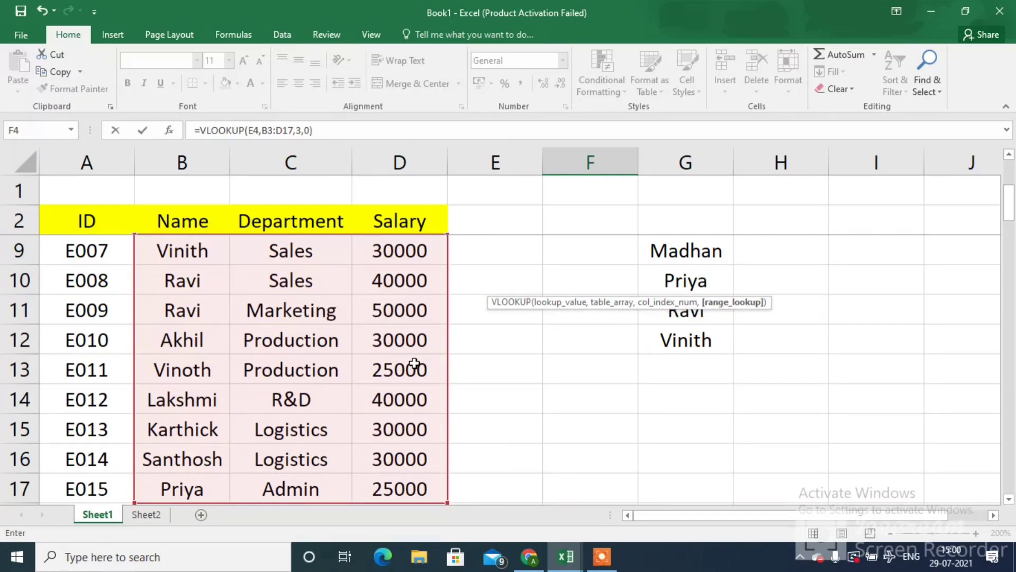
pyautogui.press('Return')
pyautogui.press('Up')
pyautogui.press('Up')
pyautogui.press('Up')
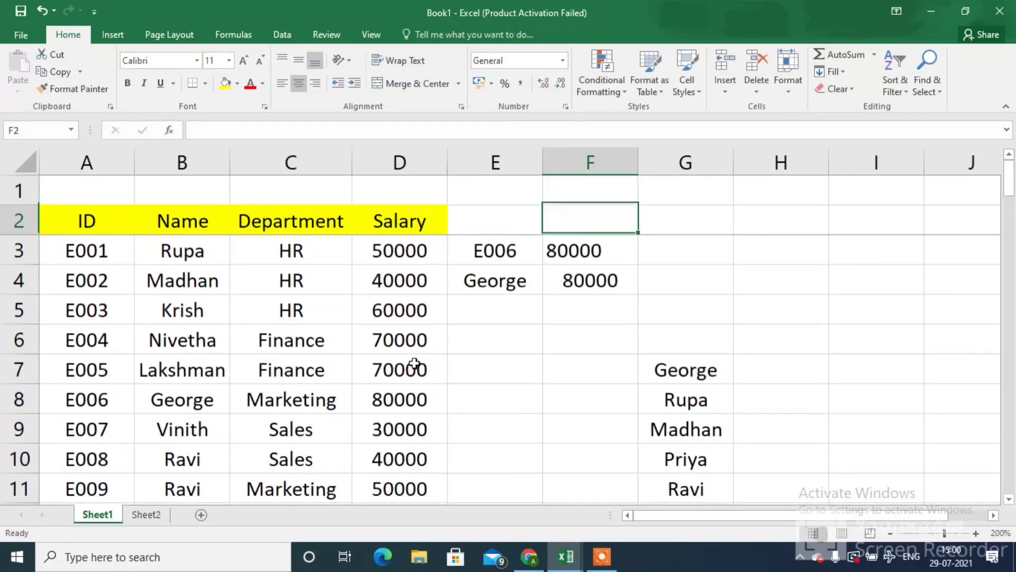
pyautogui.press('Down')
pyautogui.press('Down')
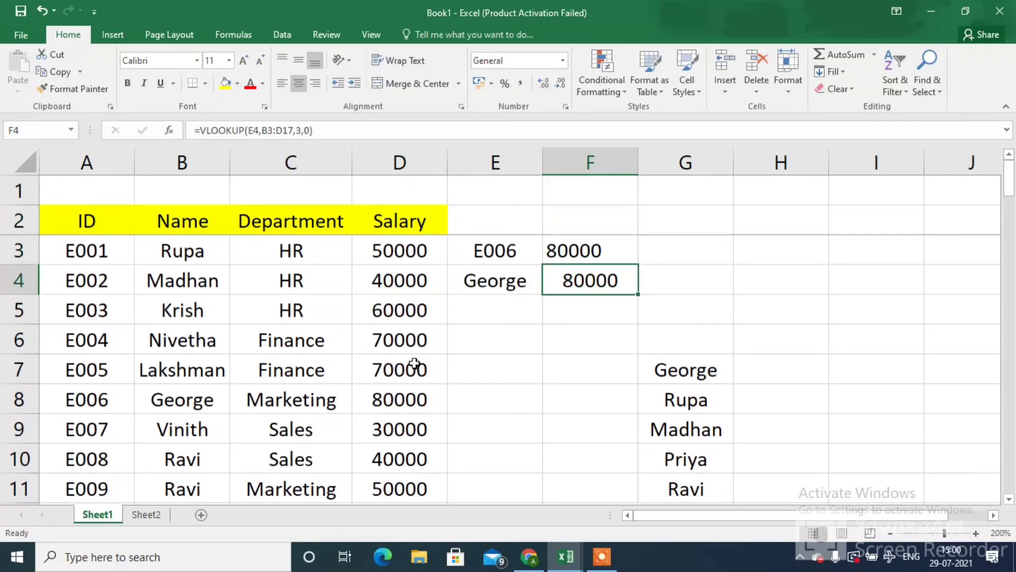
# Step: Replace the lookup value in E4 with an employee name that is missing from the Name column
pyautogui.hotkey('ctrl', 'z')
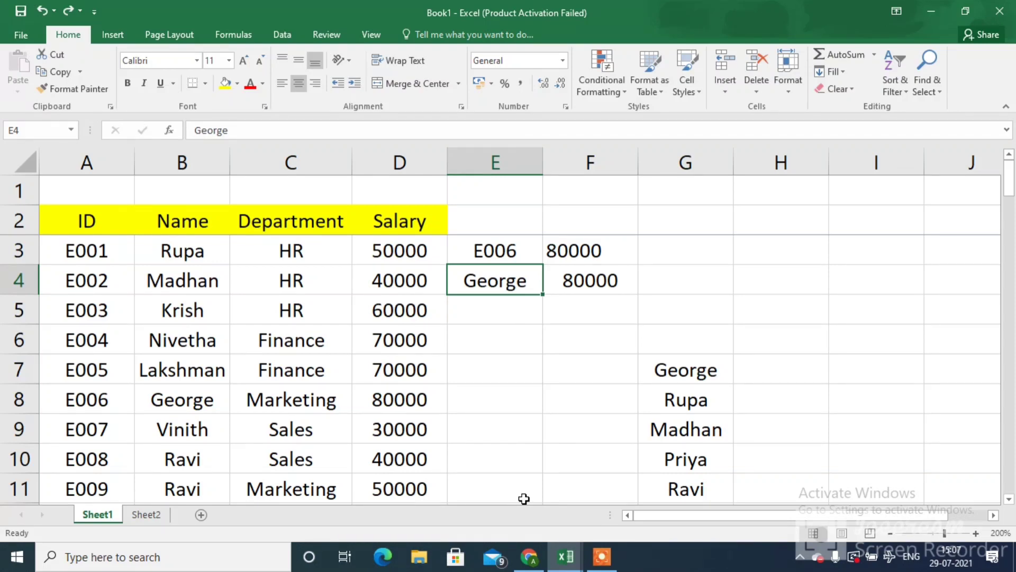
pyautogui.write('Radha')
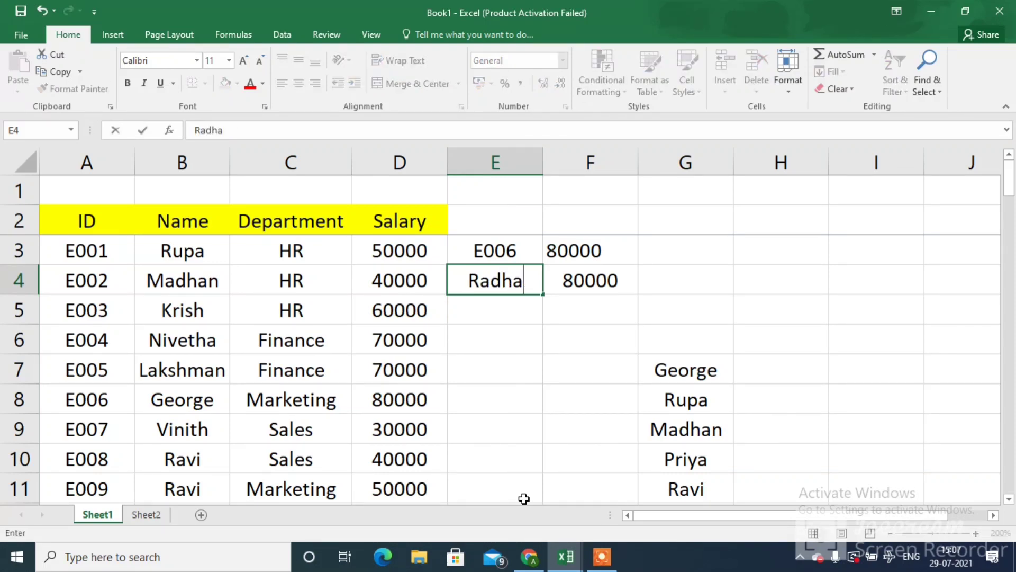
pyautogui.press('Return')
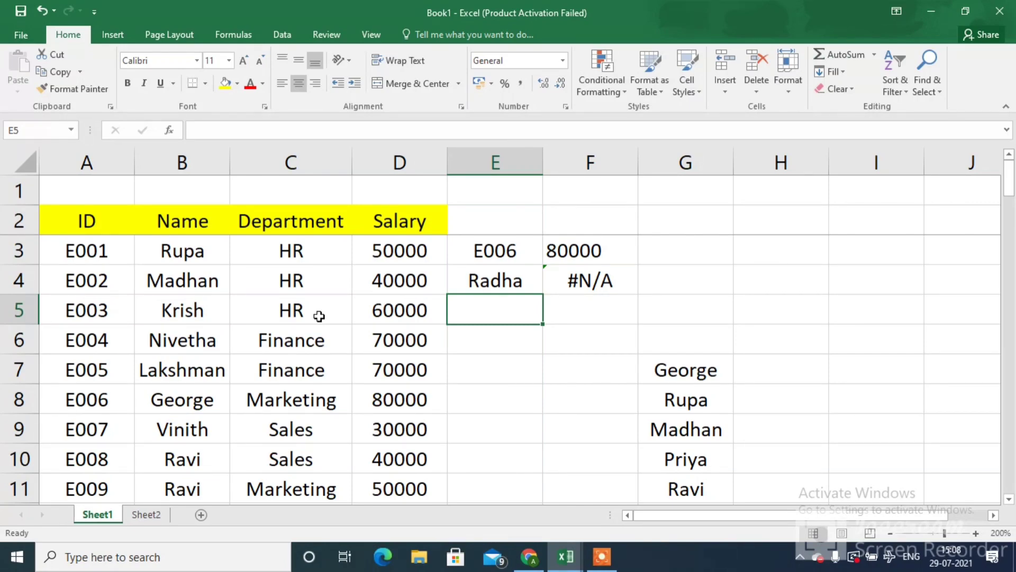
pyautogui.press('Up')
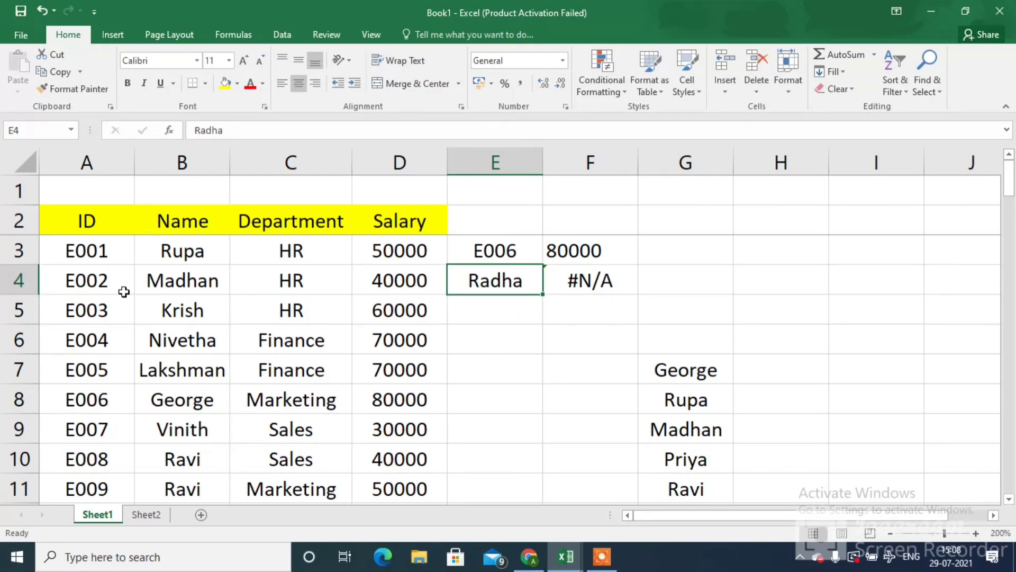
# Step: Try changing the employee name in B3 to match the lookup name in E4, and undo the change
pyautogui.click(180, 246)
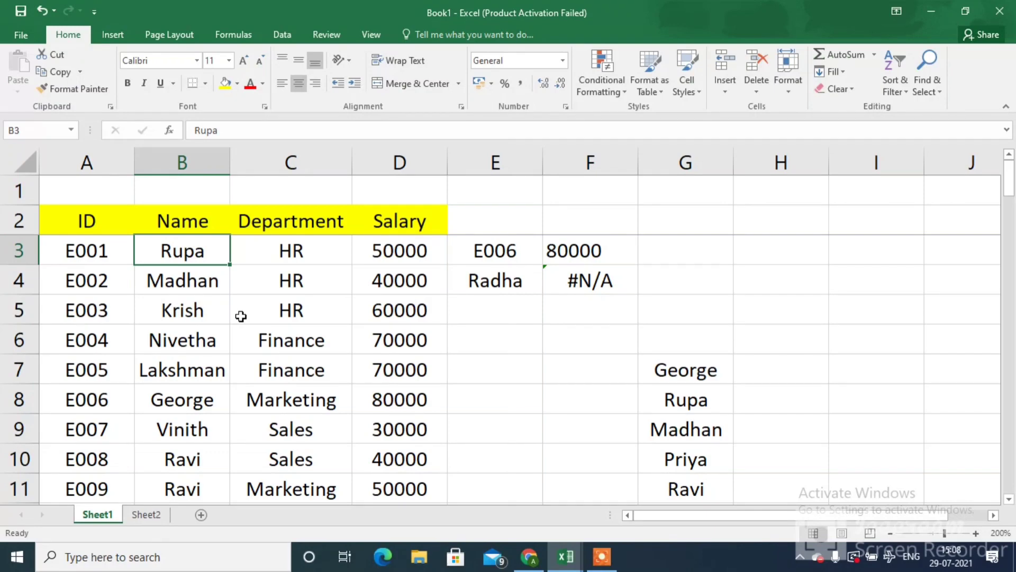
pyautogui.write('Radha')
pyautogui.press('Return')
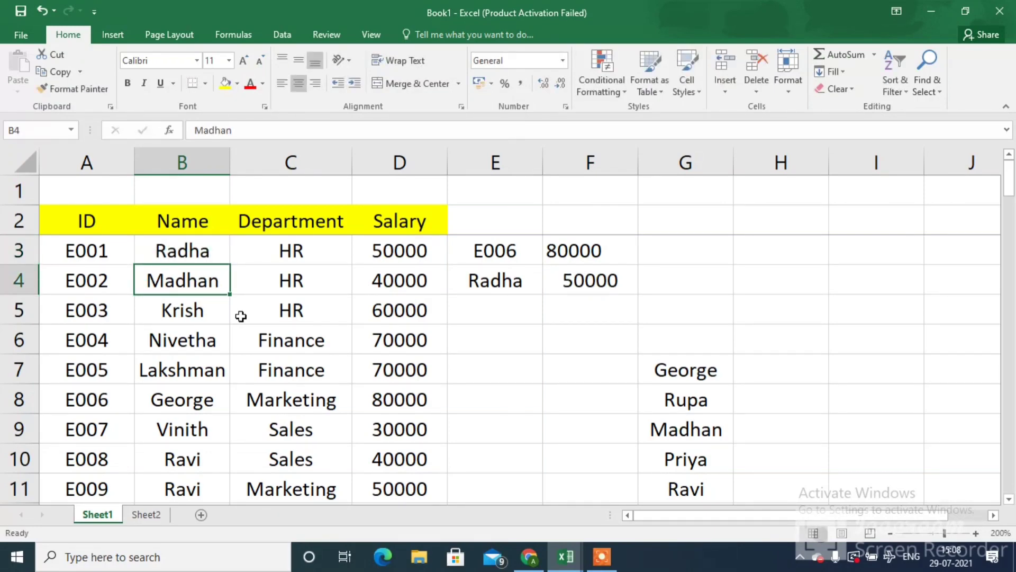
pyautogui.hotkey('ctrl', 'z')
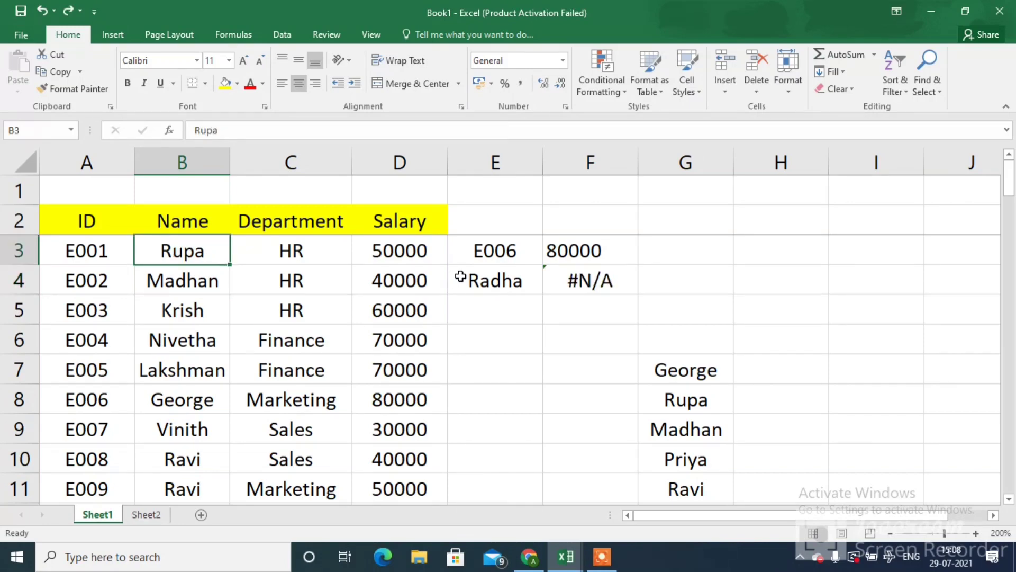
# Step: Replace the lookup value in E4 with the employee name from B9 followed by a trailing space
pyautogui.click(460, 277)
pyautogui.press('Delete')
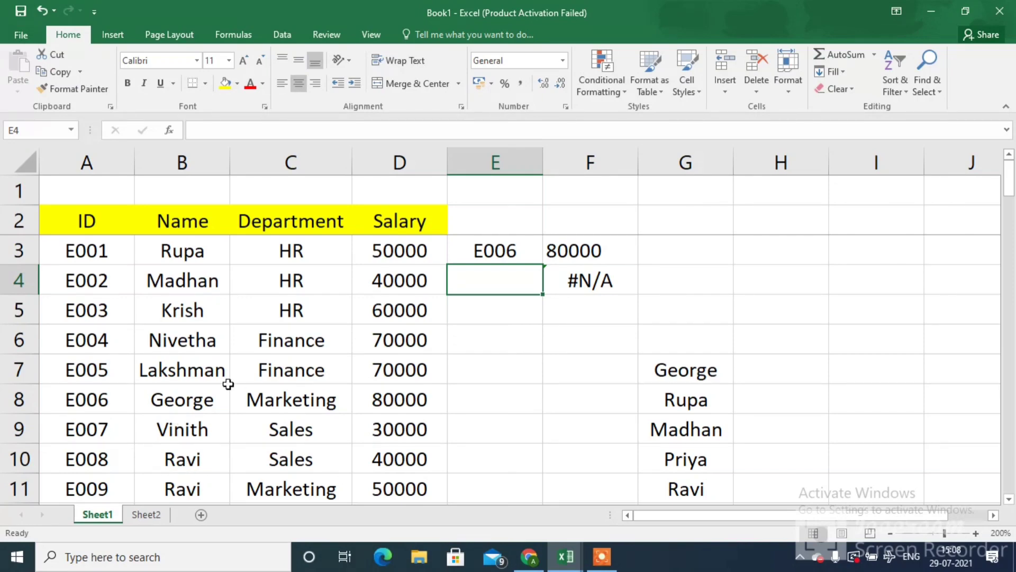
pyautogui.write('Vinith')
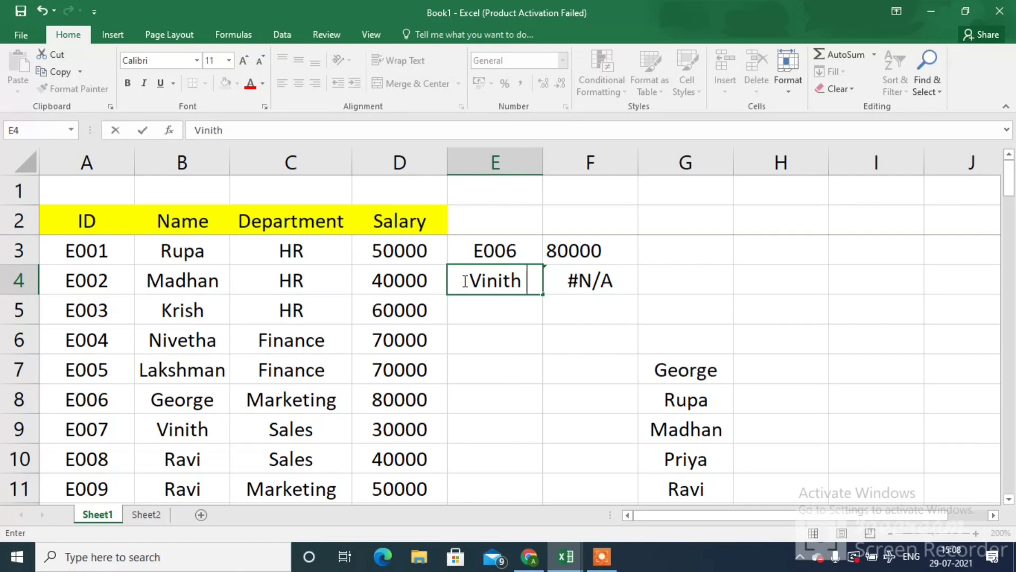
pyautogui.press('Return')
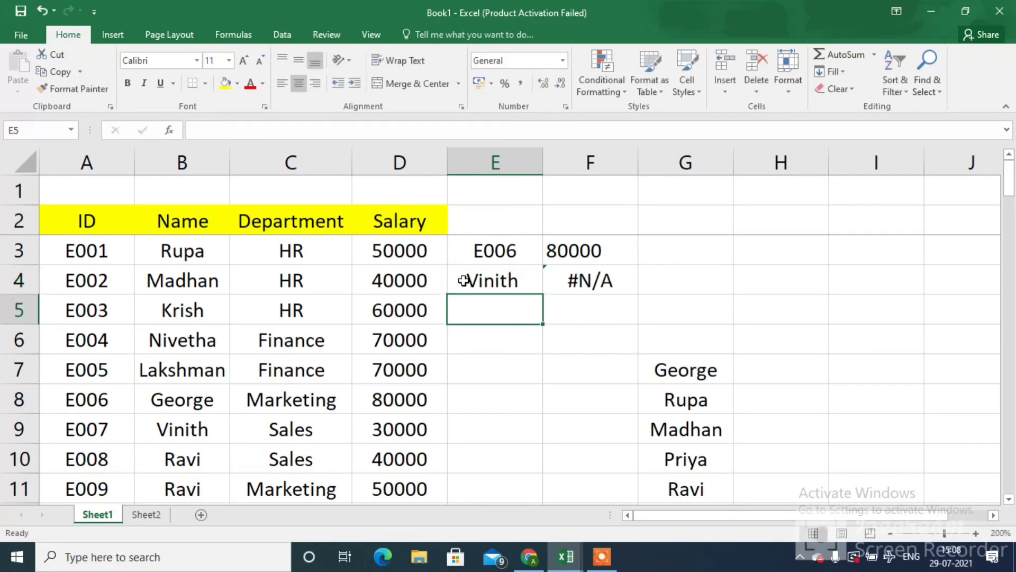
pyautogui.click(463, 280)
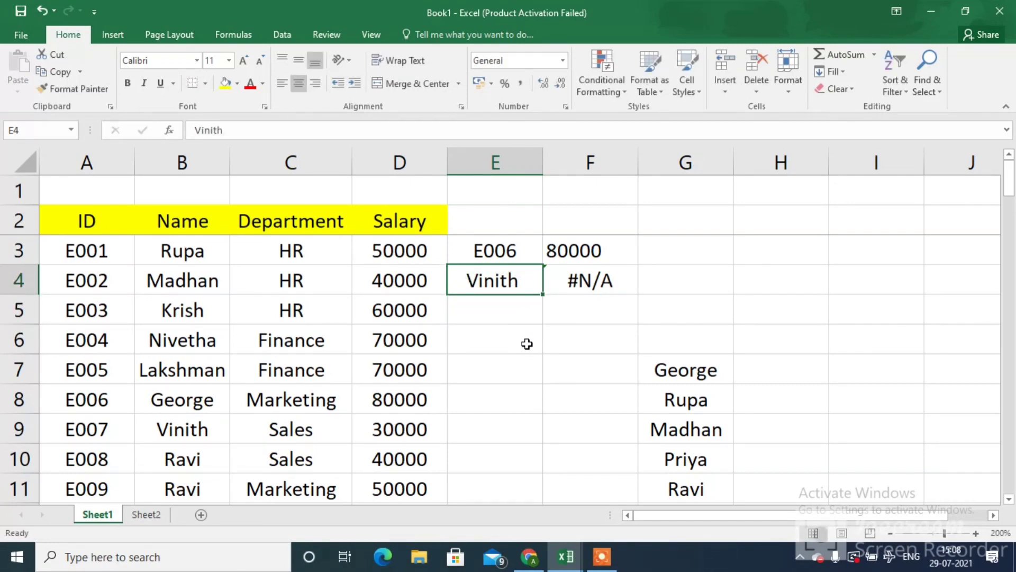
# Step: Correct the lookup name in E4 so it matches the name in B9 exactly, without a trailing space
pyautogui.click(229, 130)
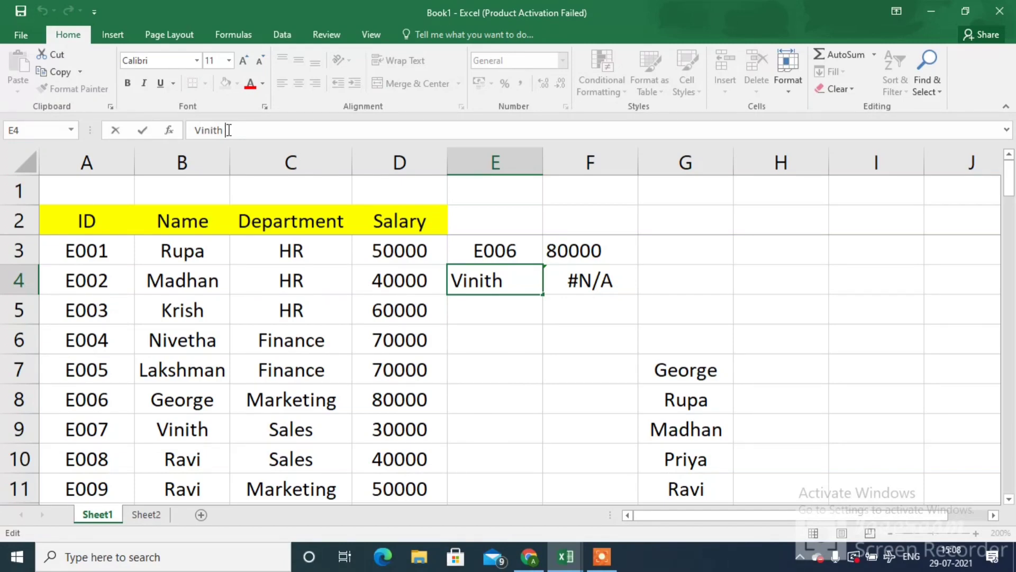
pyautogui.press('BackSpace')
pyautogui.press('Return')
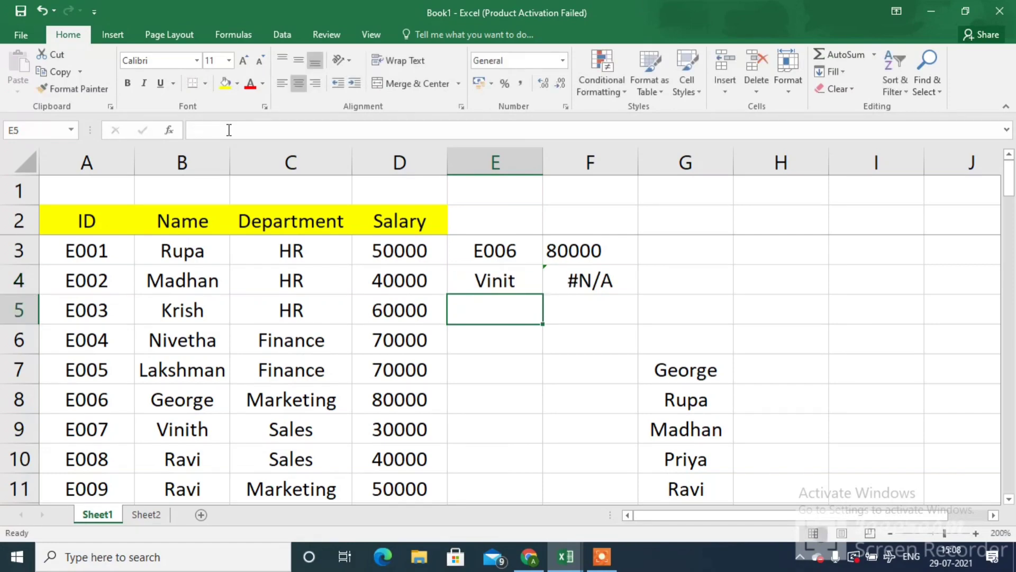
pyautogui.press('Up')
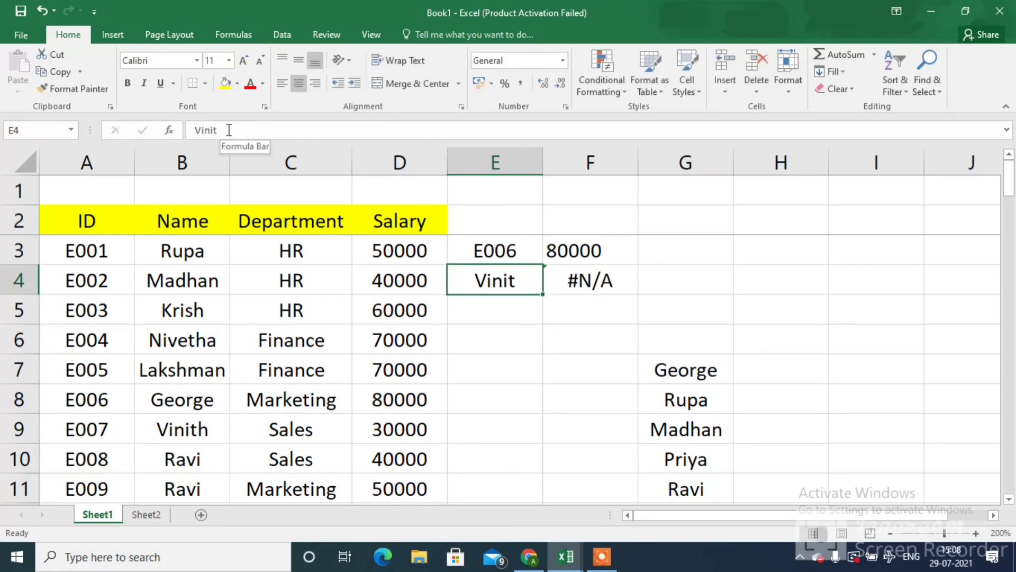
pyautogui.click(229, 130)
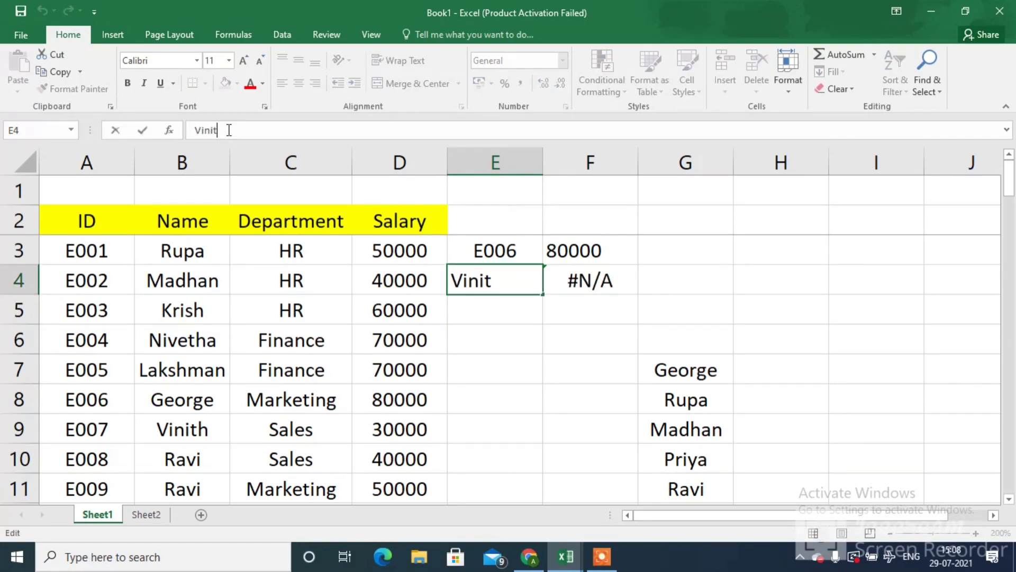
pyautogui.write('h')
pyautogui.press('Return')
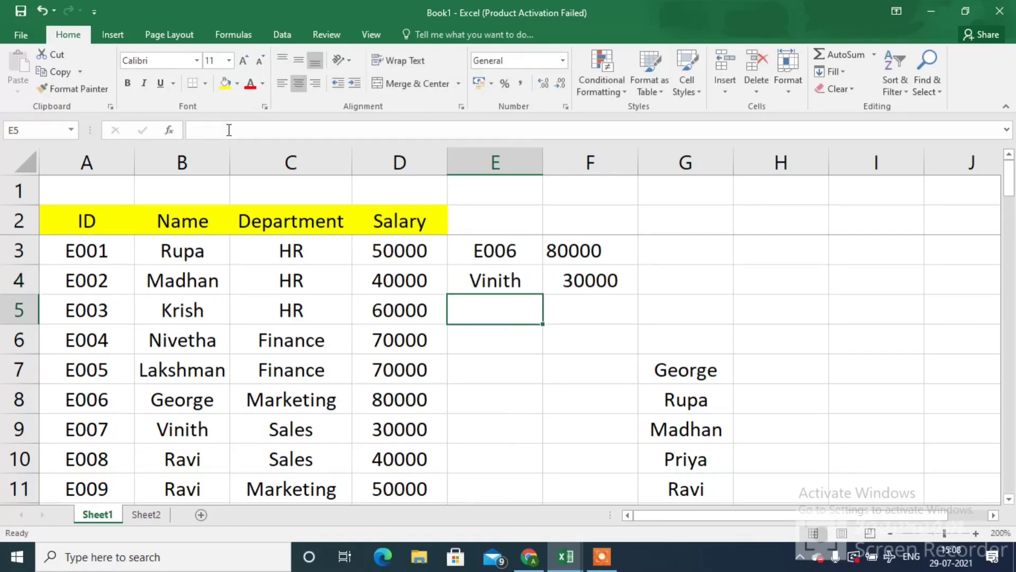
# Step: Enter the duplicated employee name found in B10 and B11 as the lookup value in E4
pyautogui.press('Up')
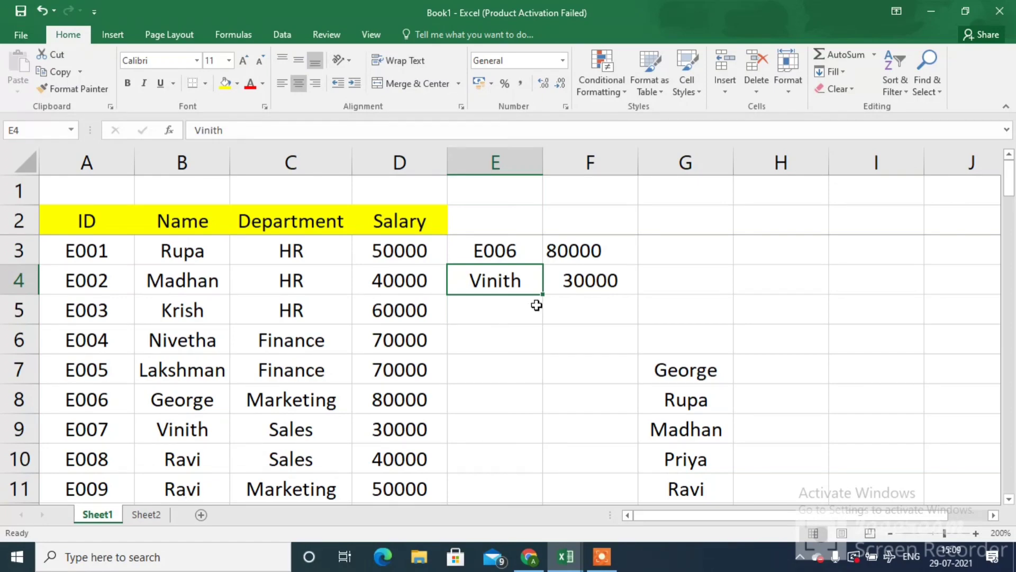
pyautogui.write('Ravi')
pyautogui.press('Return')
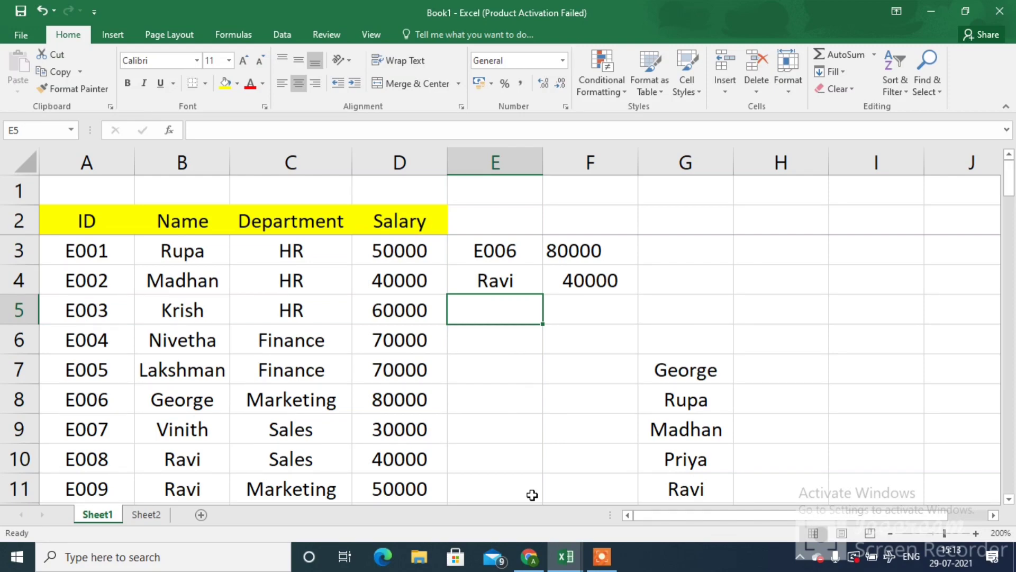
# Step: Copy the employee name from B6 into E5 as a third lookup value
pyautogui.click(209, 340)
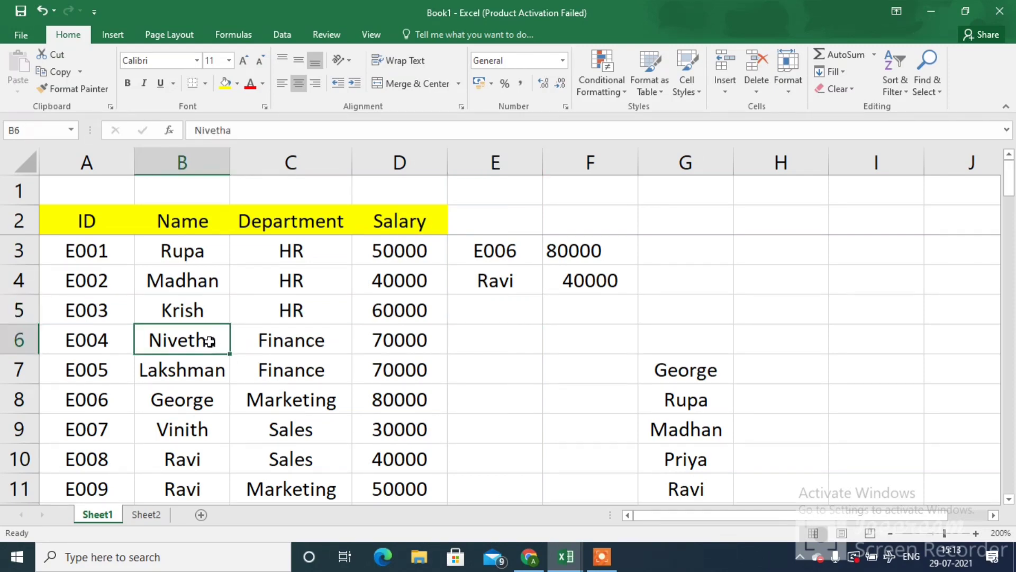
pyautogui.hotkey('ctrl', 'c')
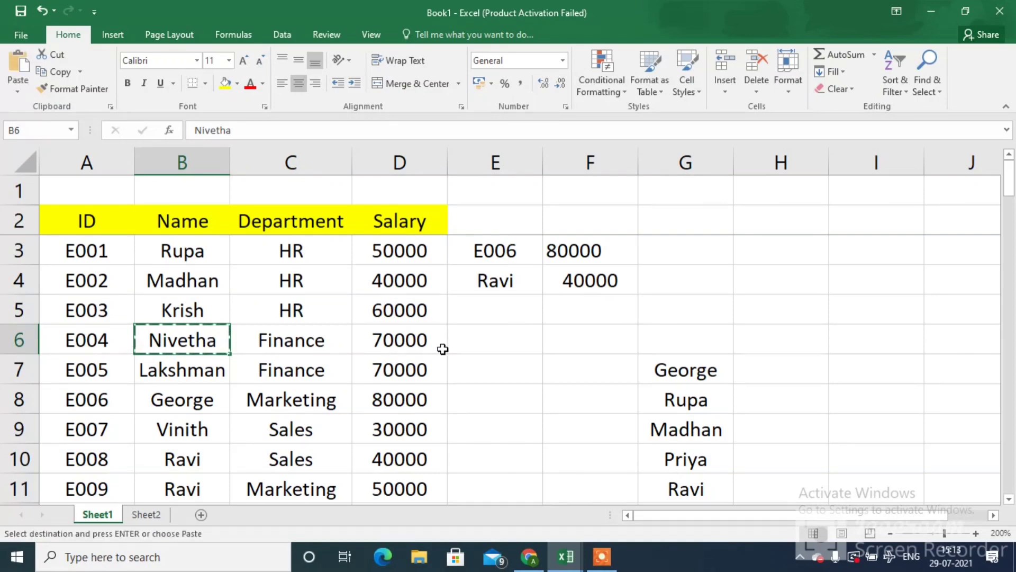
pyautogui.click(465, 316)
pyautogui.hotkey('ctrl', 'v')
pyautogui.press('Escape')
# Step: Begin a VLOOKUP formula in F5 with E5 as the lookup value and B3:C17 as the table range
pyautogui.press('Tab')
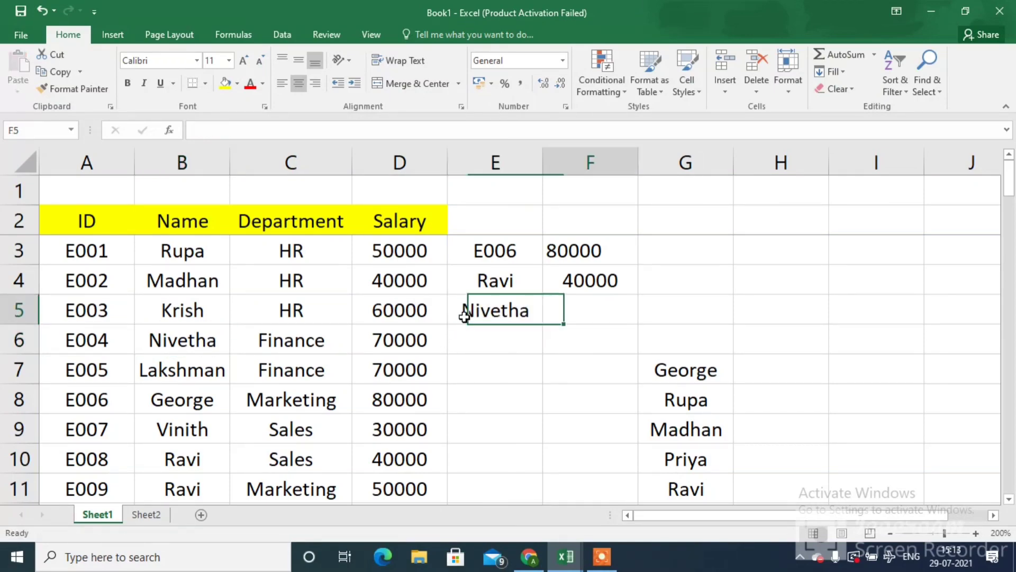
pyautogui.write('=vl')
pyautogui.press('Tab')
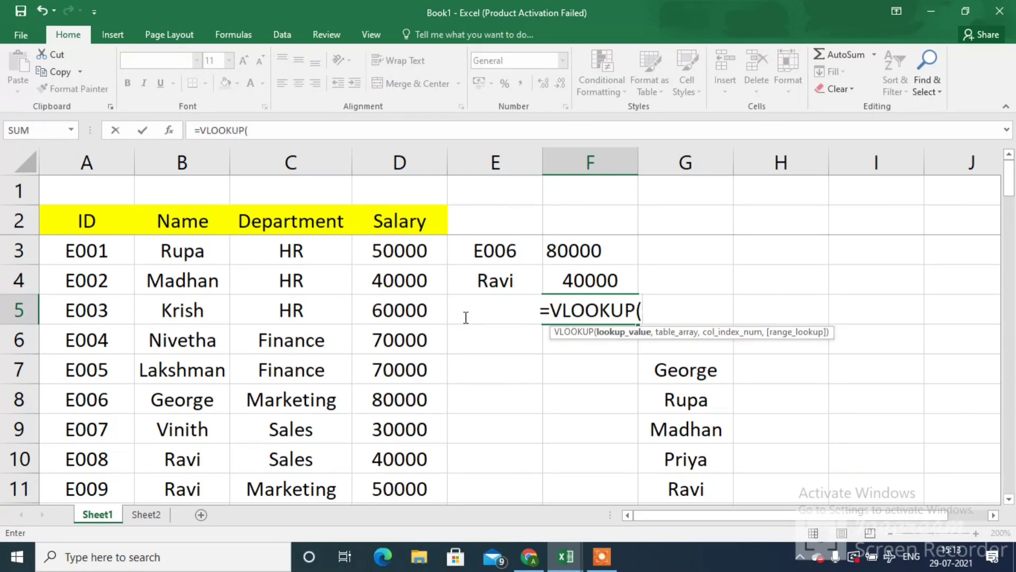
pyautogui.click(466, 316)
pyautogui.write(',')
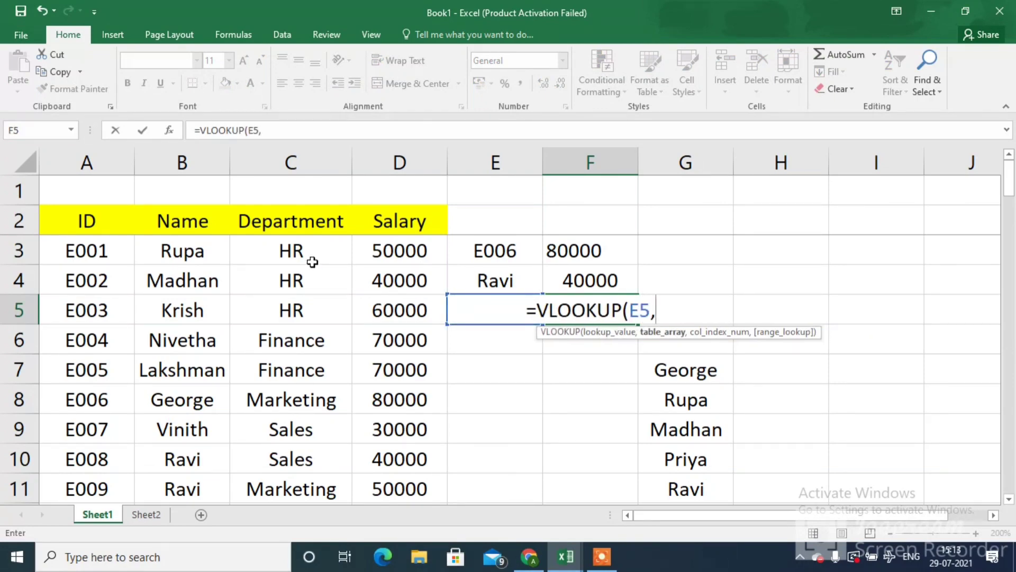
pyautogui.click(219, 243)
pyautogui.hotkey('shift', 'Right')
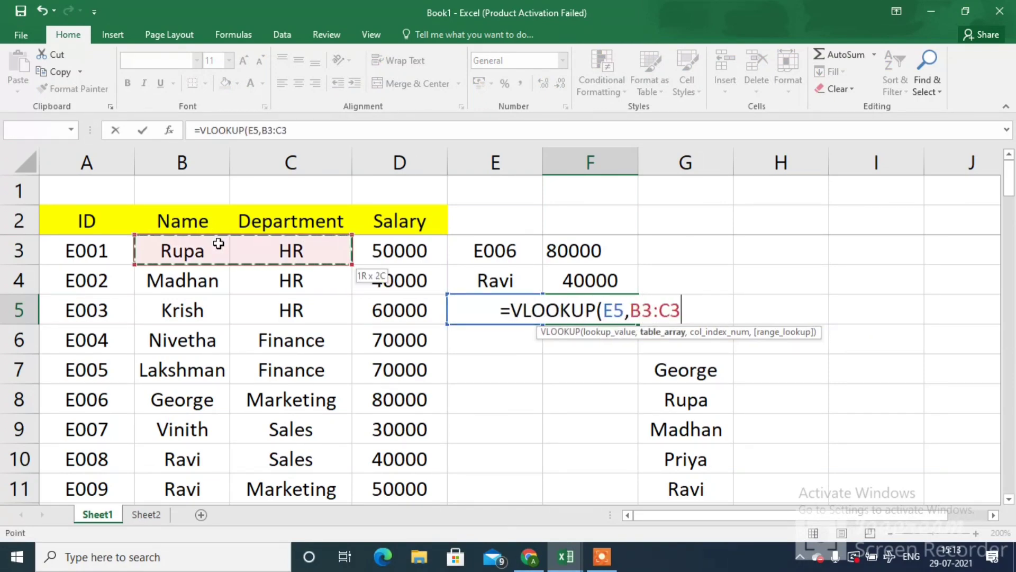
pyautogui.hotkey('ctrl', 'shift', 'Down')
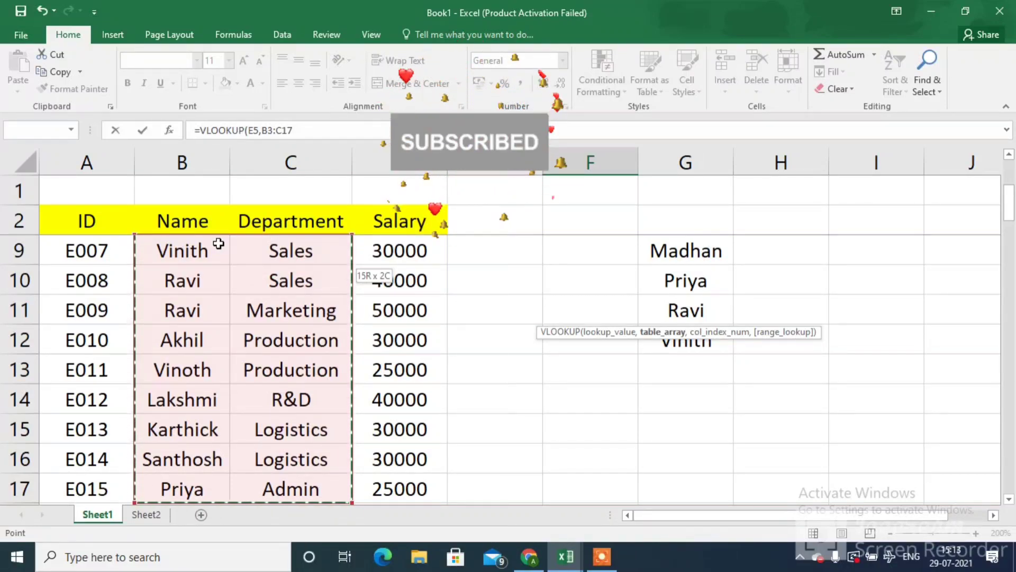
# Step: Complete the F5 lookup formula with column index 3 and match type 0, and select its result cell
pyautogui.write(',')
pyautogui.write('3,')
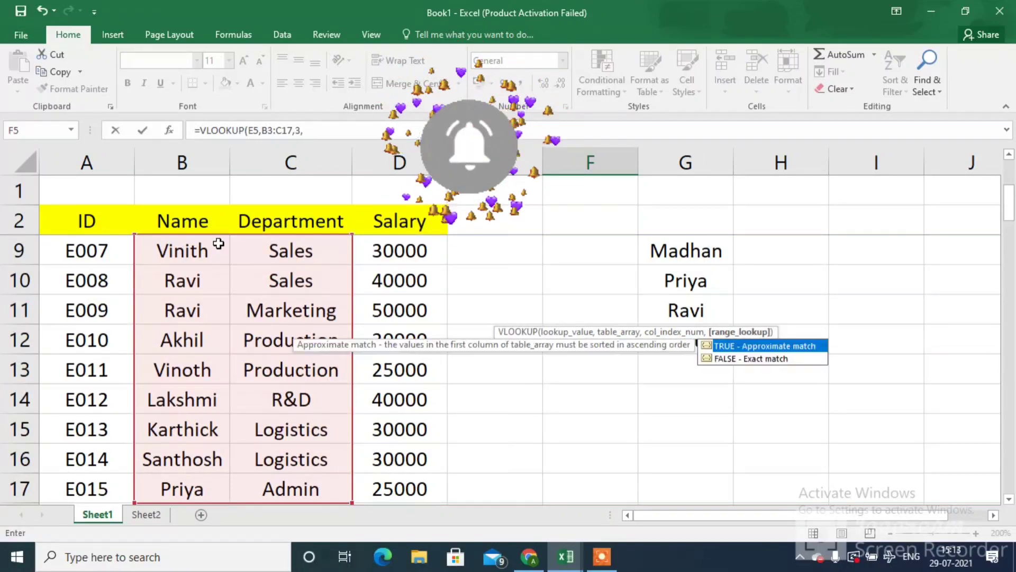
pyautogui.write('0)')
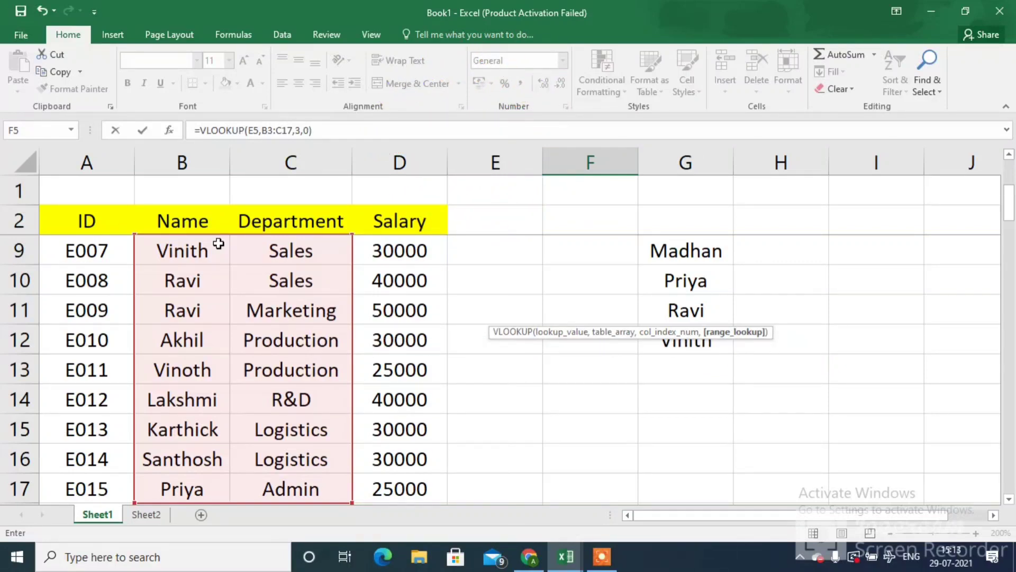
pyautogui.press('Return')
pyautogui.press('Up')
pyautogui.press('Up')
pyautogui.press('Up')
pyautogui.press('Down')
pyautogui.press('Down')
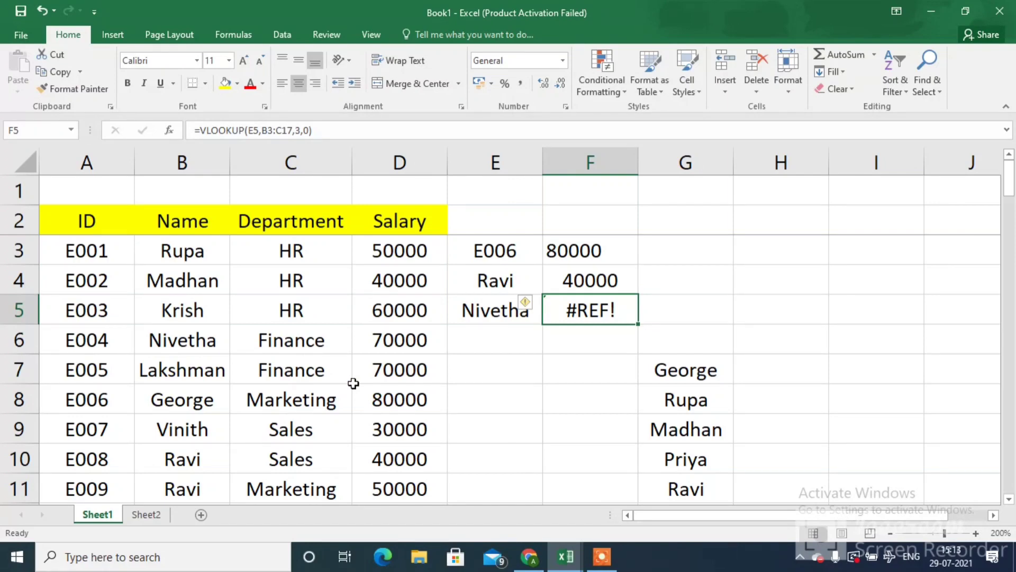
# Step: Extend the table range in the F5 VLOOKUP formula to B3:D17 so it includes the Salary column
pyautogui.click(334, 129)
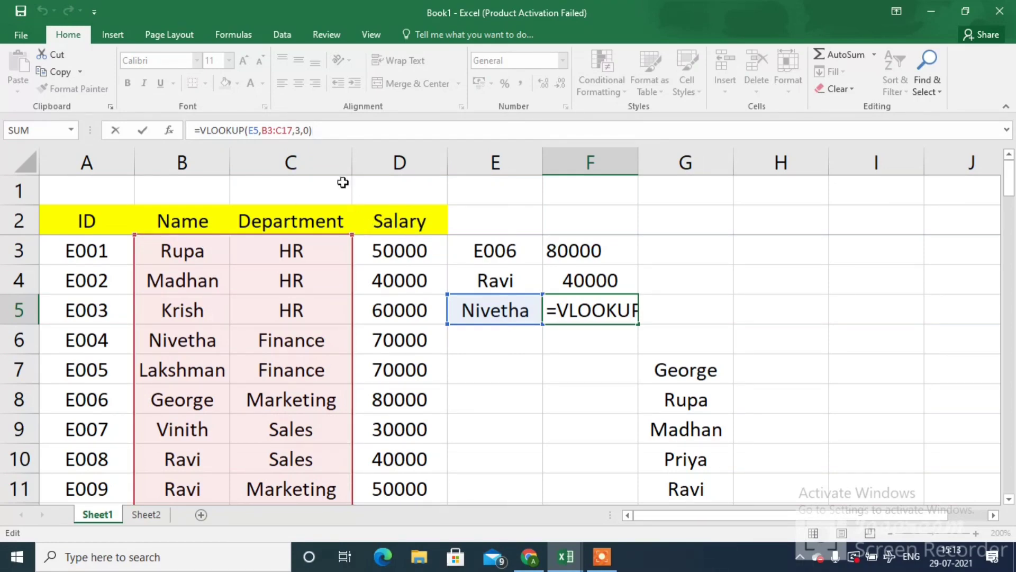
pyautogui.click(284, 132)
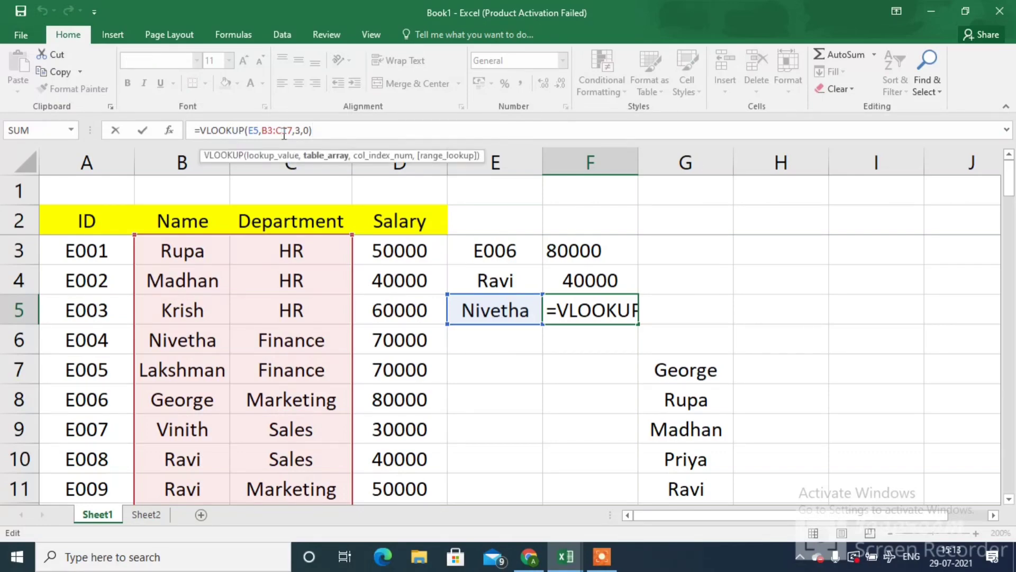
pyautogui.press('BackSpace')
pyautogui.write('D')
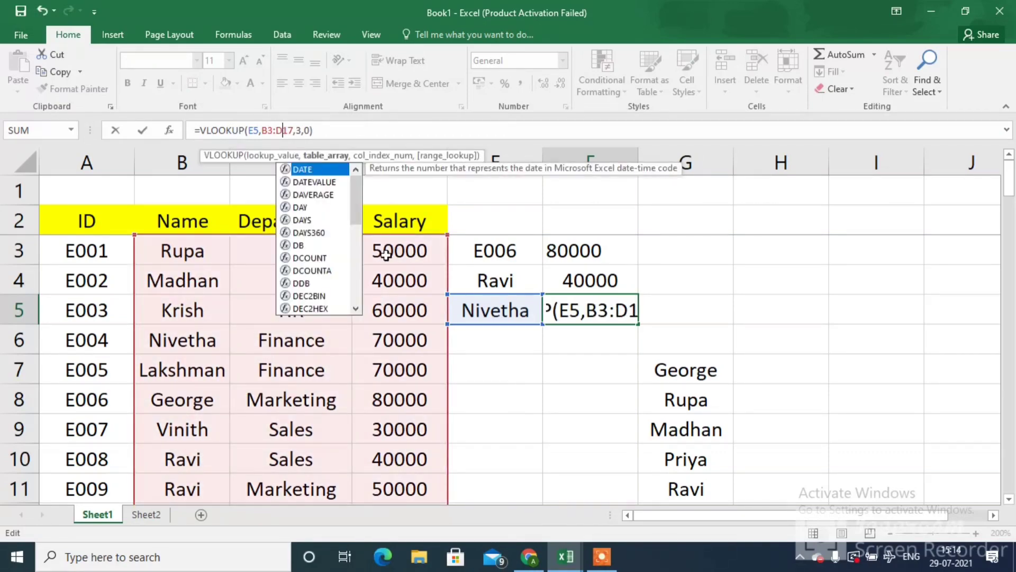
pyautogui.hotkey('ctrl', 'Return')
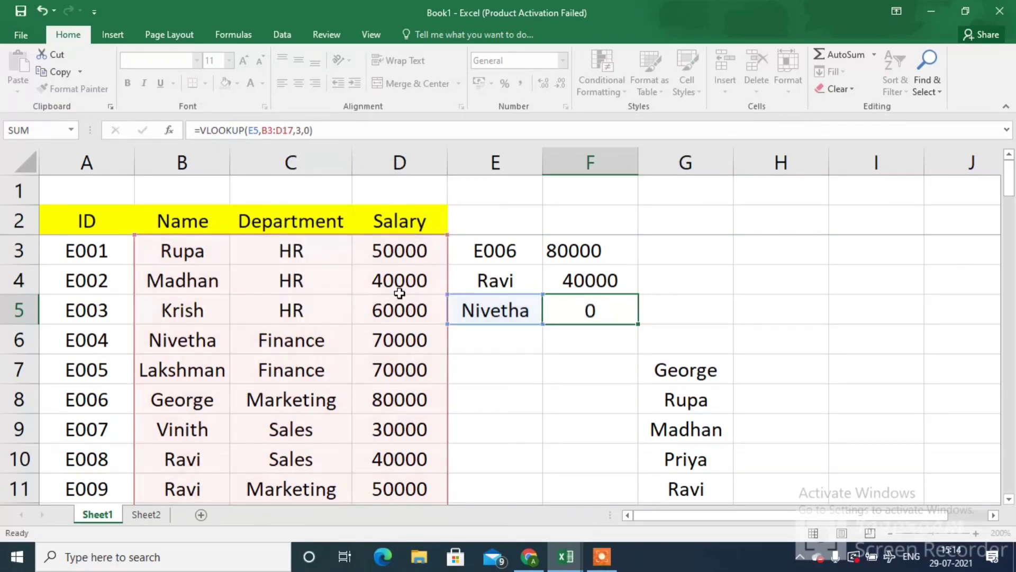
pyautogui.press('Return')
pyautogui.press('Up')
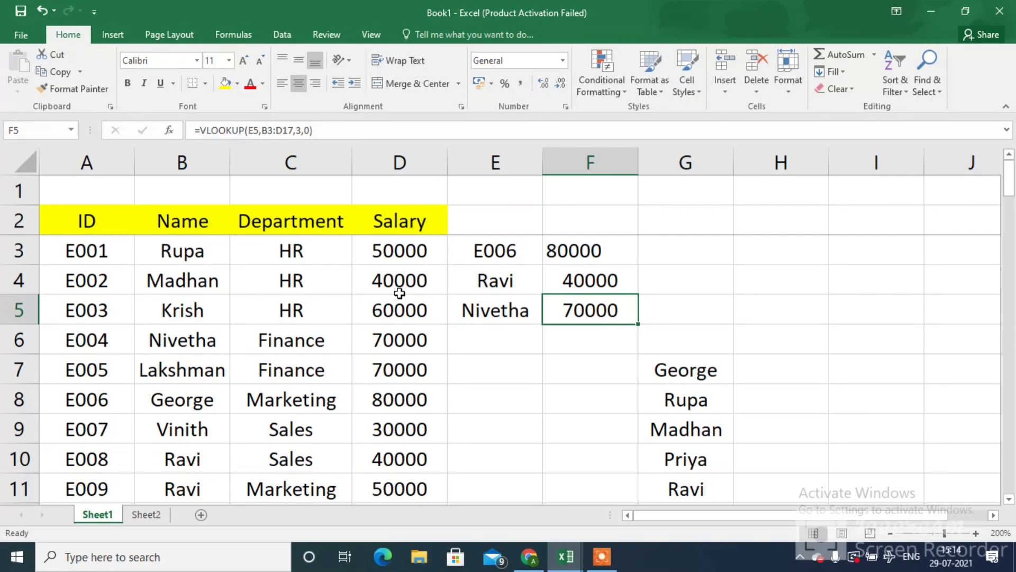
pyautogui.press('Right')
pyautogui.press('Down')
pyautogui.press('Down')
pyautogui.press('Down')
pyautogui.press('Down')
pyautogui.press('Down')
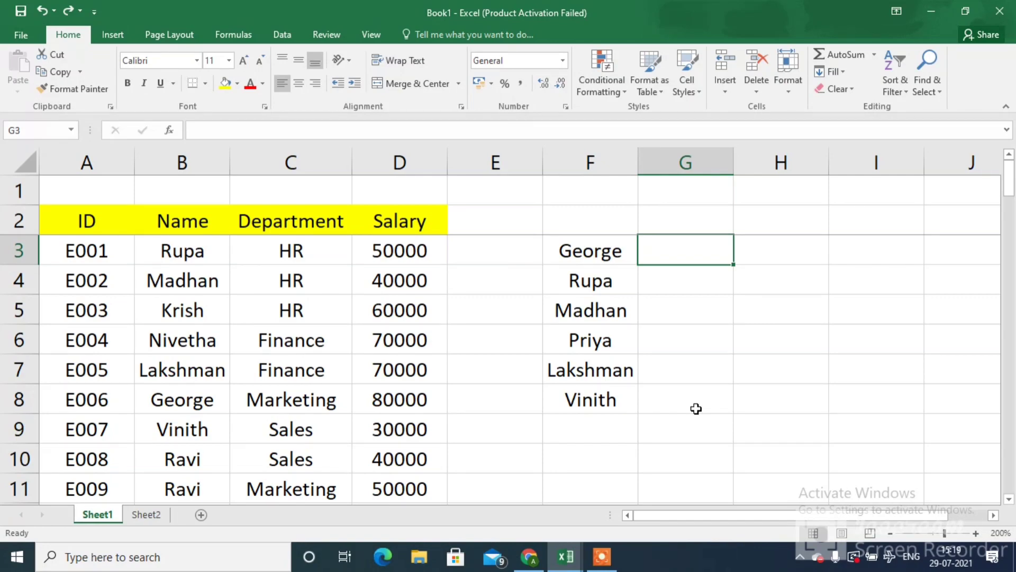
# Step: Begin a VLOOKUP formula in G3 with F3 as the lookup value and B3:D17 as the table range
pyautogui.write('=vl')
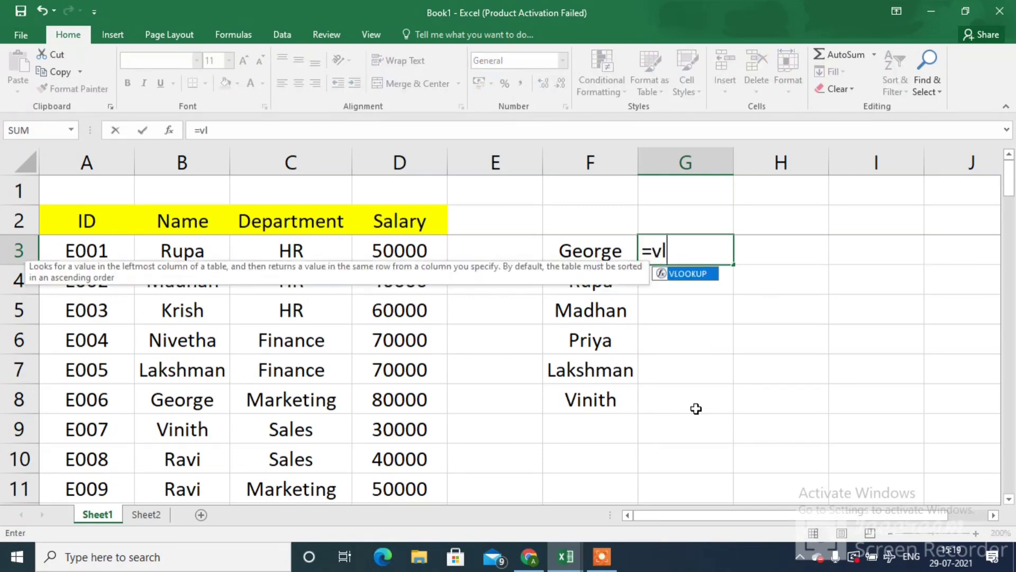
pyautogui.press('Tab')
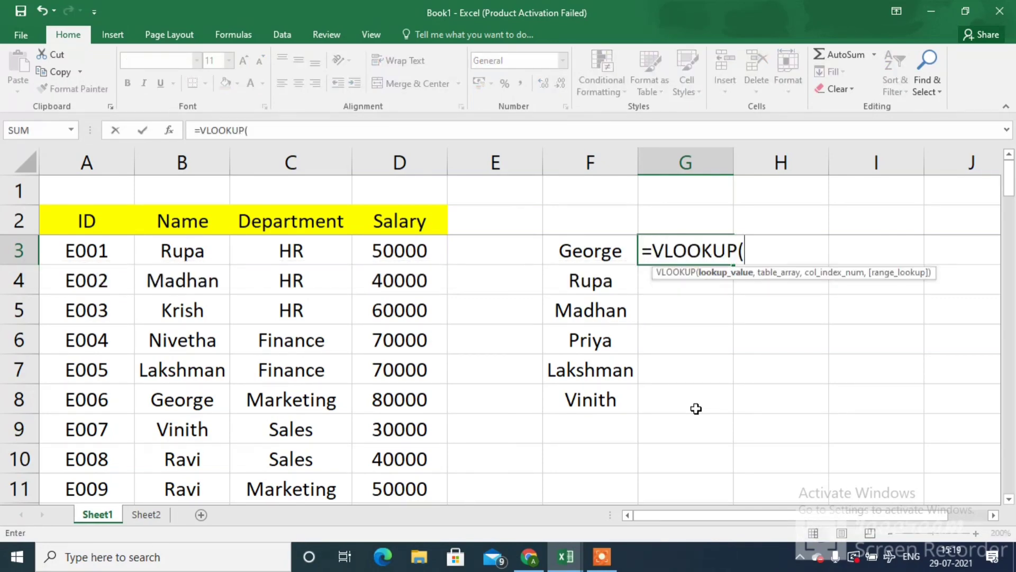
pyautogui.press('Left')
pyautogui.write(',')
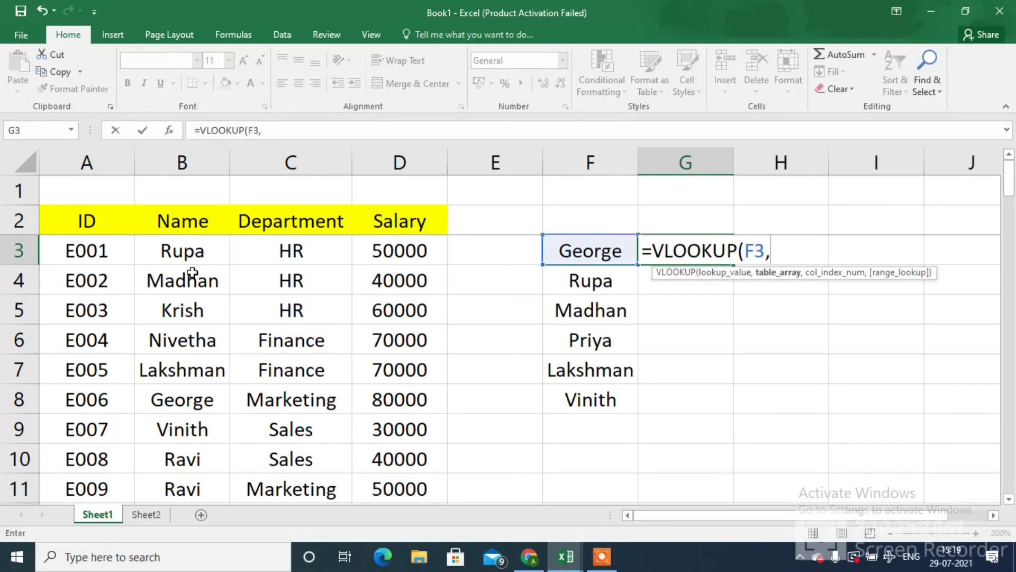
pyautogui.click(187, 250)
pyautogui.hotkey('shift', 'Right')
pyautogui.hotkey('shift', 'Right')
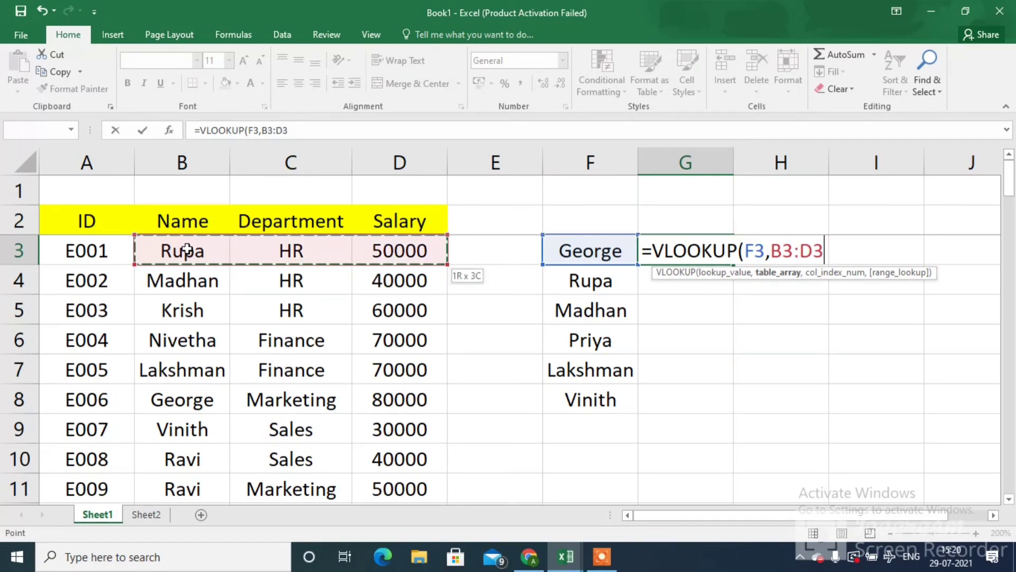
pyautogui.hotkey('ctrl', 'shift', 'Down')
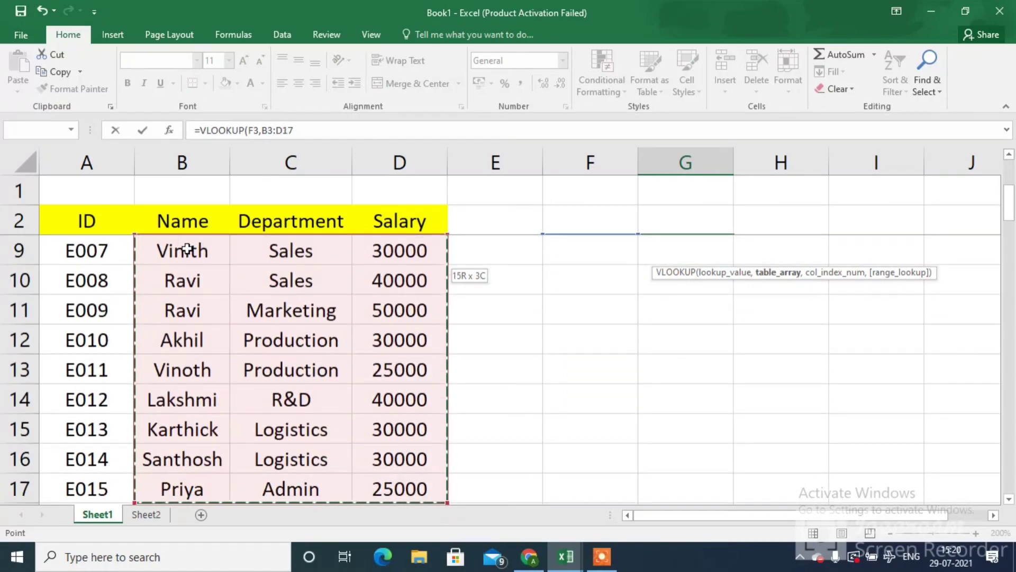
# Step: Finish the G3 lookup formula with column index 3 and match type 0, and select its result cell
pyautogui.write(',')
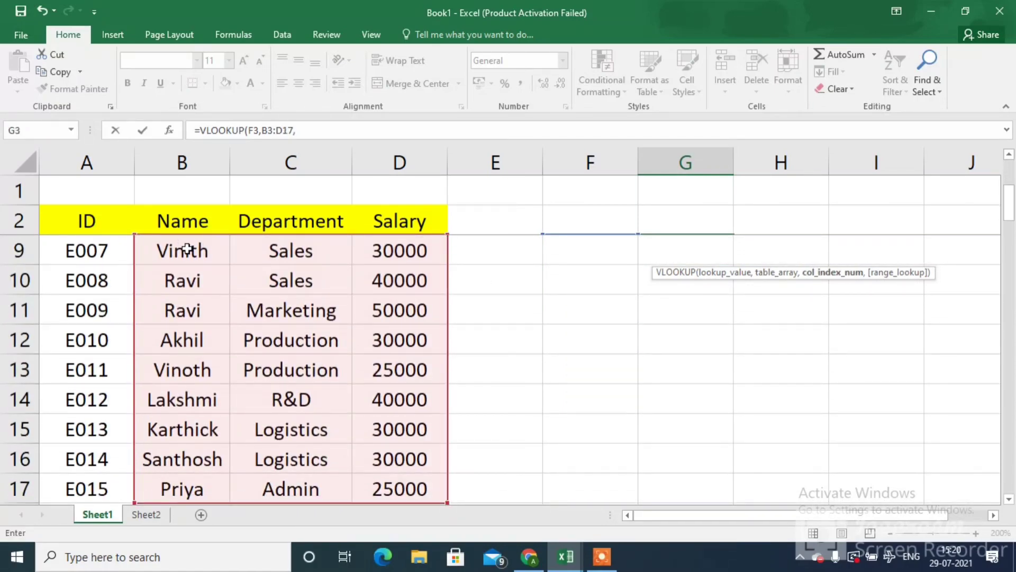
pyautogui.write('3,0)')
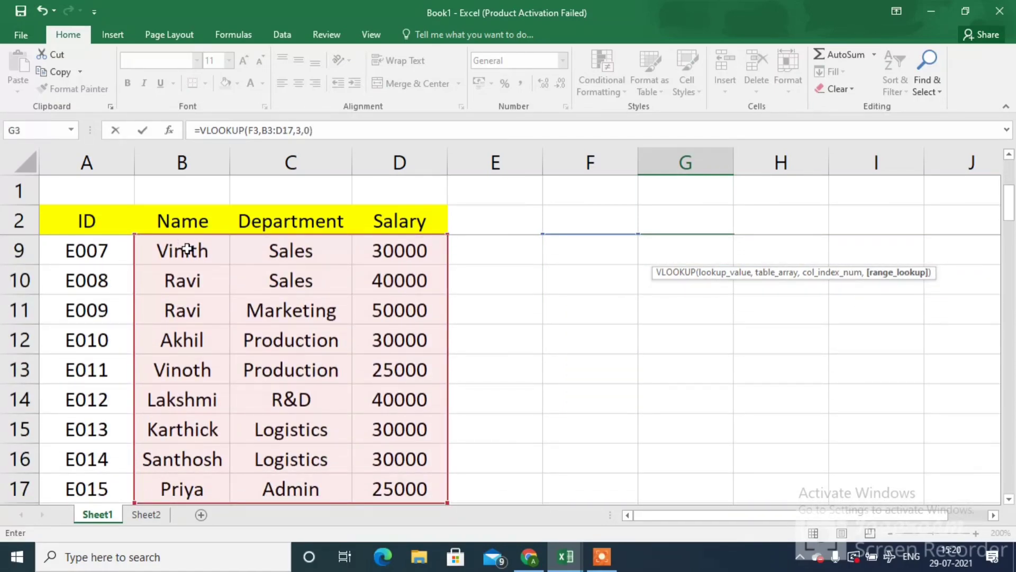
pyautogui.press('Return')
pyautogui.press('Up')
pyautogui.press('Up')
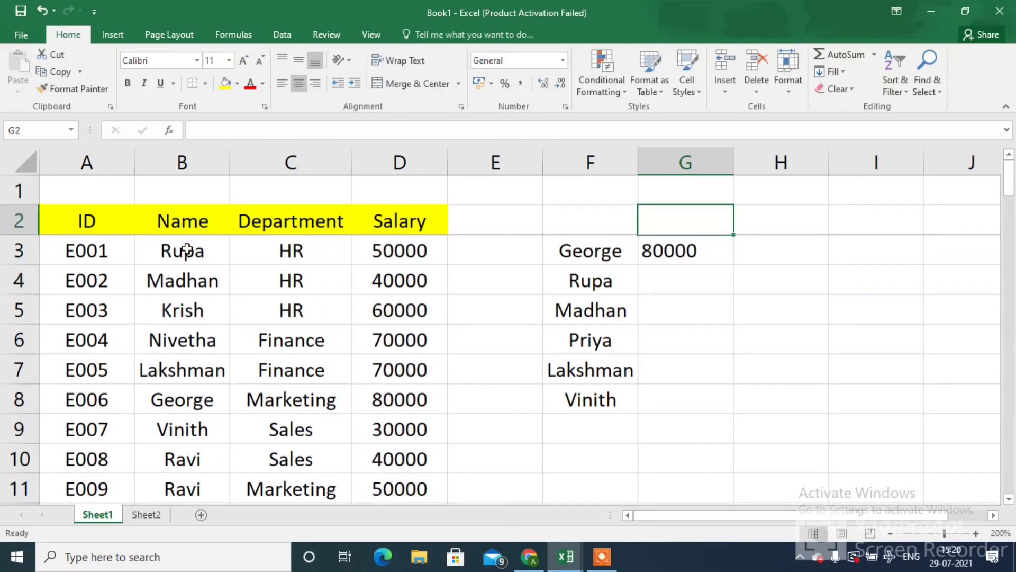
pyautogui.press('Down')
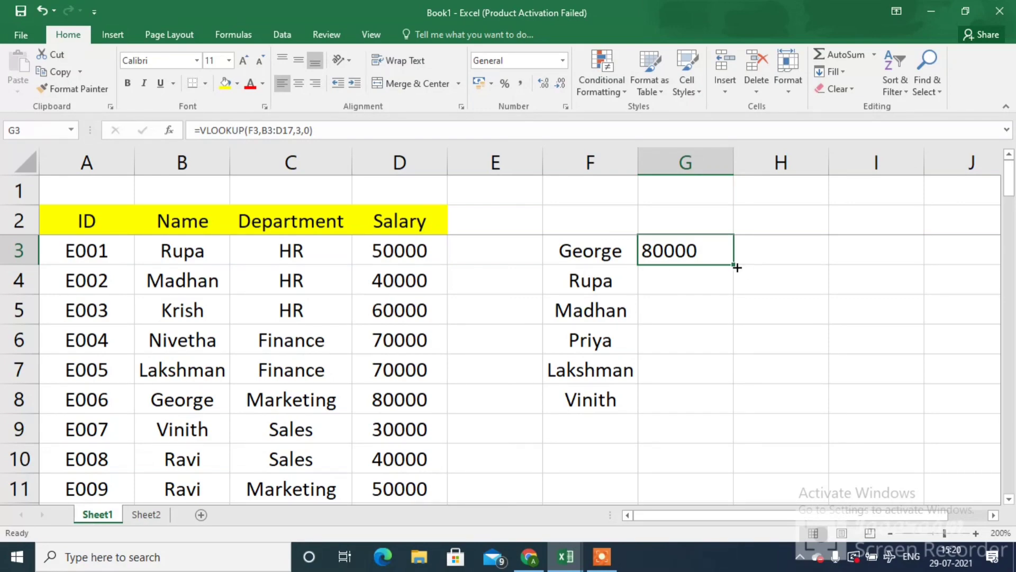
# Step: Fill the VLOOKUP formula from G3 down to G4 and examine the copied formula's table range
pyautogui.moveTo(735, 266); pyautogui.dragTo(735, 288)
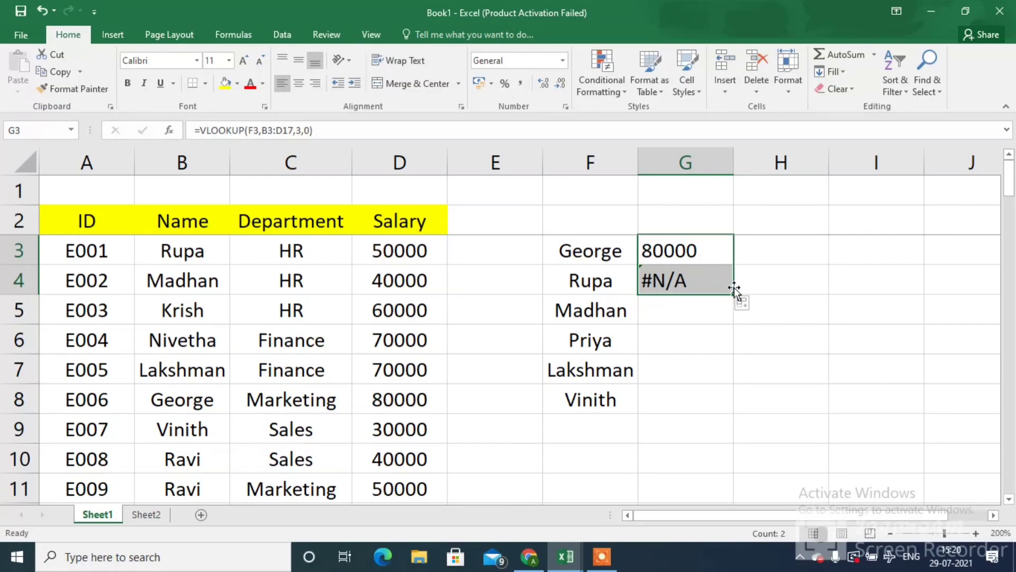
pyautogui.click(718, 283)
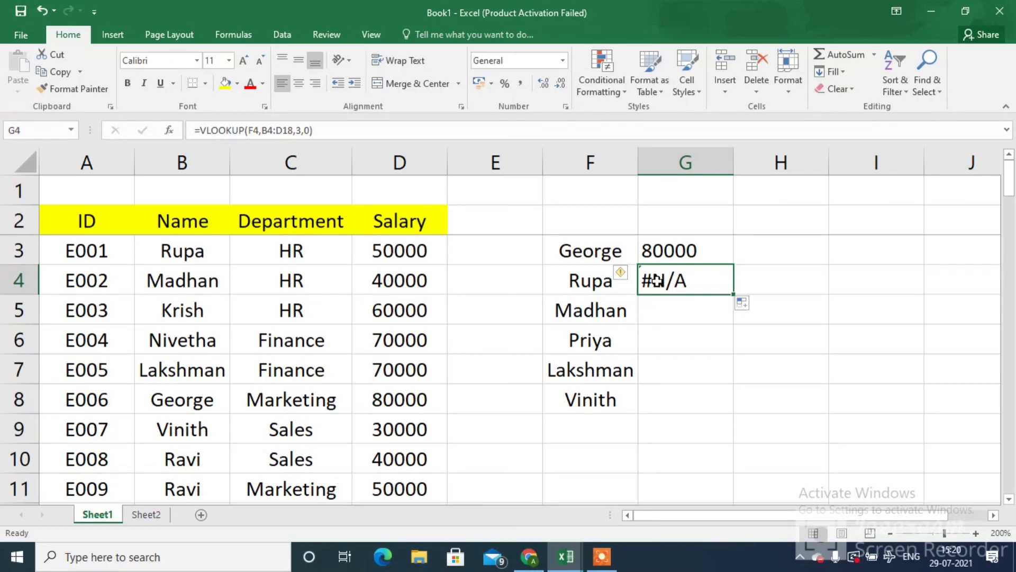
pyautogui.click(526, 127)
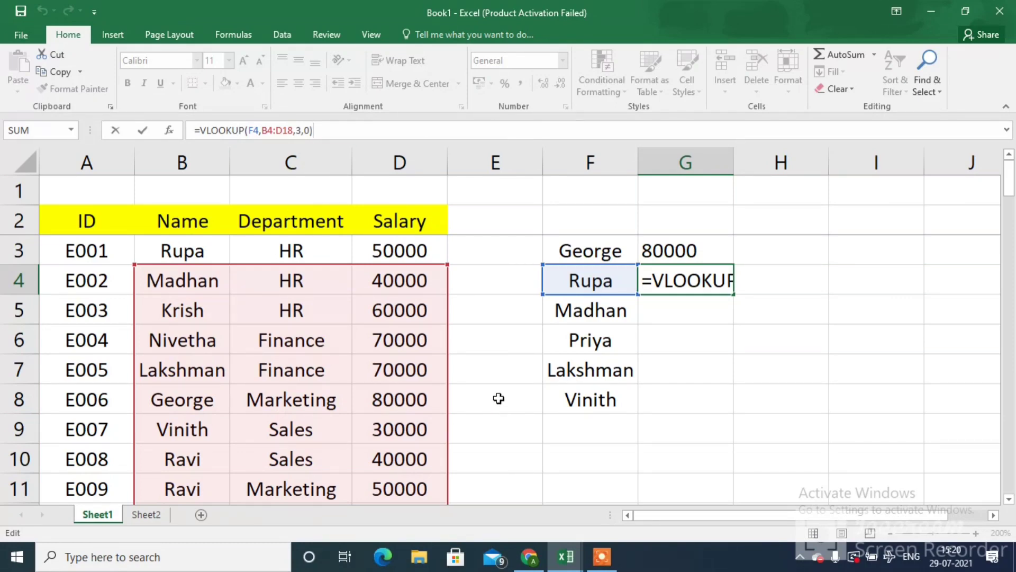
pyautogui.hotkey('ctrl', 'Return')
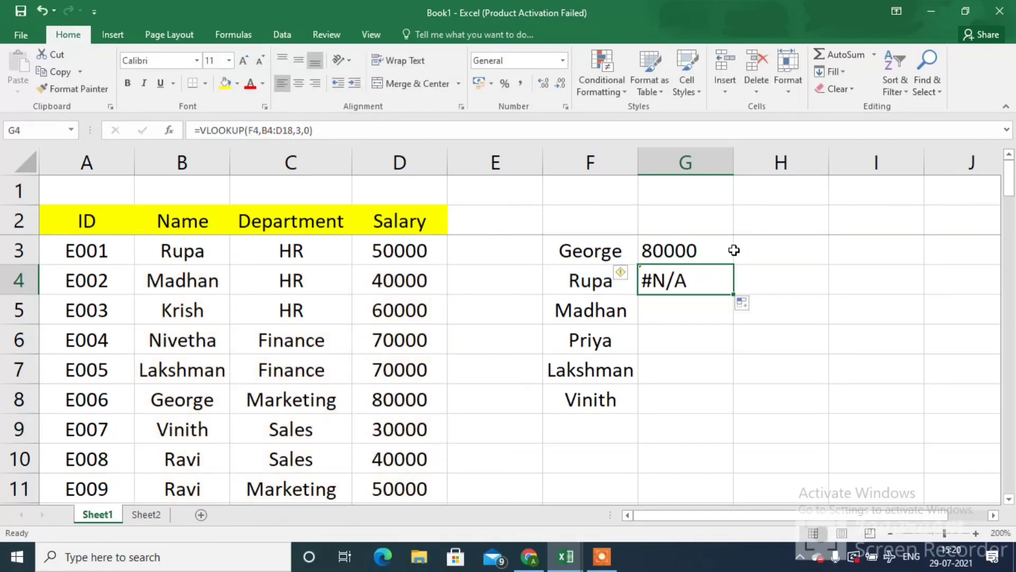
# Step: Compare the table ranges in the G3 and G4 formulas, and clear the copied formula from G4
pyautogui.click(732, 251)
pyautogui.click(656, 130)
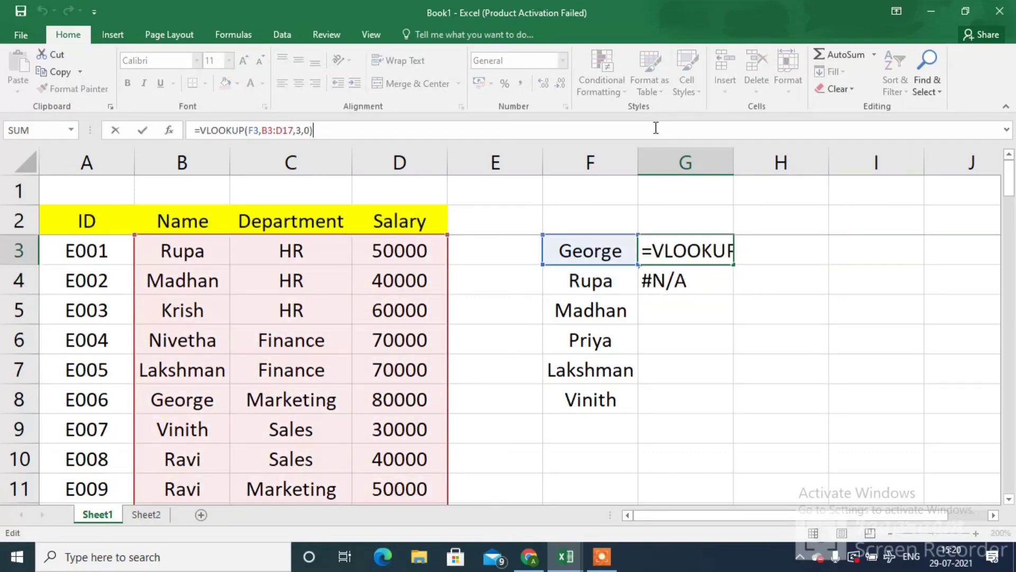
pyautogui.press('Escape')
pyautogui.press('Down')
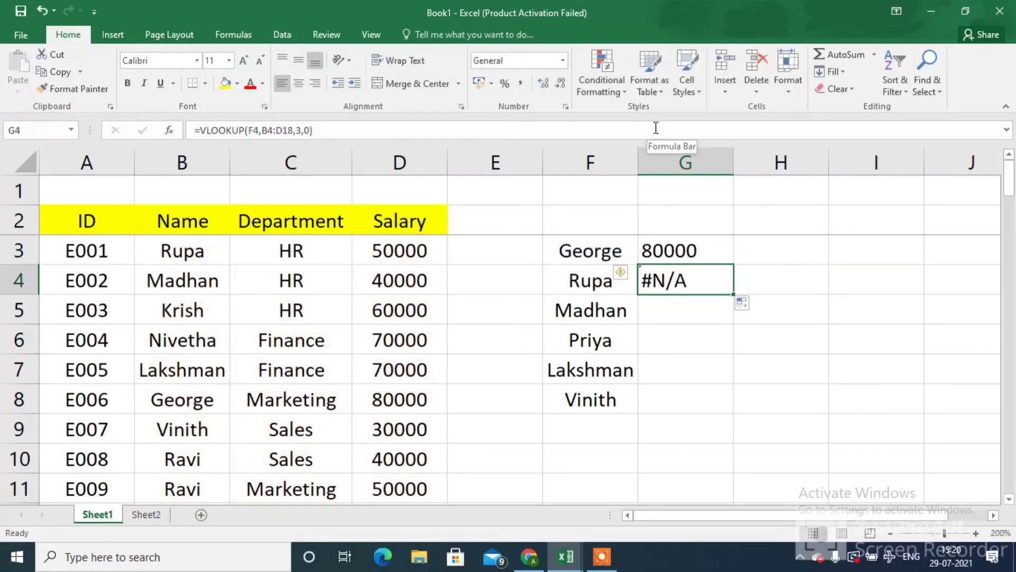
pyautogui.click(656, 129)
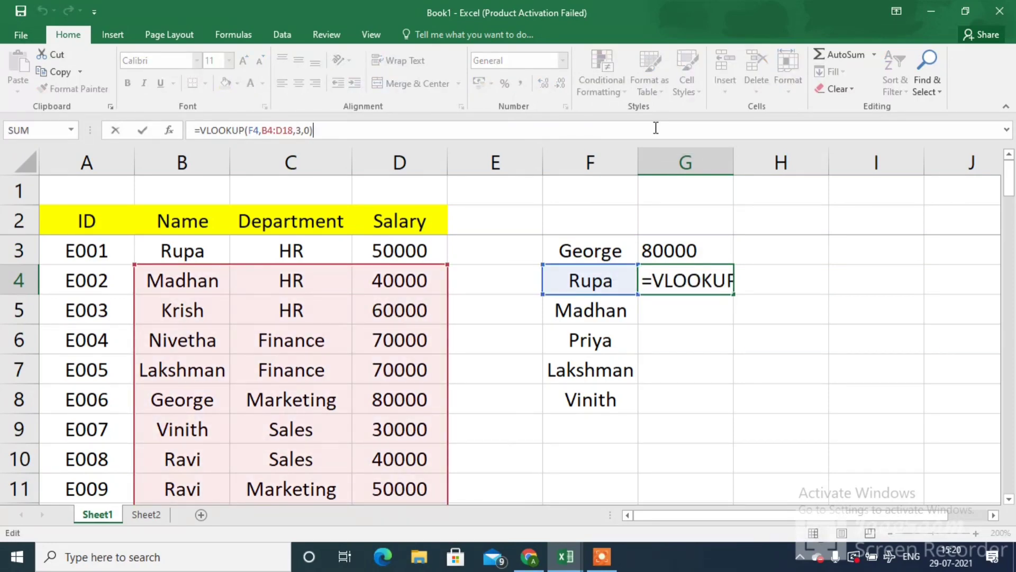
pyautogui.press('Escape')
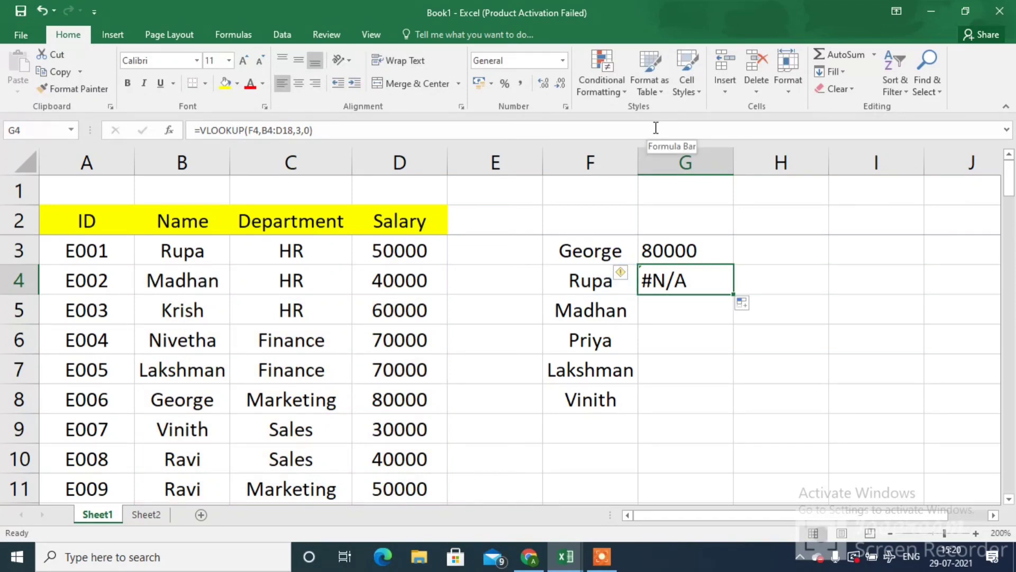
pyautogui.press('Delete')
pyautogui.press('Up')
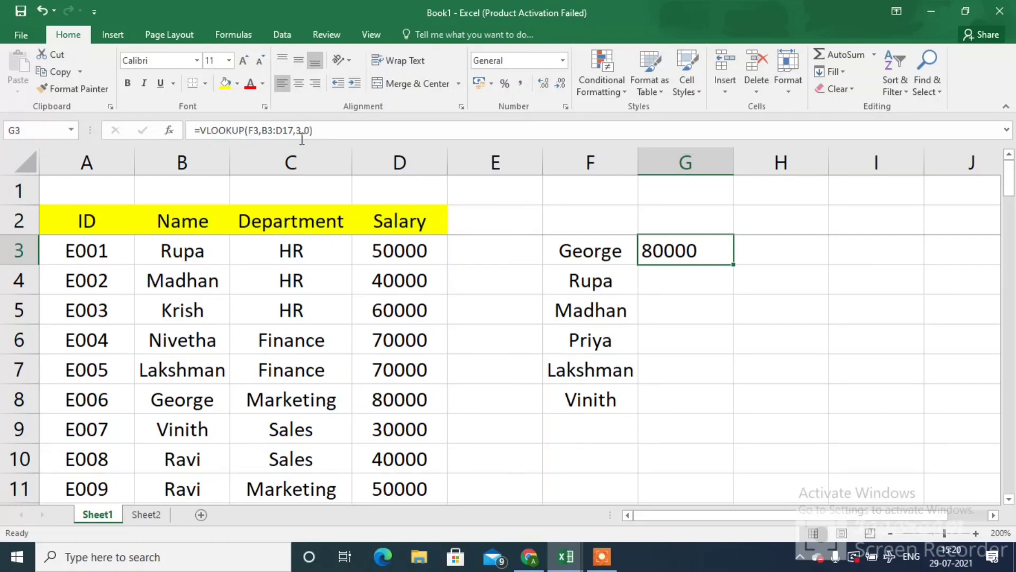
# Step: Make the table range in the G3 lookup formula absolute as $B$3:$D$17
pyautogui.click(265, 131)
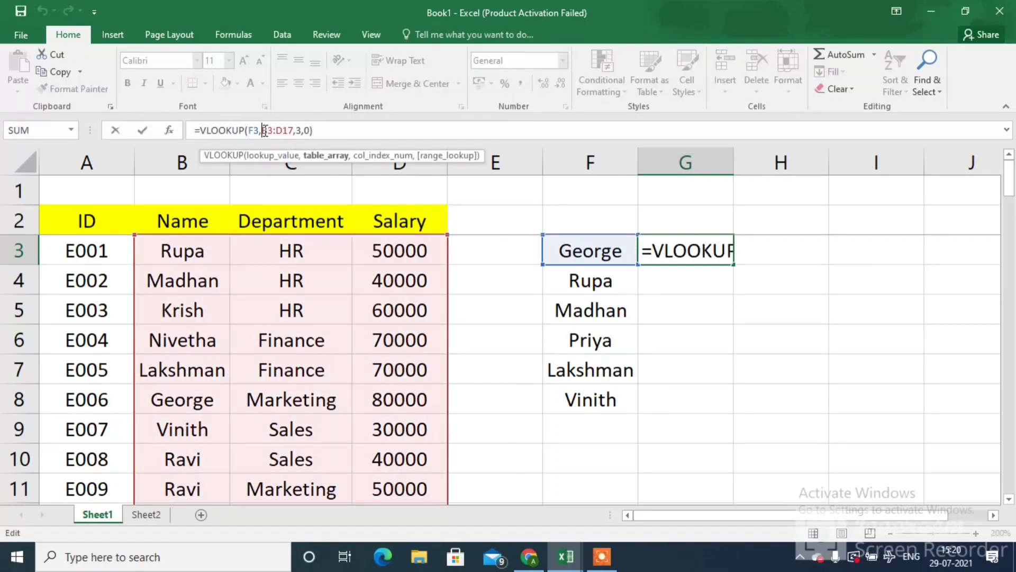
pyautogui.write('$')
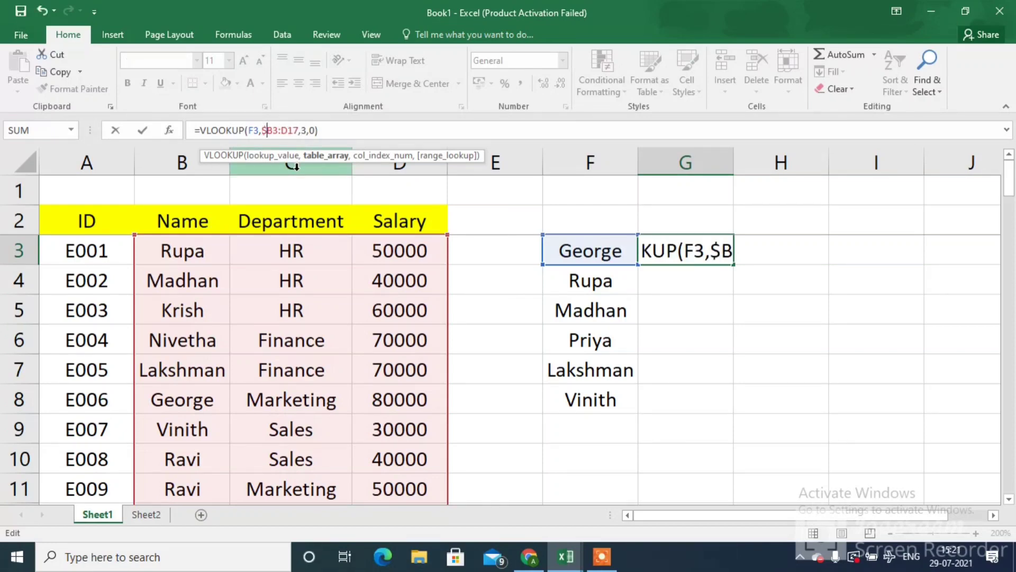
pyautogui.press('Right')
pyautogui.write('$B')
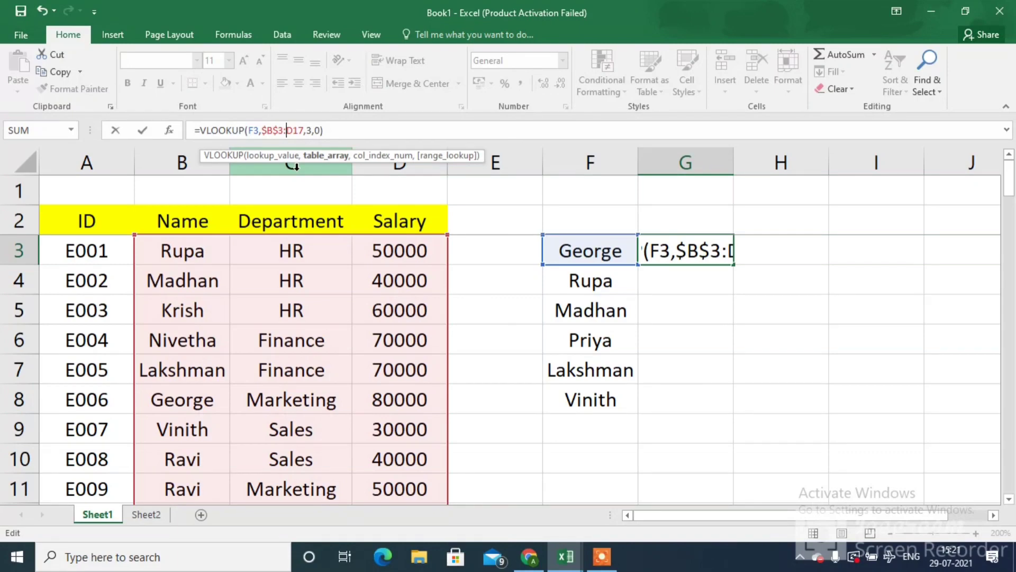
pyautogui.write('$')
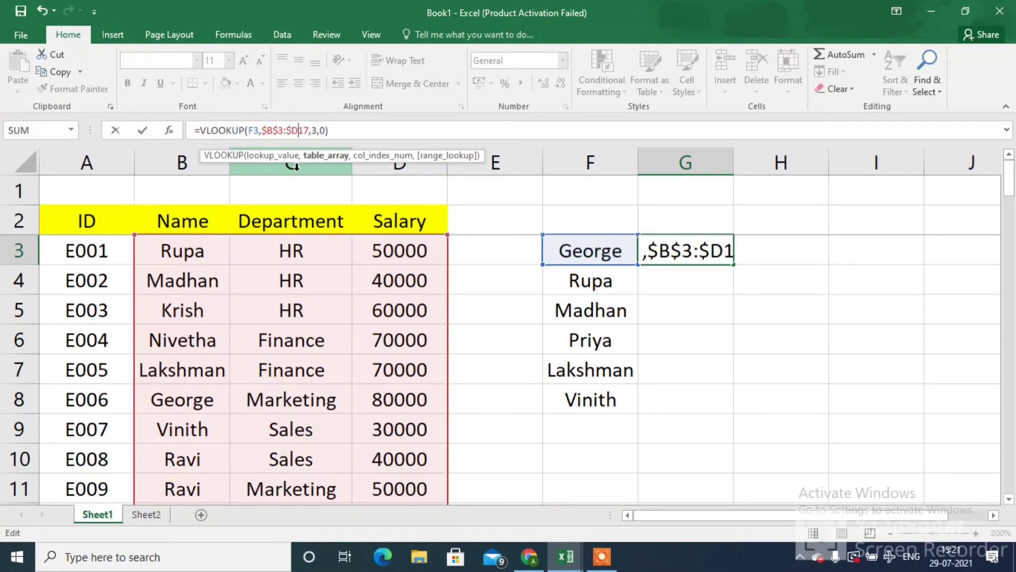
pyautogui.press('Right')
pyautogui.write('$')
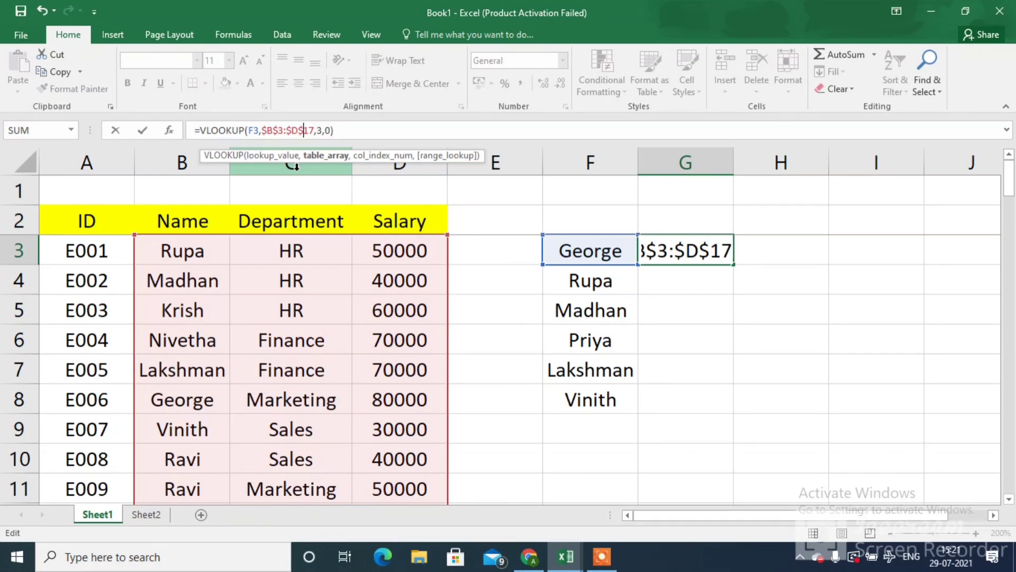
pyautogui.press('Return')
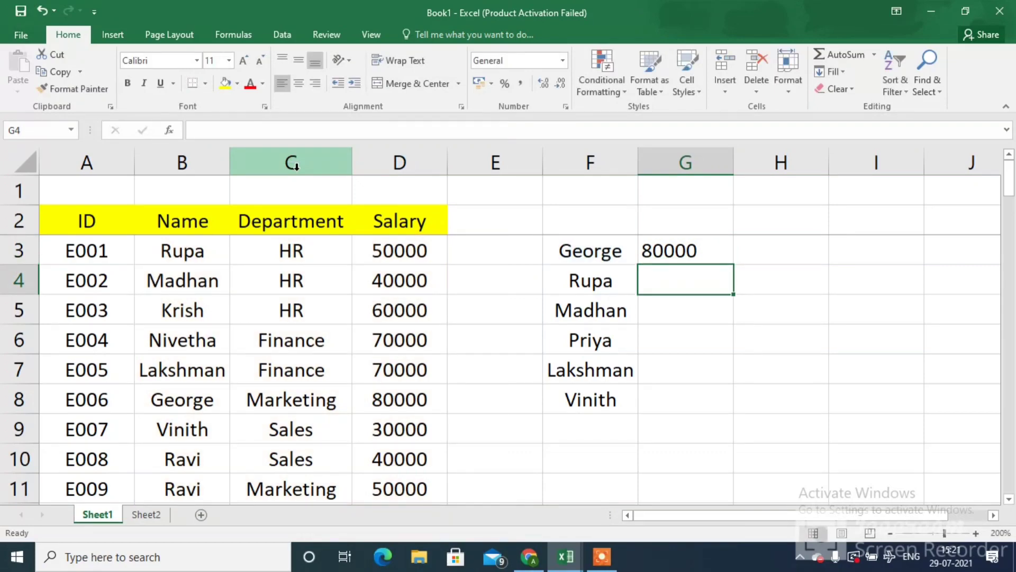
pyautogui.press('Up')
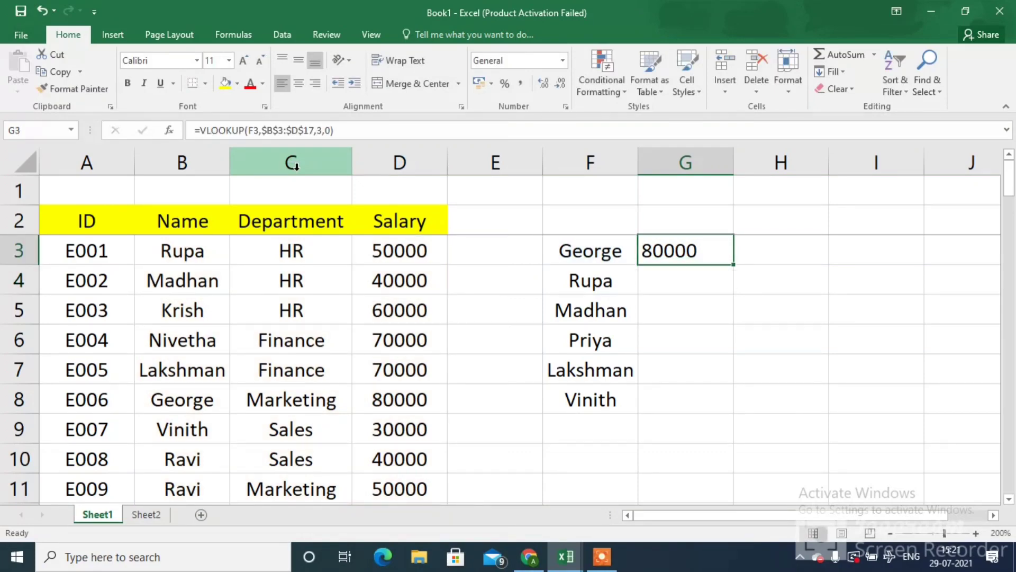
# Step: Fill the G3 lookup formula with the absolute table range down to G8, beside the listed names
pyautogui.doubleClick(734, 264)
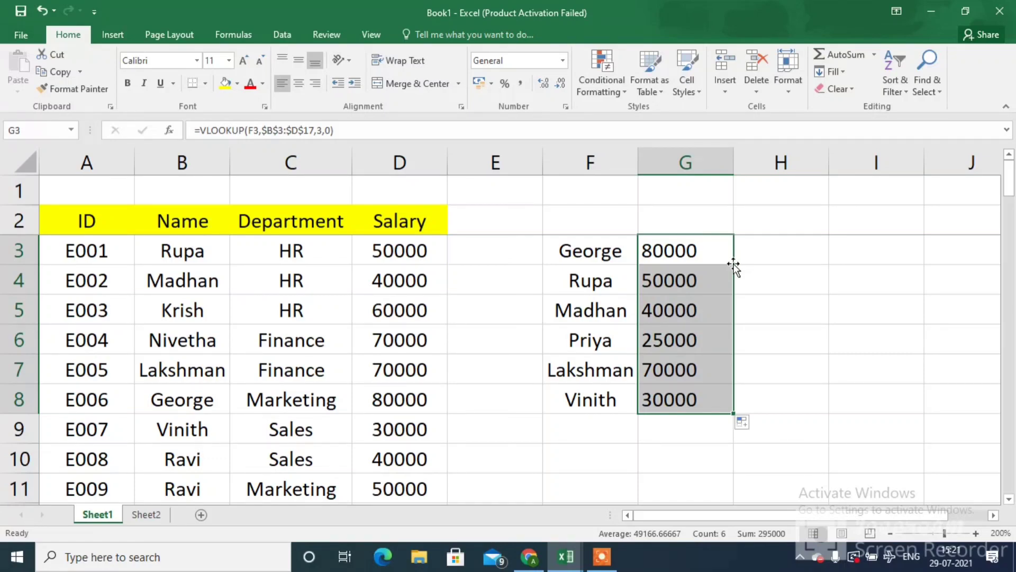
pyautogui.click(615, 335)
pyautogui.click(612, 312)
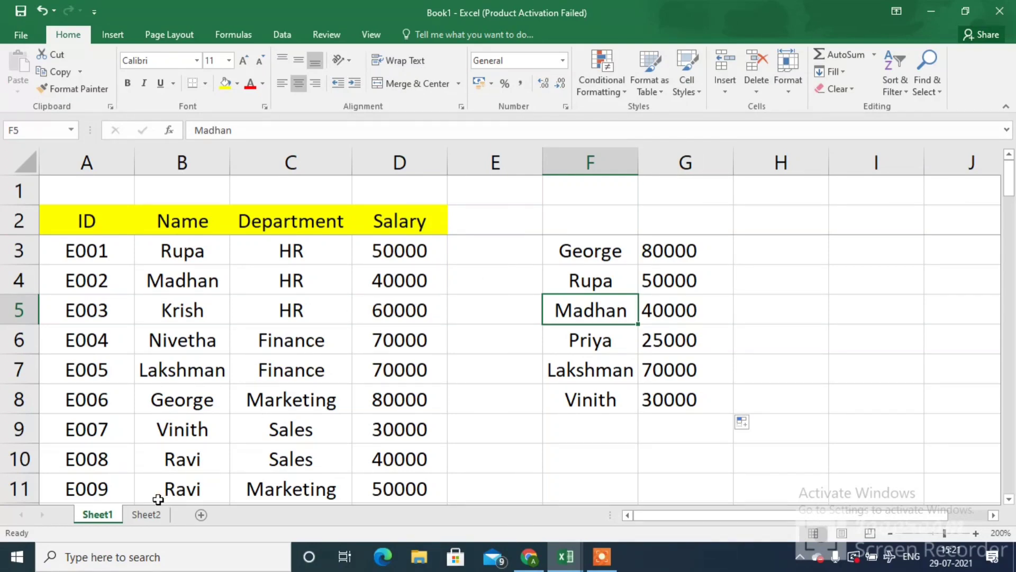
# Step: Begin a VLOOKUP formula in cell C3 of Sheet2 with B3 as the lookup value
pyautogui.click(146, 515)
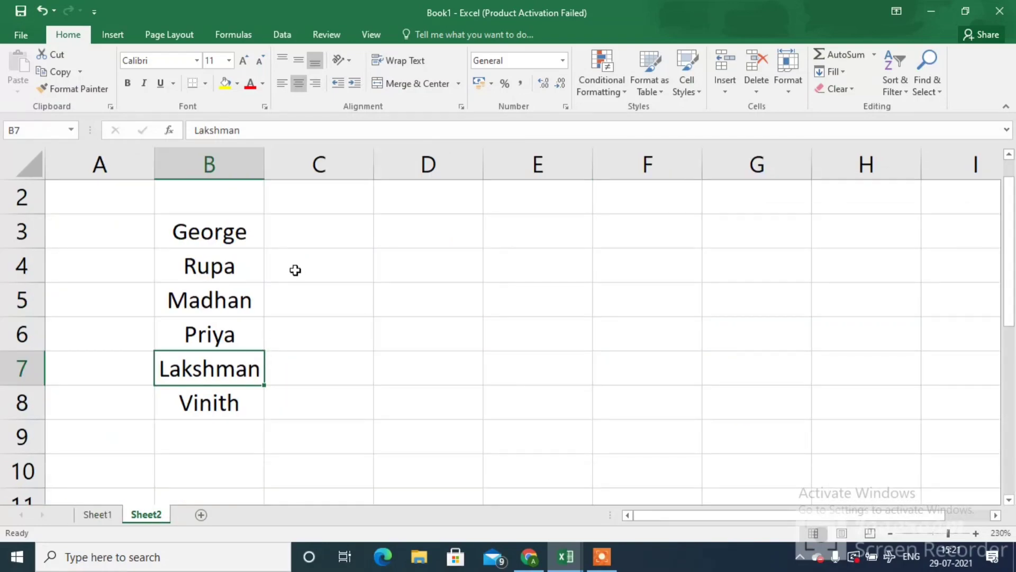
pyautogui.click(300, 224)
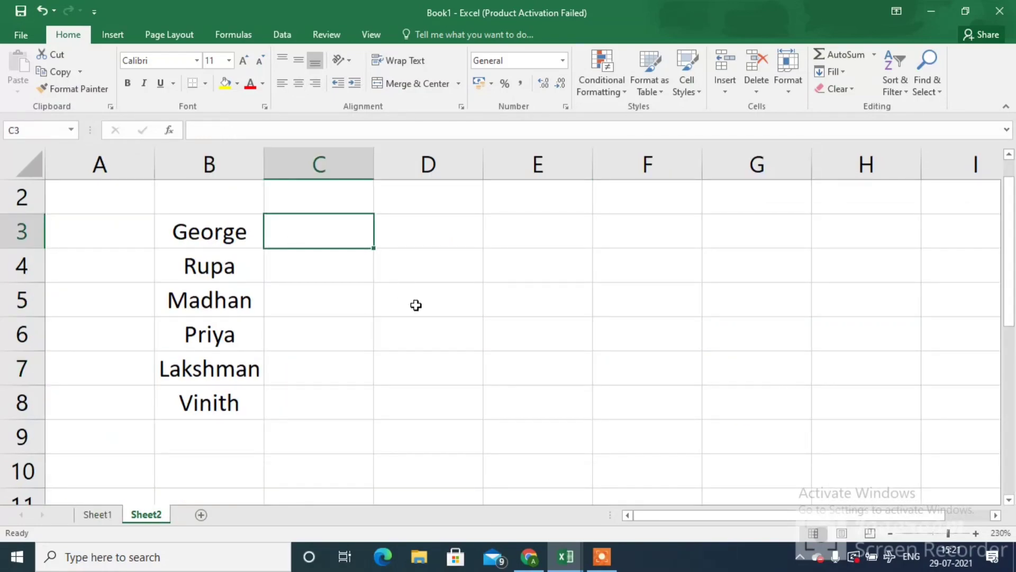
pyautogui.write('=vlo')
pyautogui.press('Tab')
pyautogui.press('Left')
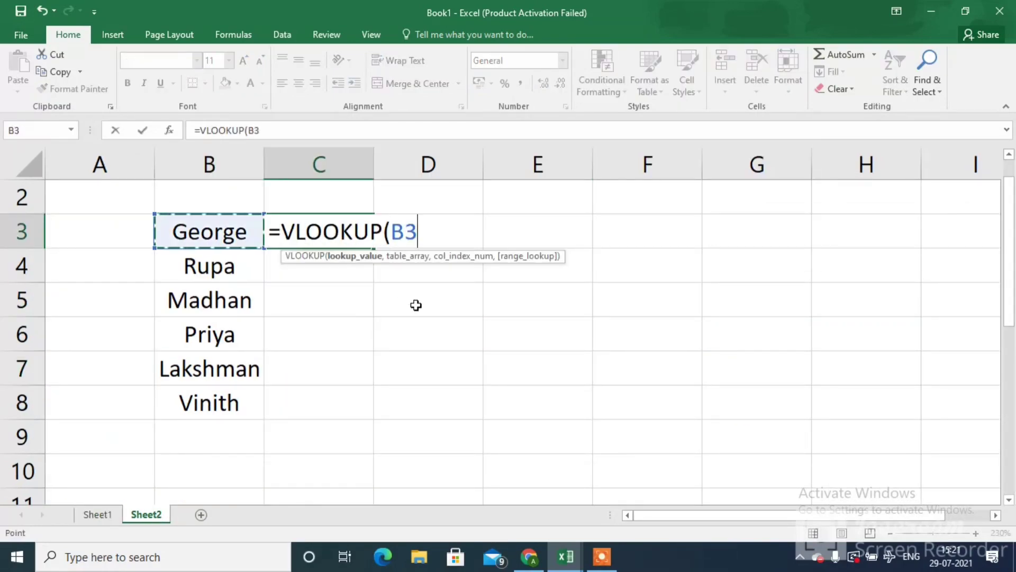
pyautogui.write(',')
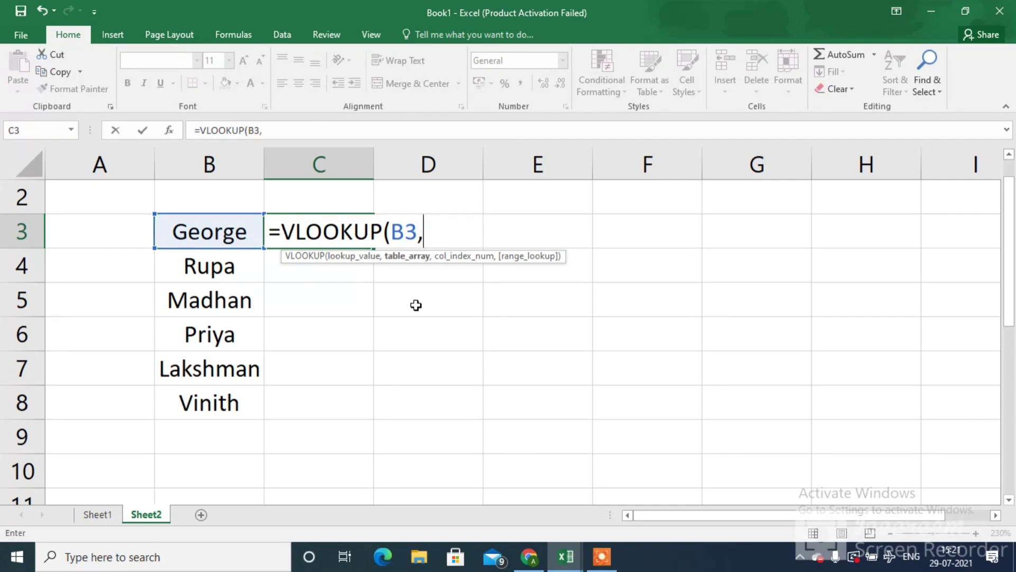
# Step: Complete the Sheet2 C3 formula with table range Sheet1!B3:D17, column index 3 and match type 0, and select its result cell
pyautogui.click(112, 521)
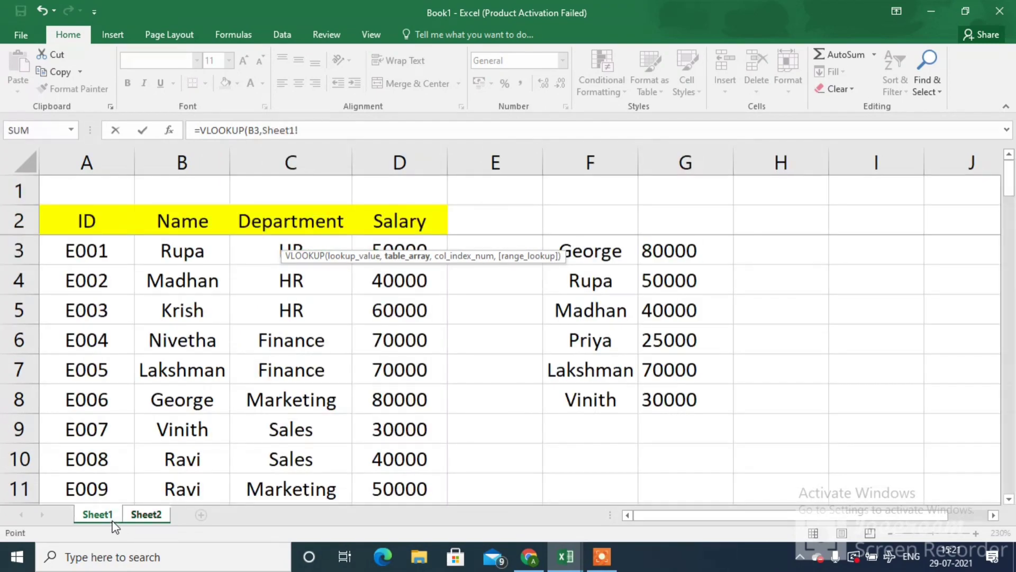
pyautogui.click(176, 257)
pyautogui.hotkey('ctrl', 'shift', 'Right')
pyautogui.hotkey('ctrl', 'shift', 'Down')
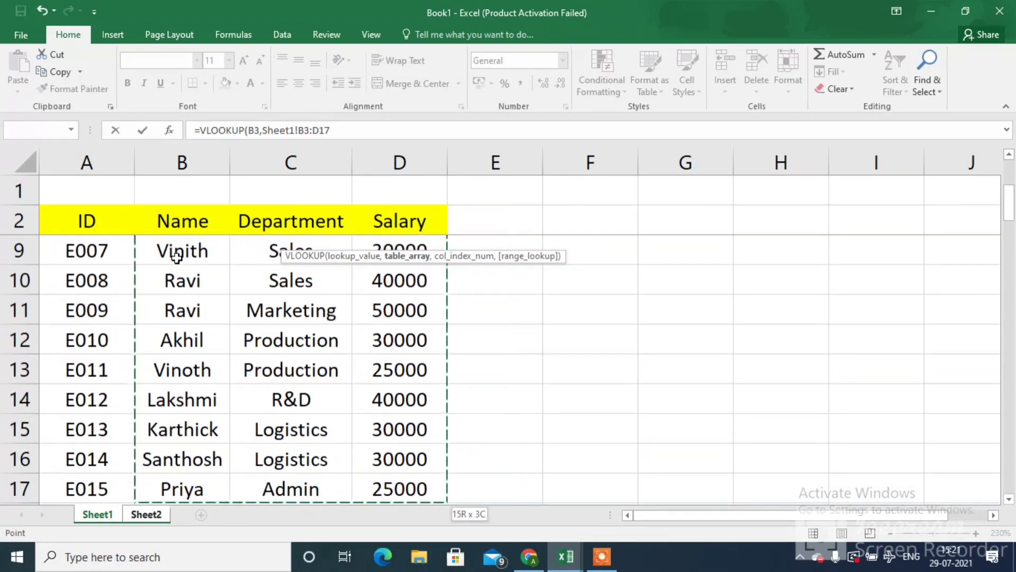
pyautogui.write(',3,0)')
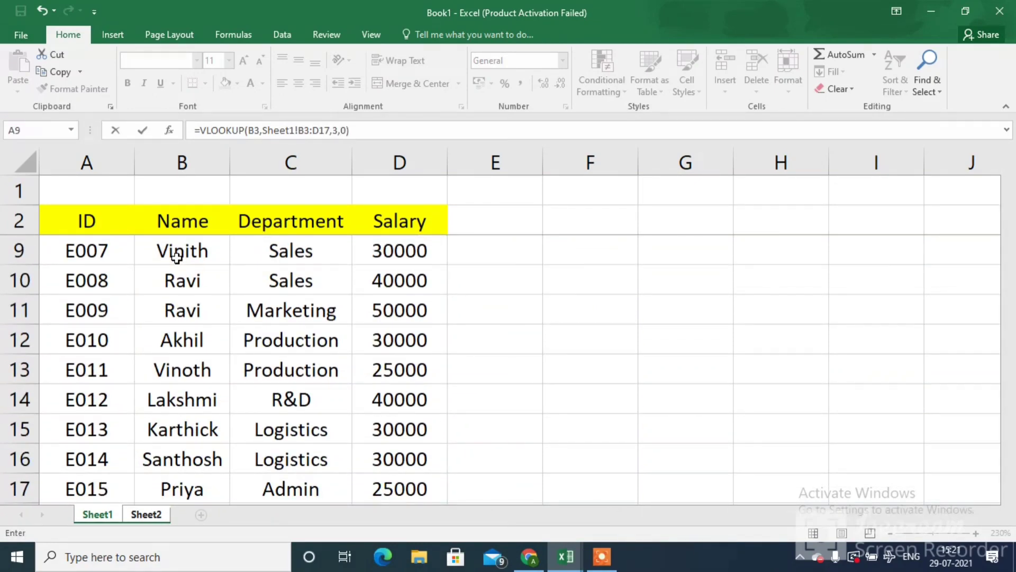
pyautogui.press('Return')
pyautogui.press('Up')
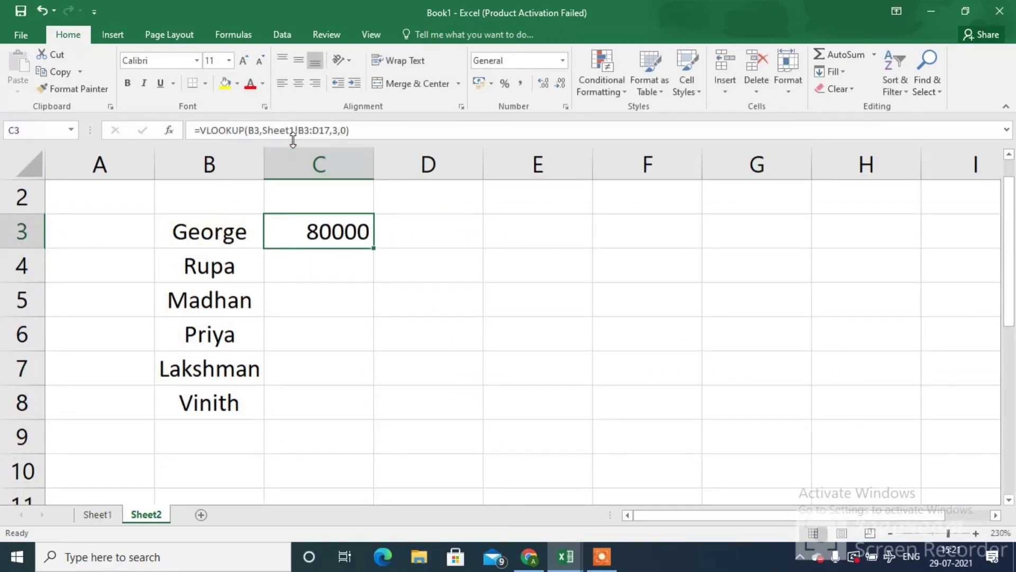
# Step: Make the Sheet1 table range in the C3 lookup formula absolute as $B$3:$D$17
pyautogui.click(299, 130)
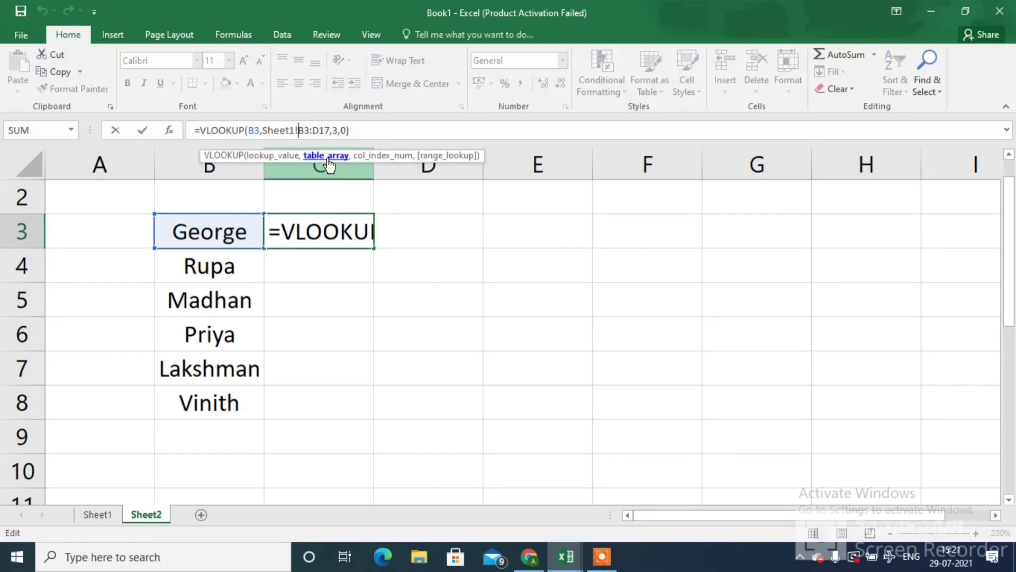
pyautogui.write('$')
pyautogui.press('Right')
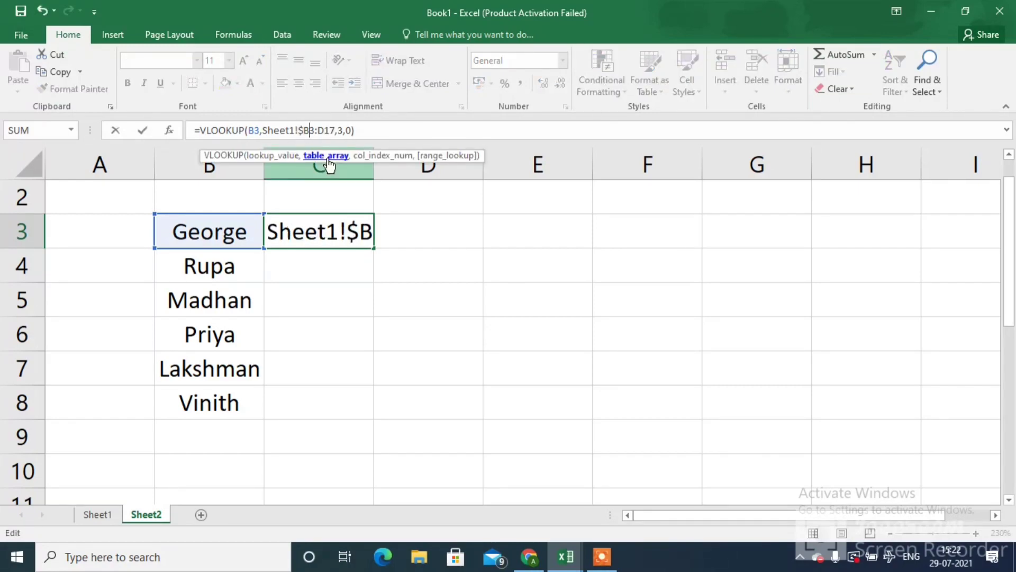
pyautogui.write('$')
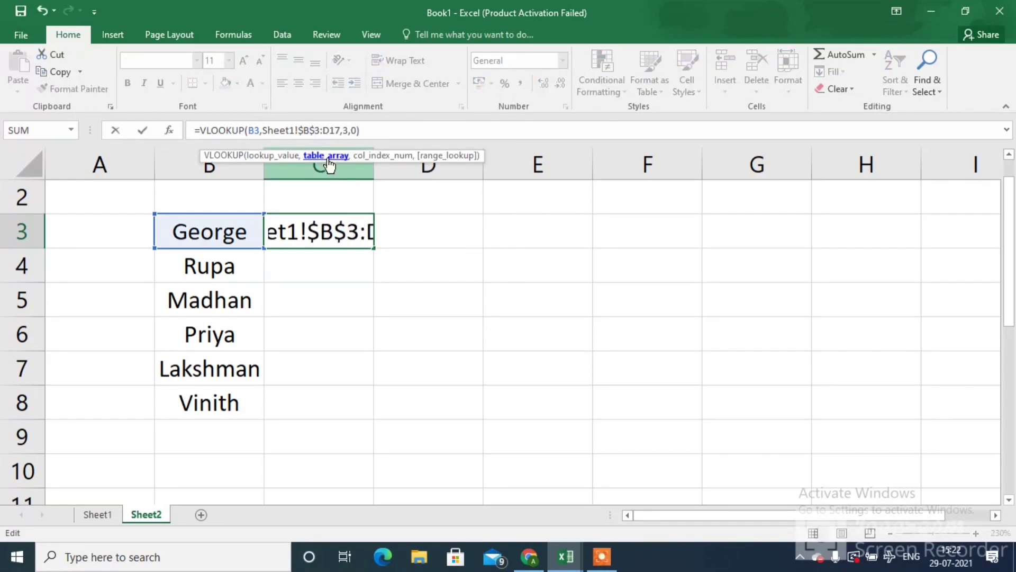
pyautogui.press('Right')
pyautogui.press('Right')
pyautogui.write('$')
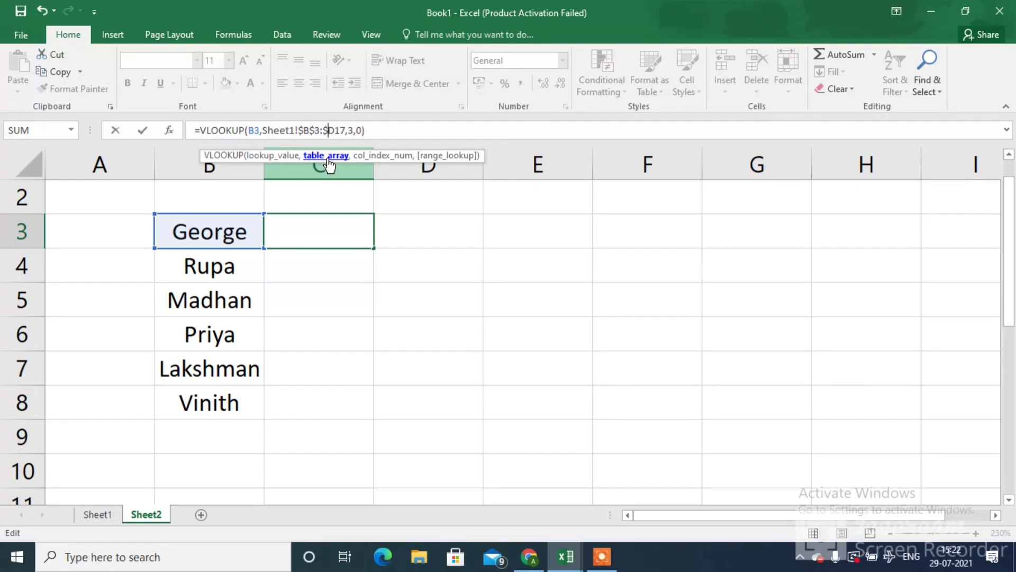
pyautogui.press('Right')
pyautogui.write('$')
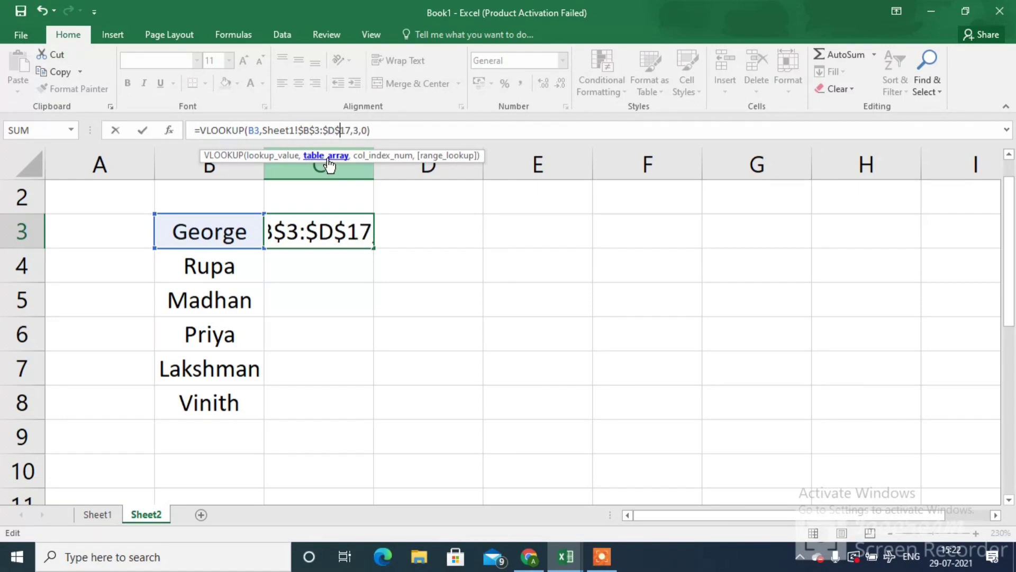
pyautogui.press('Return')
pyautogui.press('Up')
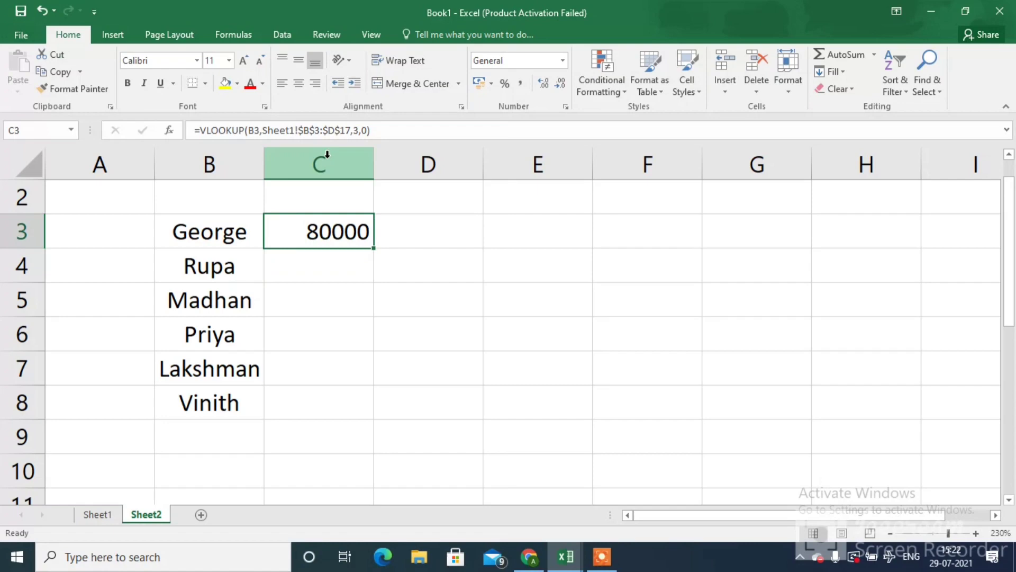
# Step: Fill the C3 formula down to C8, and undo both the fill and the absolute references
pyautogui.doubleClick(373, 248)
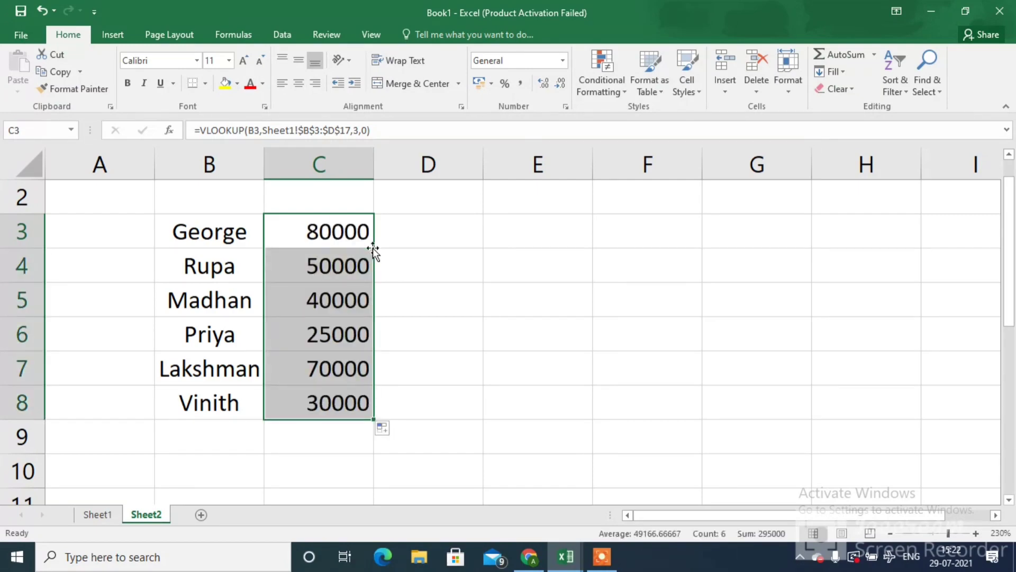
pyautogui.click(339, 260)
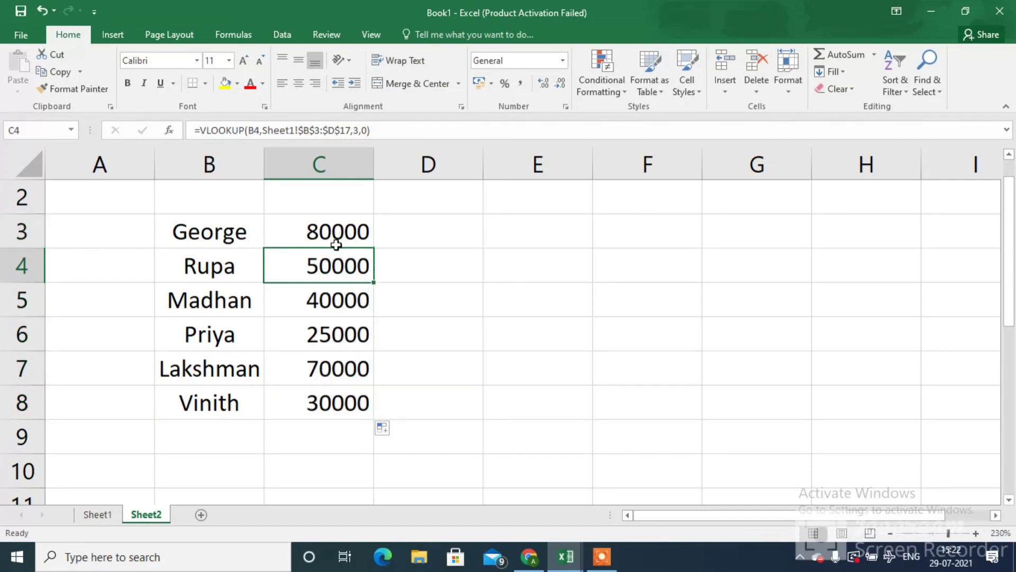
pyautogui.hotkey('ctrl', 'z')
pyautogui.hotkey('ctrl', 'z')
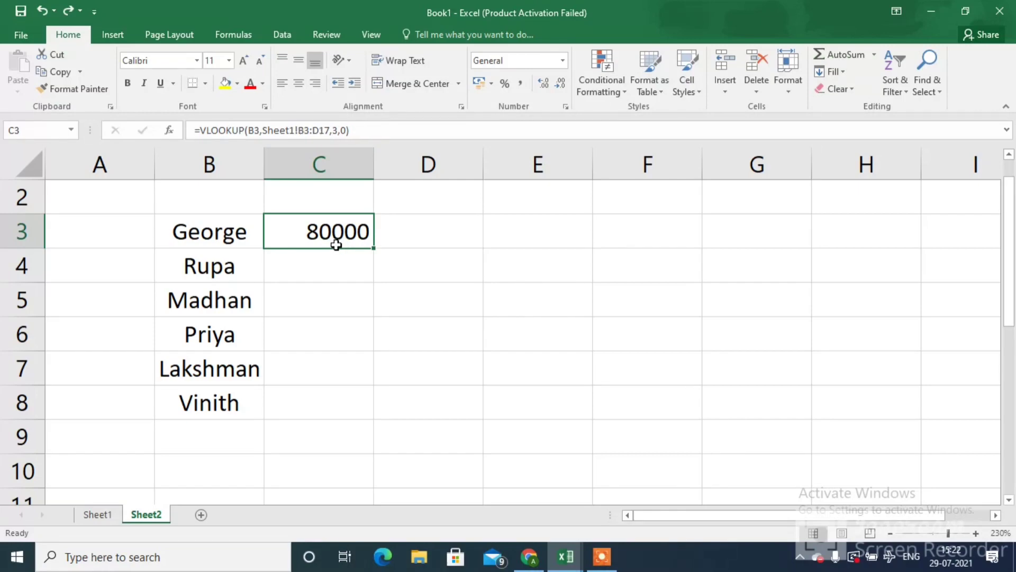
# Step: Fill the C3 lookup formula with its relative table range down to C4 on Sheet2
pyautogui.moveTo(373, 248); pyautogui.dragTo(373, 277)
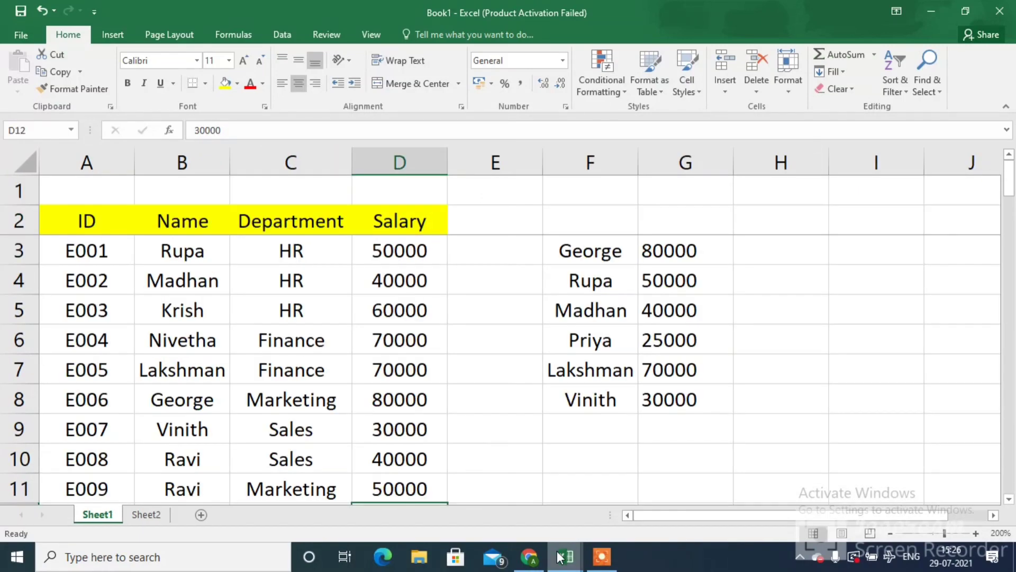
# Step: Switch to the Book2 workbook and begin a VLOOKUP formula in B2 with A2 as the lookup value
pyautogui.moveTo(565, 556)
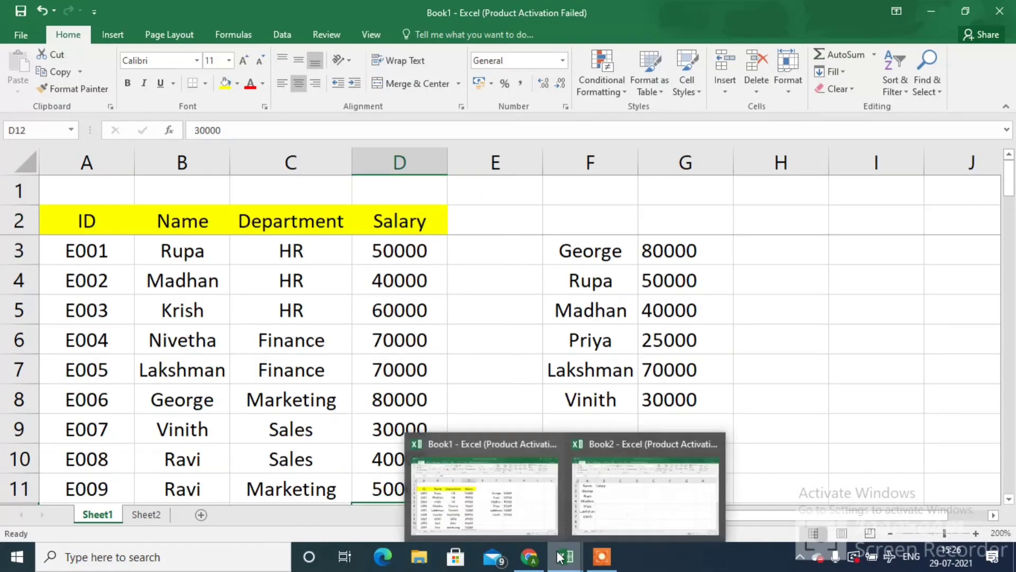
pyautogui.click(603, 511)
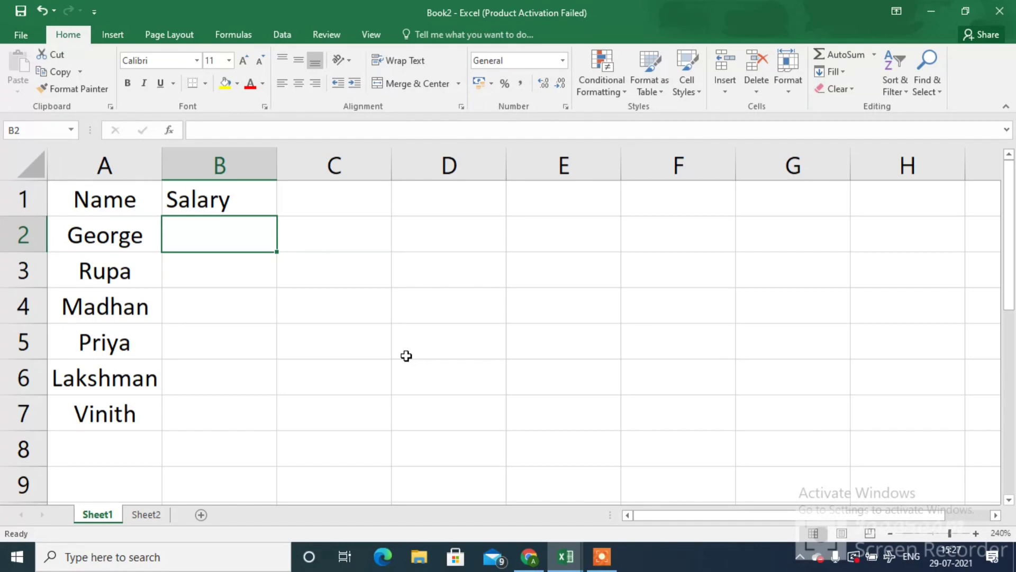
pyautogui.write('=vlo')
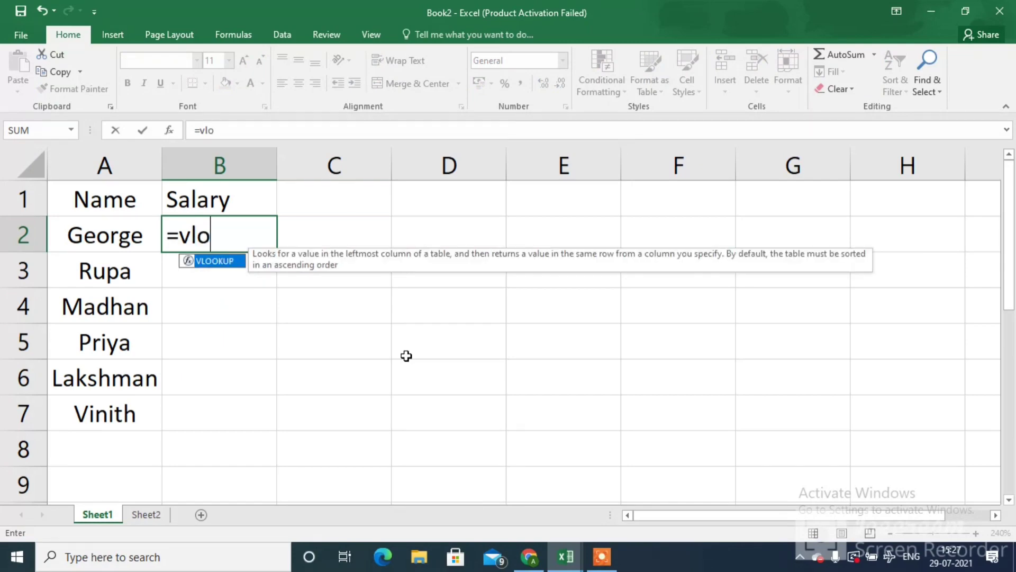
pyautogui.press('Tab')
pyautogui.press('Left')
pyautogui.write(',')
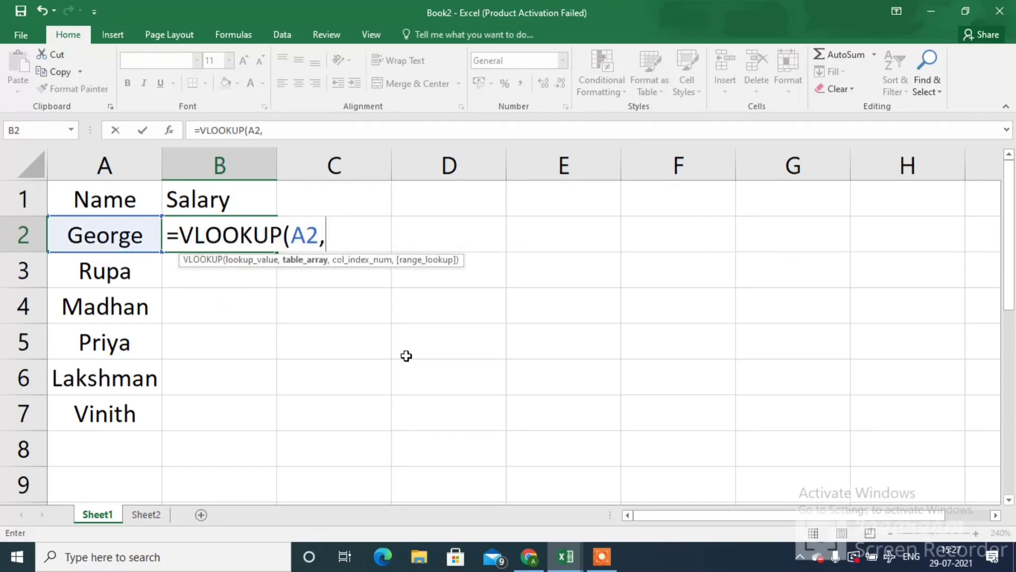
# Step: Set the B2 formula's table range to cells $B$3:$D$17 on Sheet1 of the Book1 workbook
pyautogui.hotkey('ctrl', 'Tab')
pyautogui.click(200, 254)
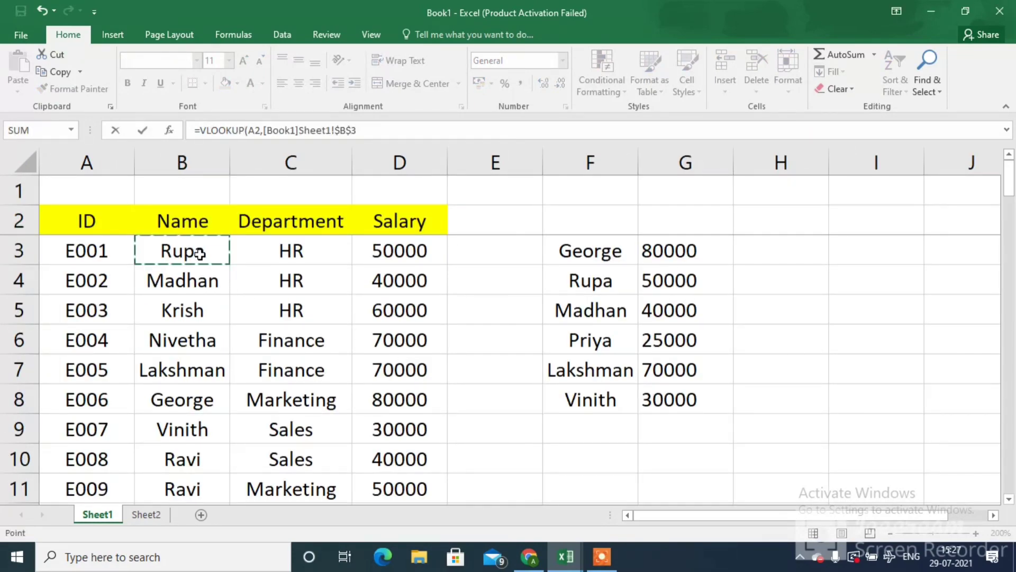
pyautogui.hotkey('shift', 'Right')
pyautogui.hotkey('shift', 'Right')
pyautogui.hotkey('shift', 'Down')
pyautogui.hotkey('shift', 'Down')
pyautogui.hotkey('shift', 'Down')
pyautogui.hotkey('shift', 'Down')
pyautogui.hotkey('shift', 'Down')
pyautogui.hotkey('shift', 'Down')
pyautogui.hotkey('shift', 'Down')
pyautogui.hotkey('shift', 'Down')
pyautogui.hotkey('shift', 'Down')
pyautogui.hotkey('shift', 'Down')
pyautogui.hotkey('shift', 'Down')
pyautogui.hotkey('shift', 'Down')
pyautogui.hotkey('shift', 'Down')
pyautogui.hotkey('shift', 'Down')
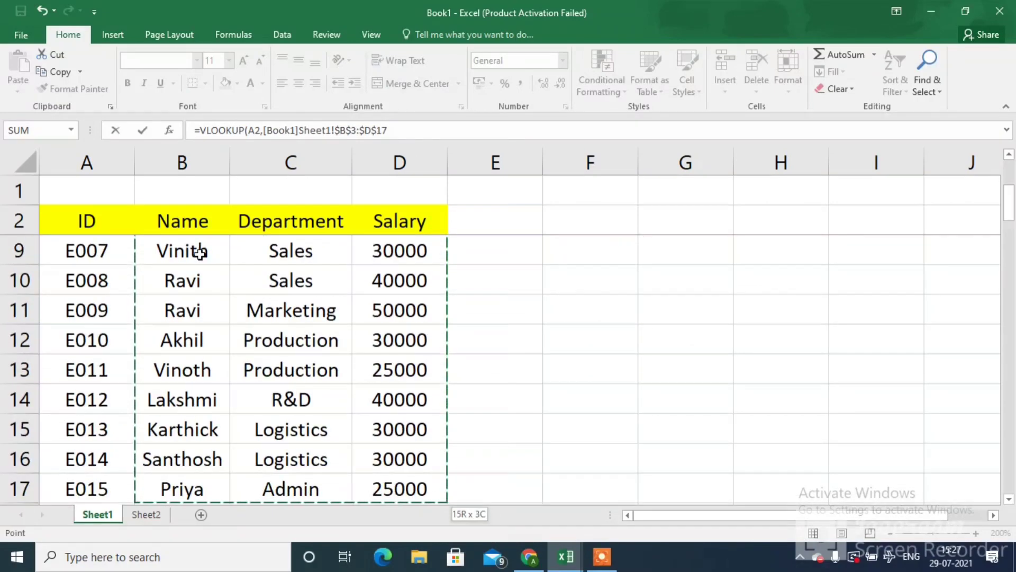
# Step: Finish the Book2 B2 lookup formula with column index 3 and match type 0, and select its result cell
pyautogui.write(',3,0')
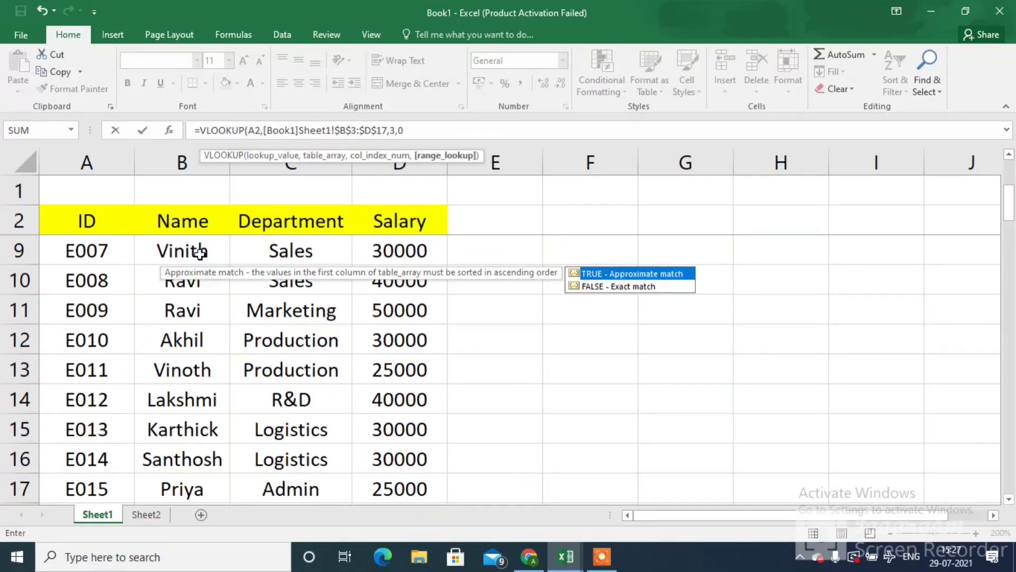
pyautogui.write(')')
pyautogui.press('Return')
pyautogui.press('Up')
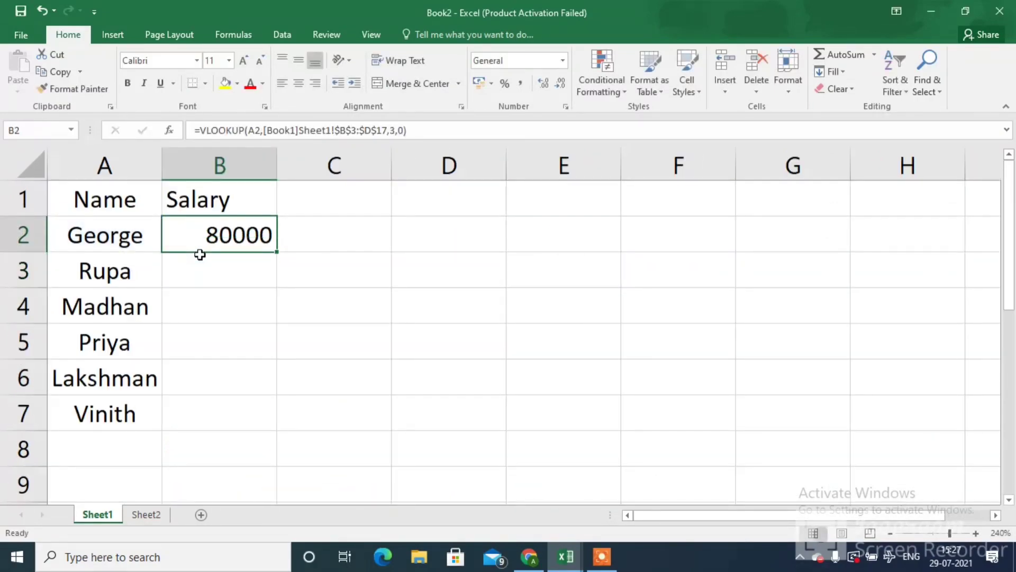
# Step: Fill the B2 salary lookup formula down to B7 for the remaining names on Sheet1 of Book2
pyautogui.doubleClick(281, 252)
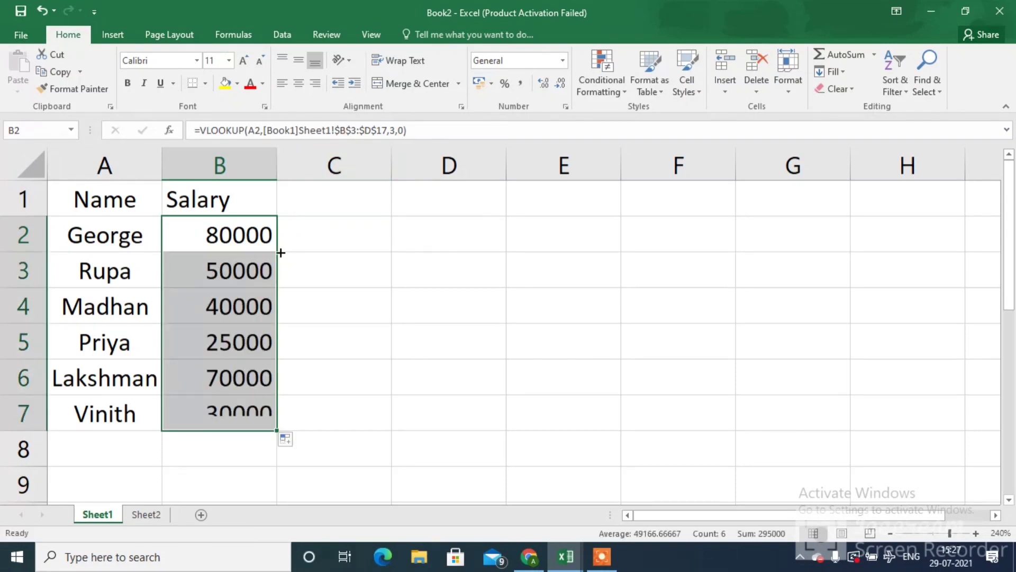
pyautogui.click(228, 282)
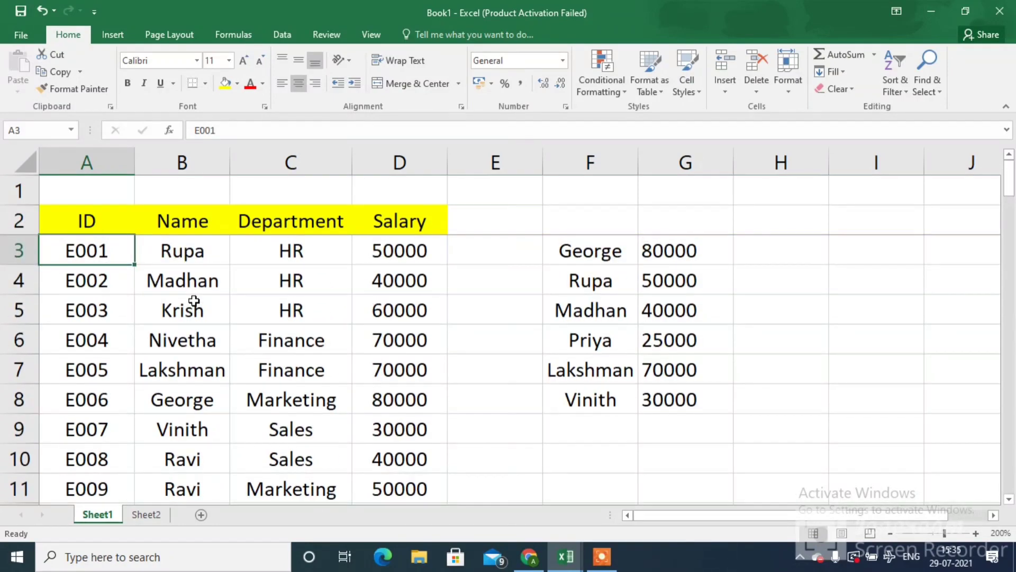
# Step: Look through the employee table on Sheet1 of Book1 from row 3 down to row 13
pyautogui.press('Down')
pyautogui.press('Down')
pyautogui.press('Down')
pyautogui.press('Down')
pyautogui.press('Down')
pyautogui.press('Down')
pyautogui.press('Down')
pyautogui.press('Down')
pyautogui.press('Down')
pyautogui.press('Down')
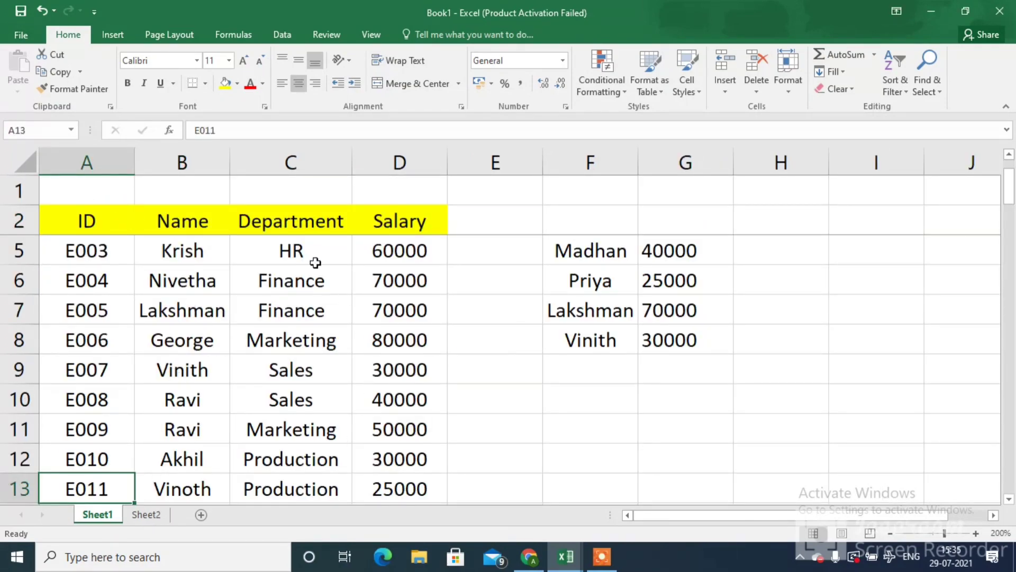
# Step: Number the ID, Name, Department and Salary columns 1, 2, 3 and 4 in cells A1 to D1 above the headers
pyautogui.click(99, 199)
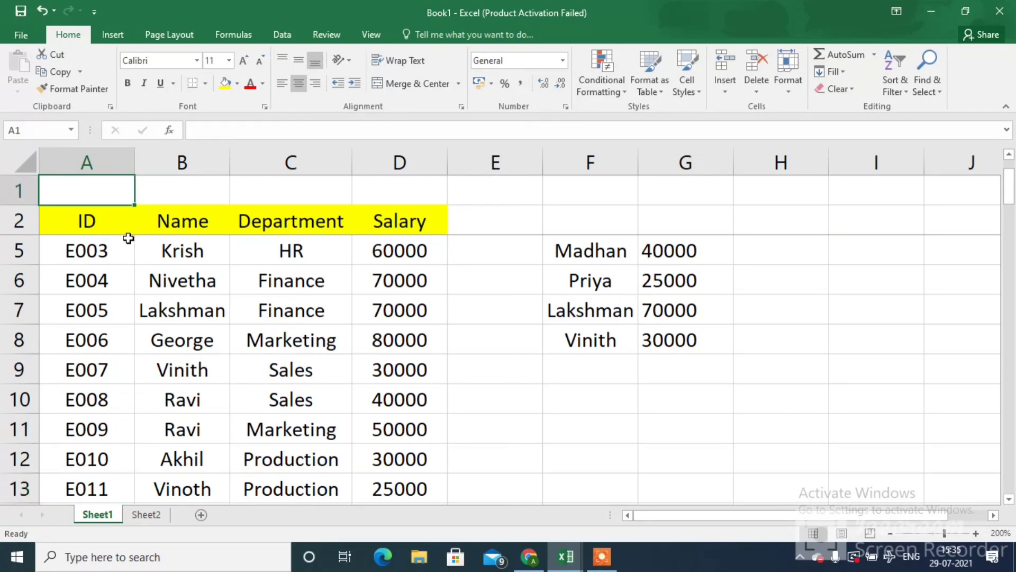
pyautogui.write('1')
pyautogui.press('Tab')
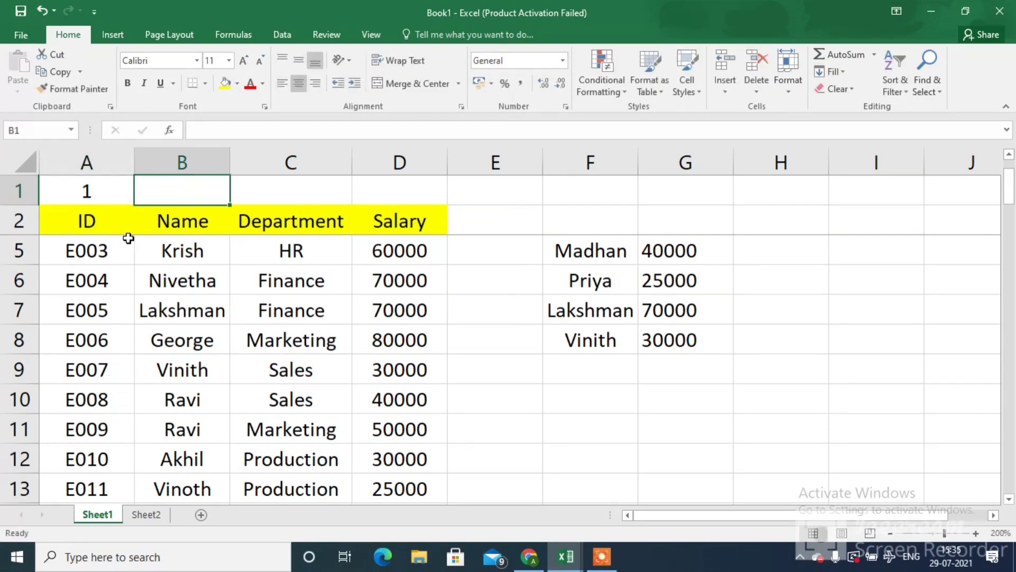
pyautogui.write('2')
pyautogui.press('Tab')
pyautogui.write('3')
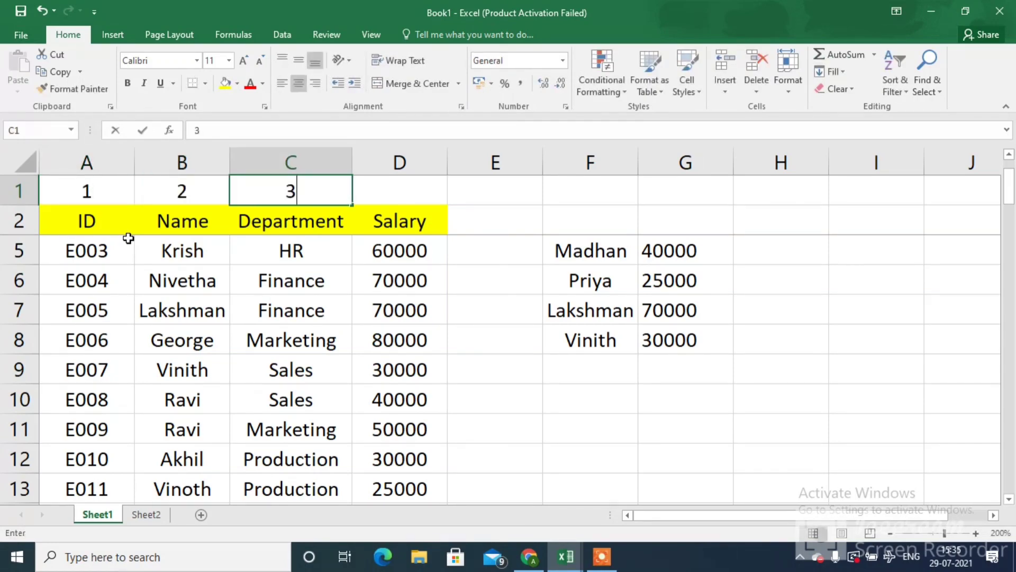
pyautogui.press('Tab')
pyautogui.write('4')
pyautogui.press('Tab')
pyautogui.press('Down')
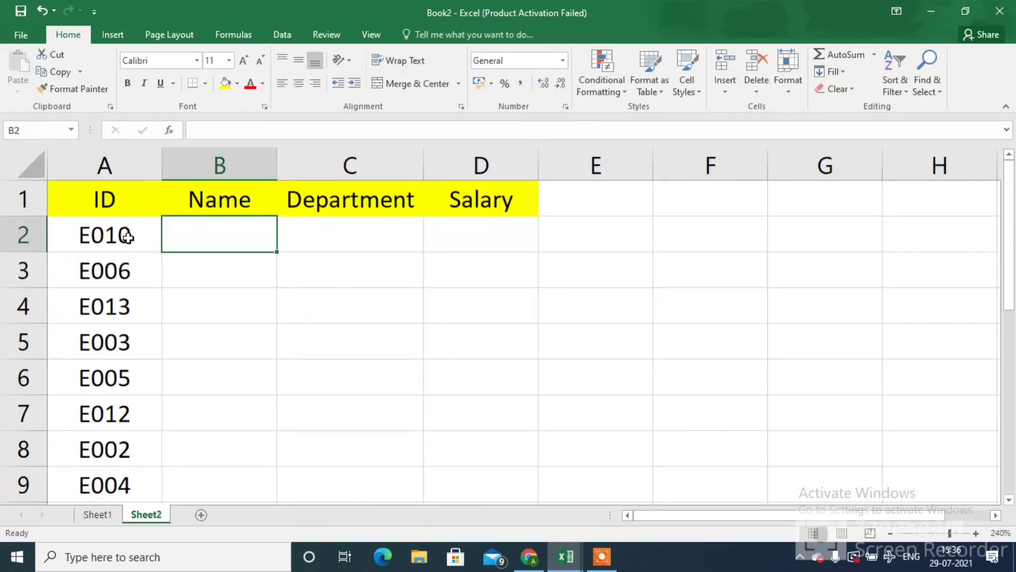
# Step: Begin a VLOOKUP formula in the Name cell B2 on Sheet2 of Book2 with A2 as the lookup value
pyautogui.write('=vlo')
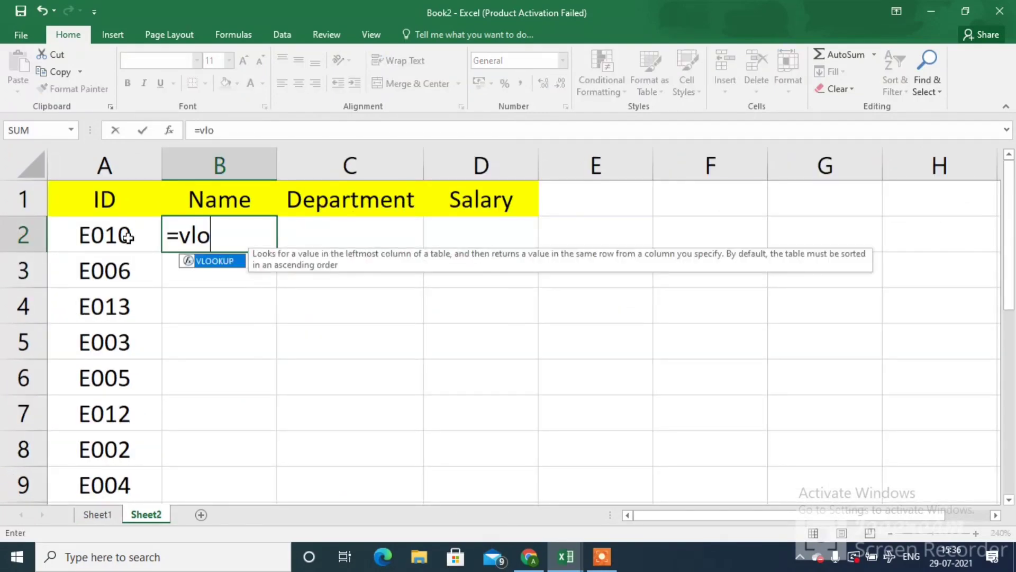
pyautogui.press('Tab')
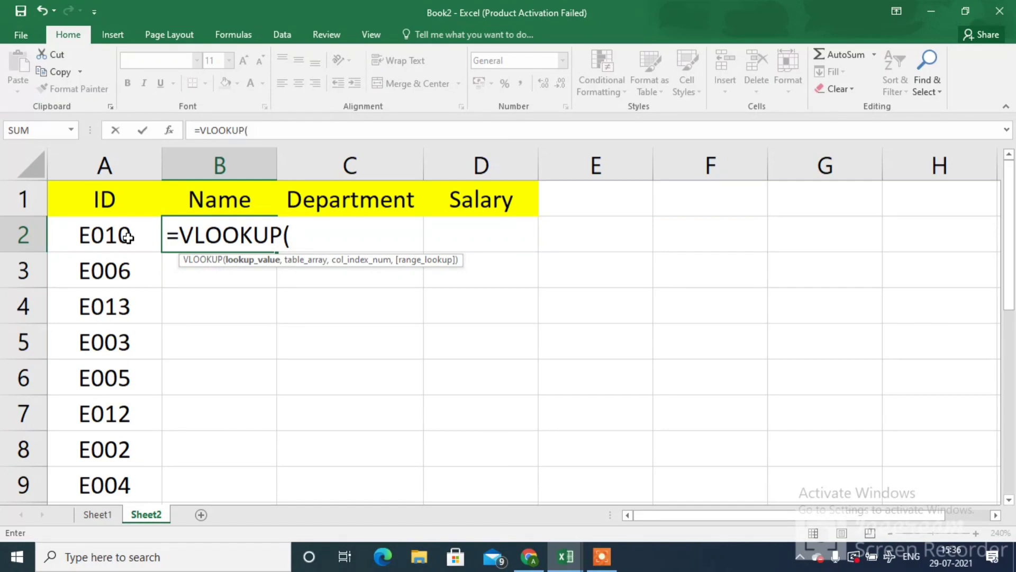
pyautogui.click(127, 237)
pyautogui.write(',')
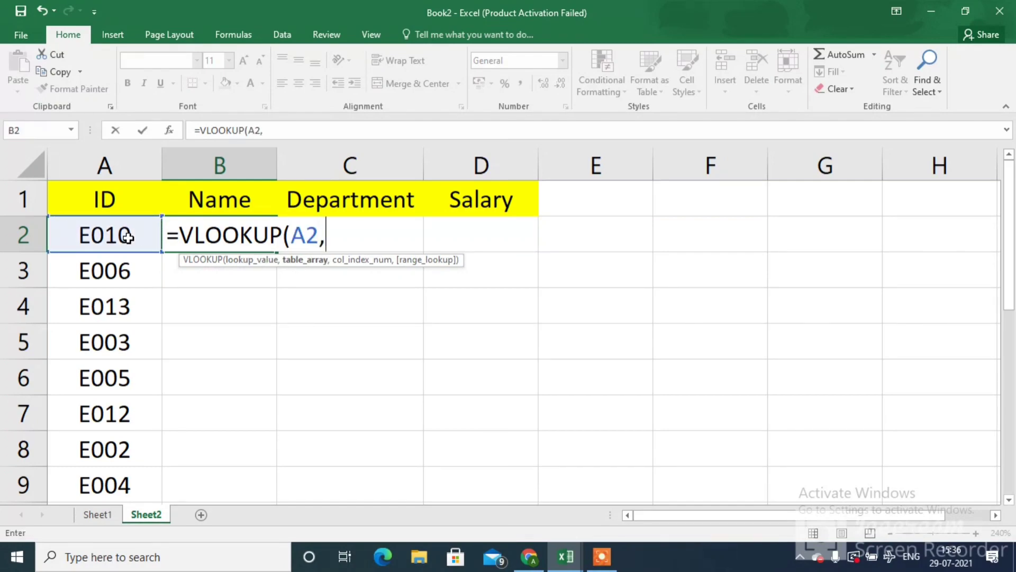
# Step: Set the formula's table range to cells $A$3:$D$17 on Sheet1 of the Book1 workbook
pyautogui.hotkey('ctrl', 'Tab')
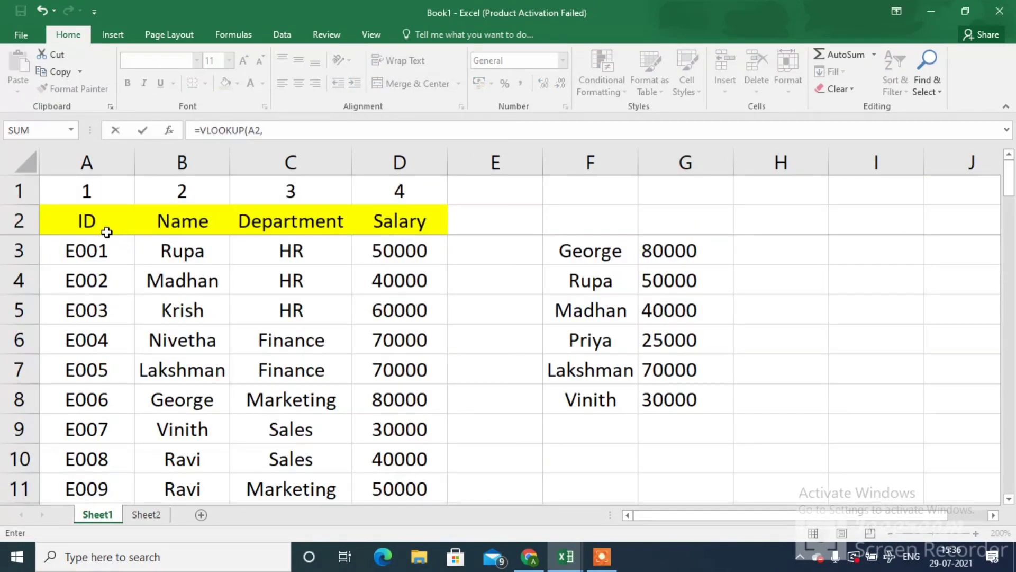
pyautogui.click(109, 231)
pyautogui.press('Down')
pyautogui.hotkey('shift', 'Right')
pyautogui.hotkey('shift', 'Right')
pyautogui.hotkey('shift', 'Right')
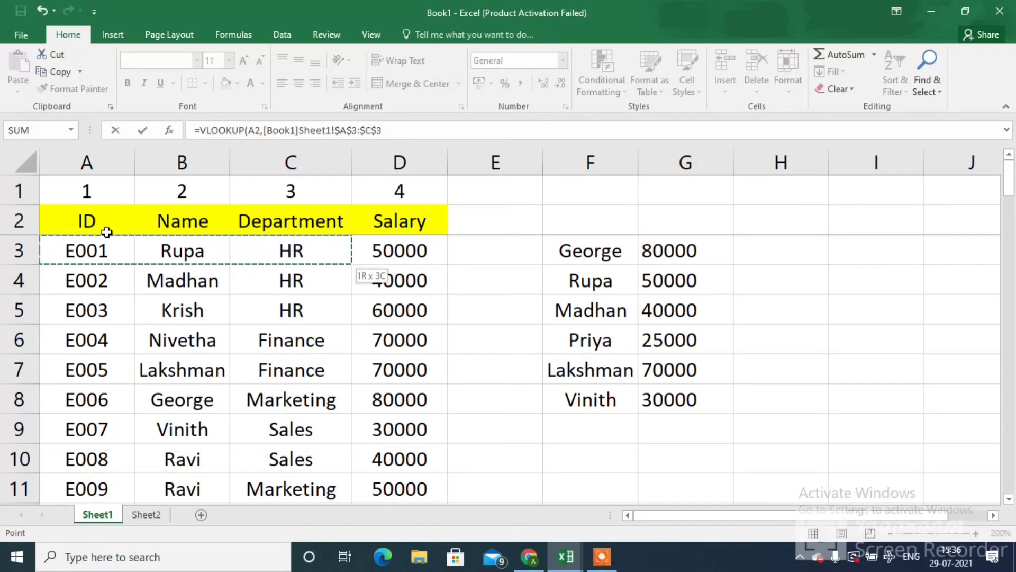
pyautogui.hotkey('ctrl', 'shift', 'Down')
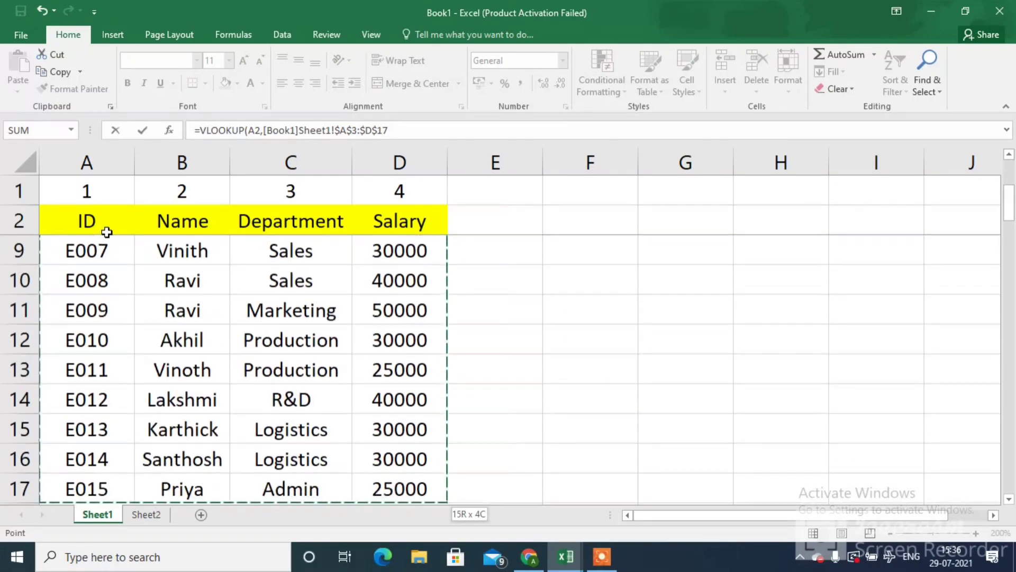
pyautogui.write(',')
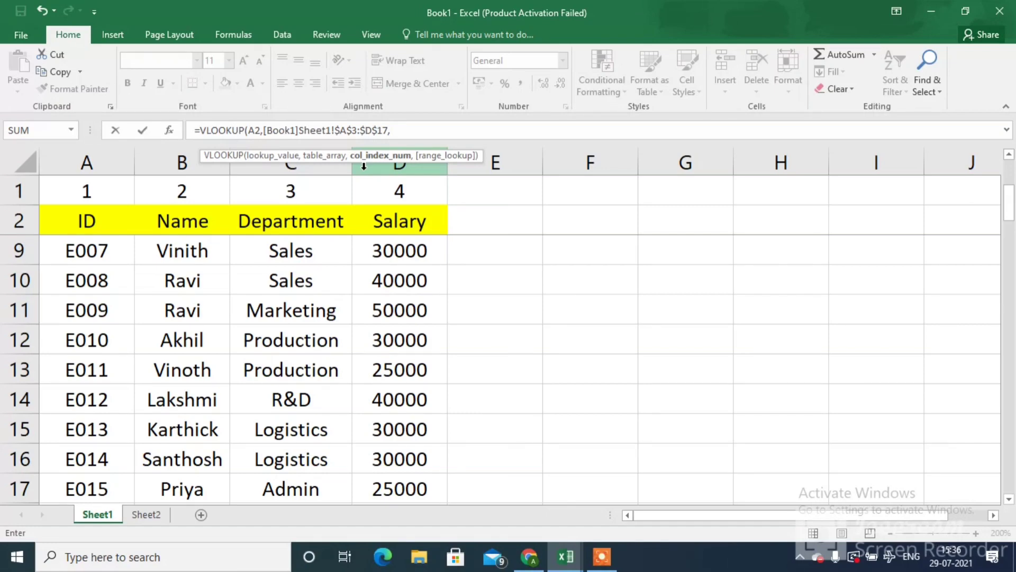
# Step: Finish the formula with Book1's Sheet1 cell B$1 as the column index and match type 0, and select its result cell
pyautogui.click(197, 195)
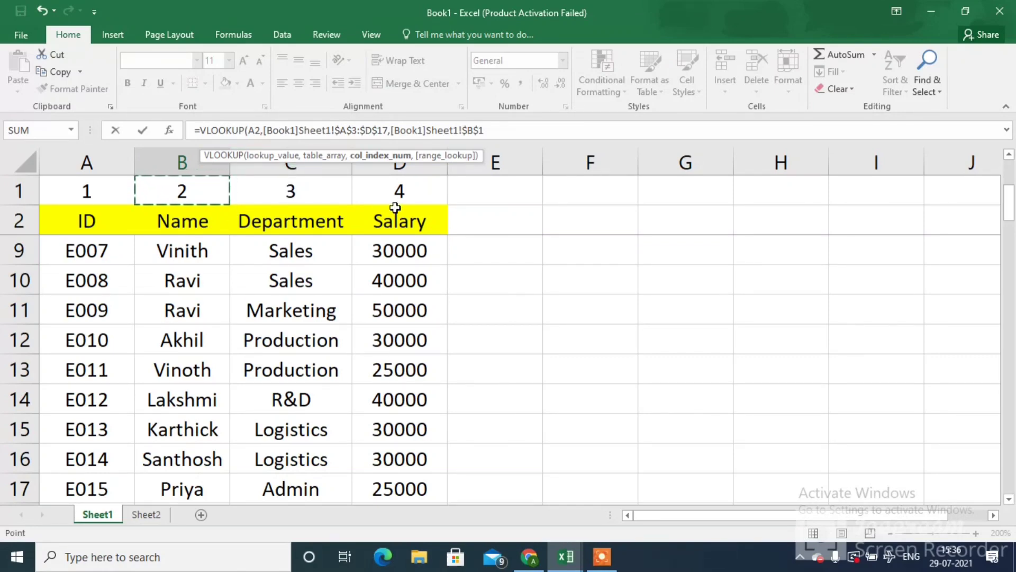
pyautogui.click(469, 130)
pyautogui.press('BackSpace')
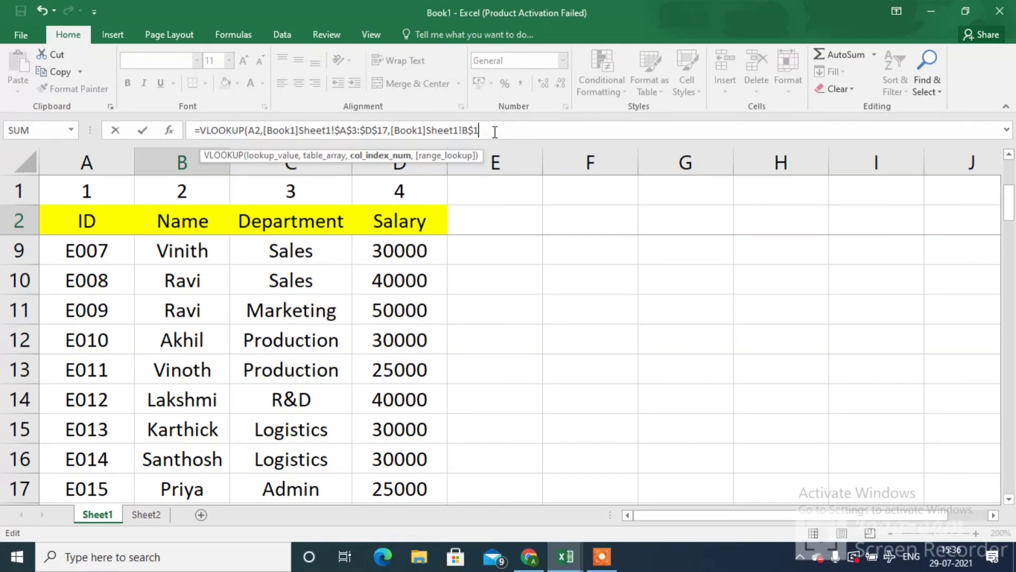
pyautogui.write(',0)')
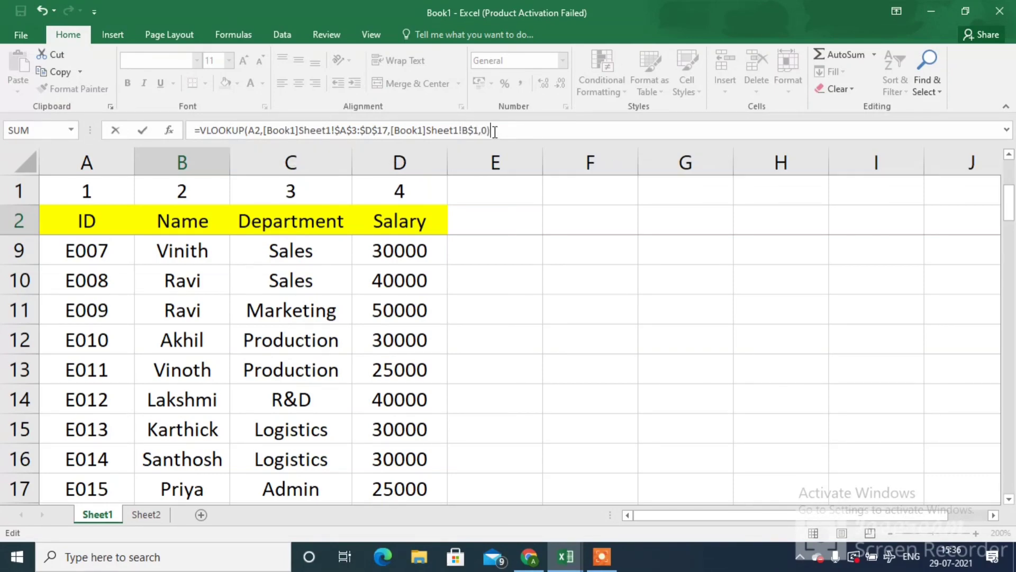
pyautogui.press('Return')
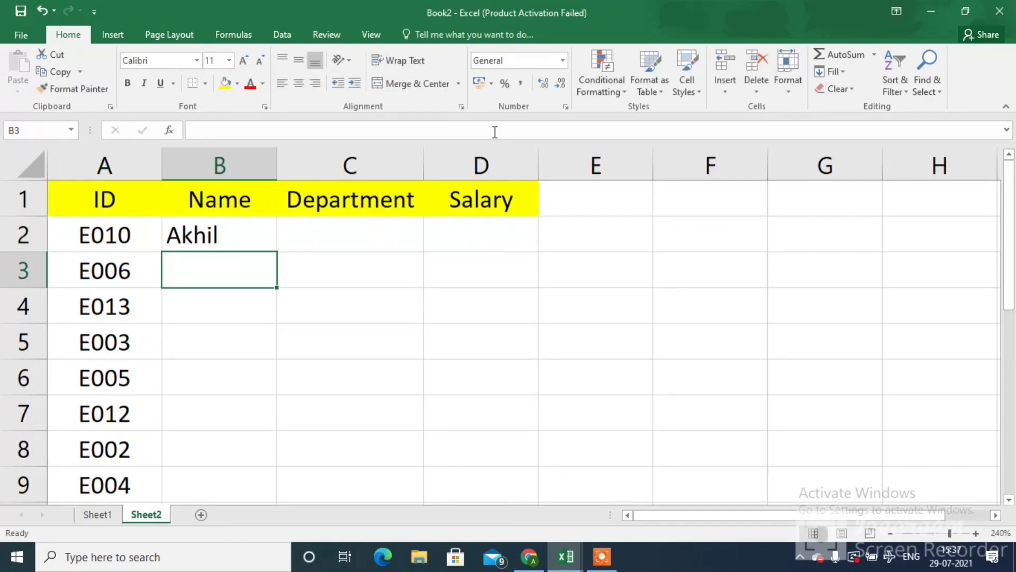
pyautogui.press('Up')
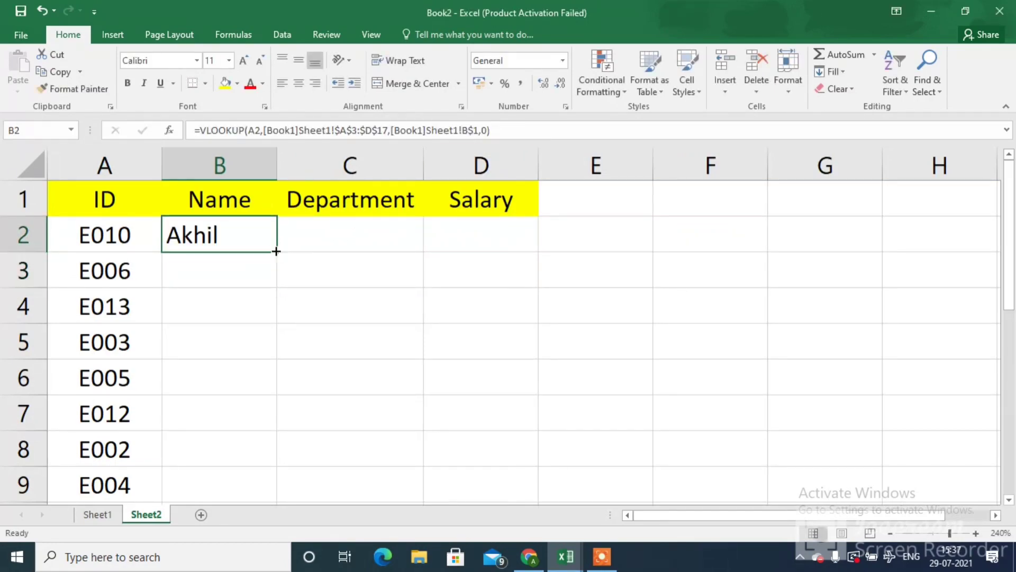
# Step: Try filling the B2 lookup formula across to C2, comparing both cells' formulas, and clear C2
pyautogui.moveTo(276, 252); pyautogui.dragTo(391, 252)
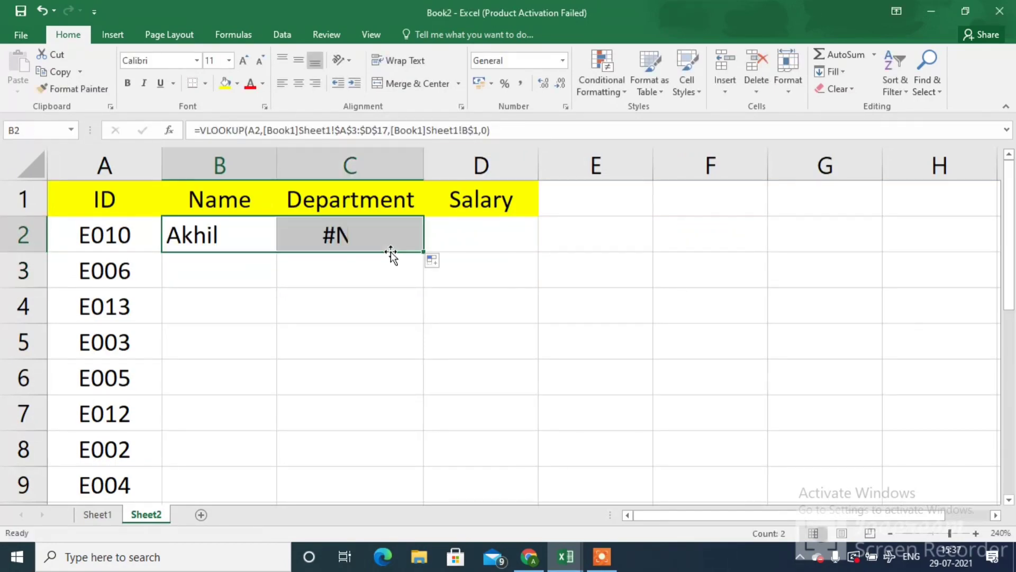
pyautogui.click(387, 236)
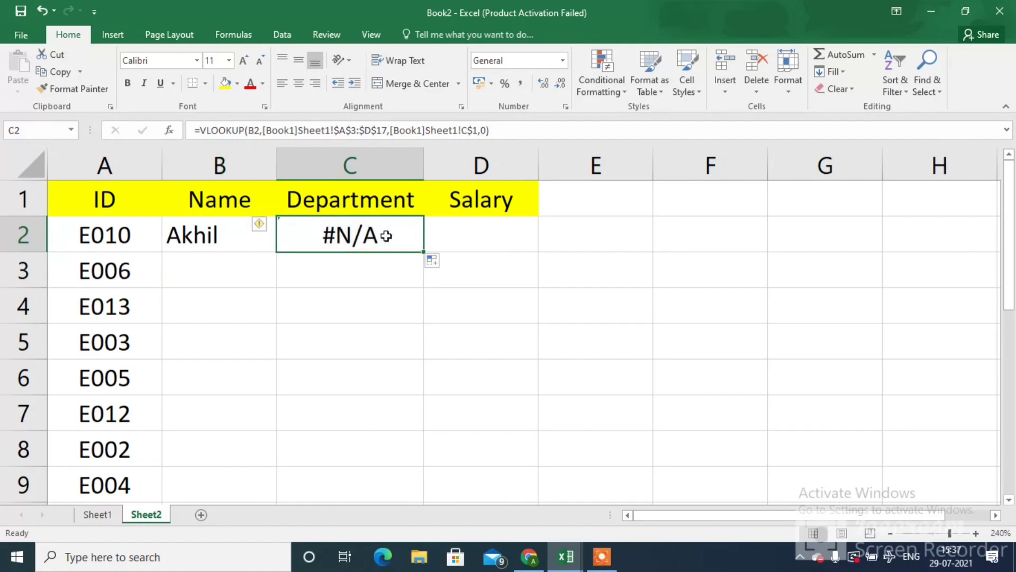
pyautogui.press('Left')
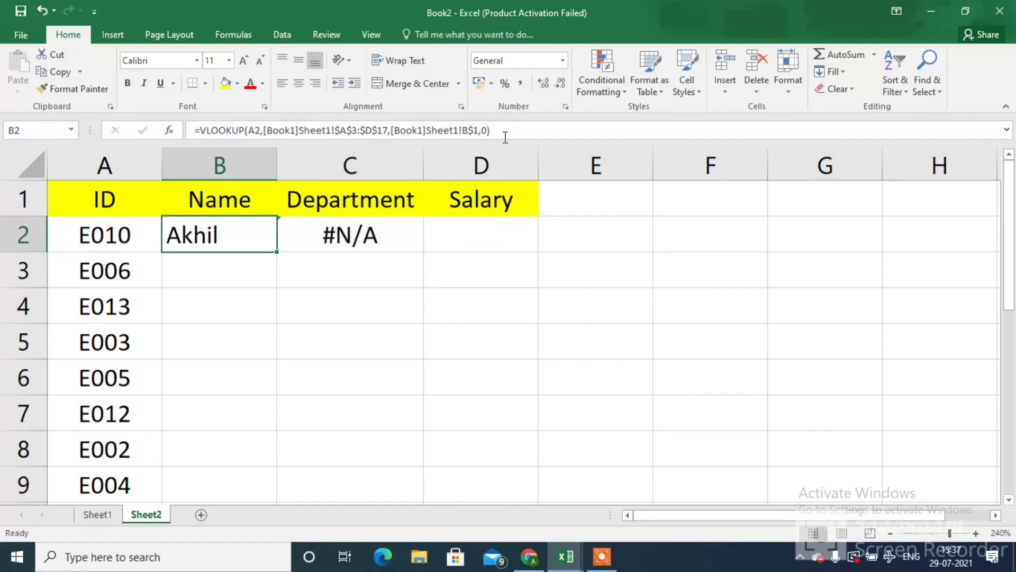
pyautogui.click(506, 137)
pyautogui.hotkey('ctrl', 'Return')
pyautogui.press('Right')
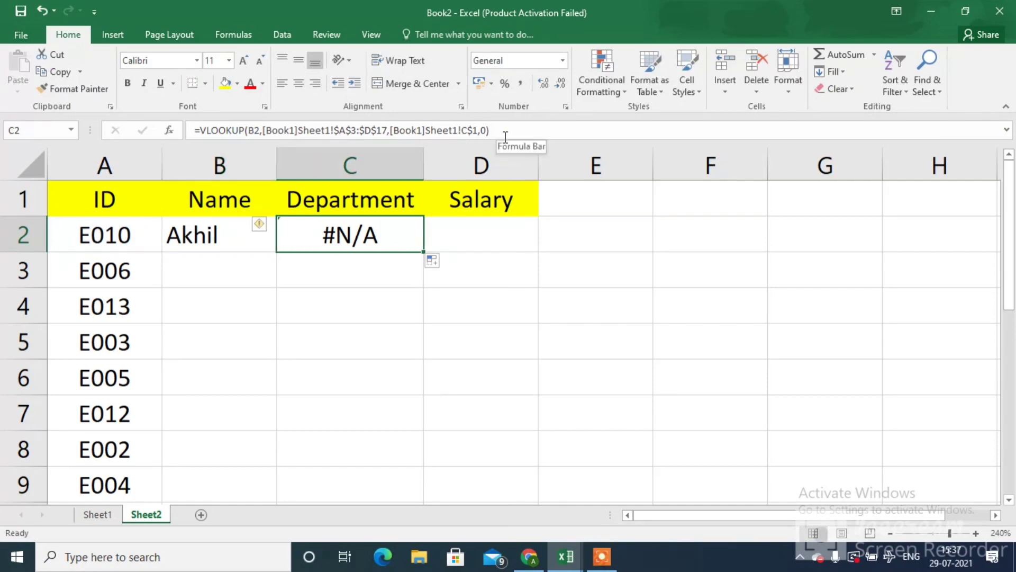
pyautogui.click(506, 137)
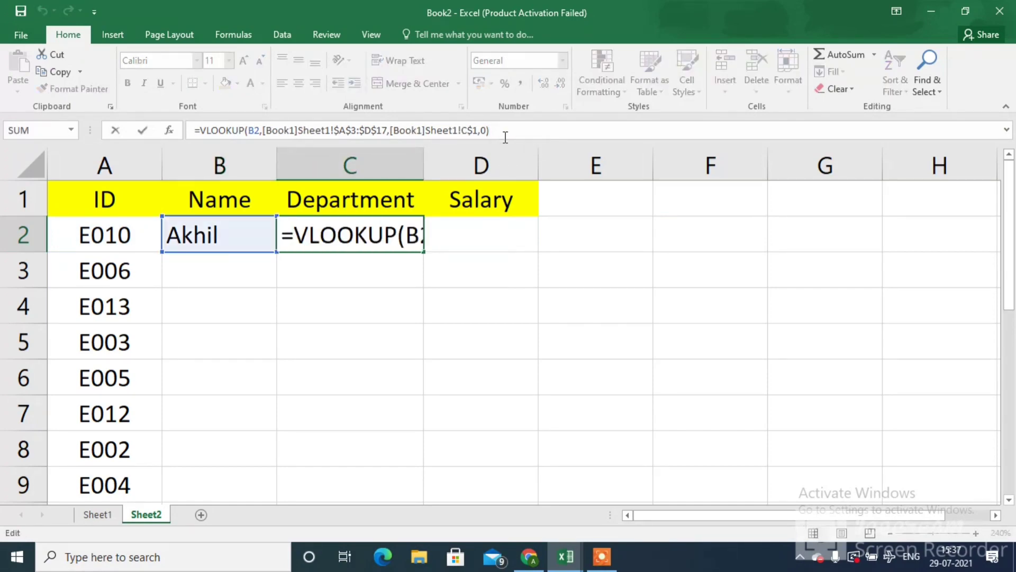
pyautogui.hotkey('ctrl', 'Return')
pyautogui.press('Delete')
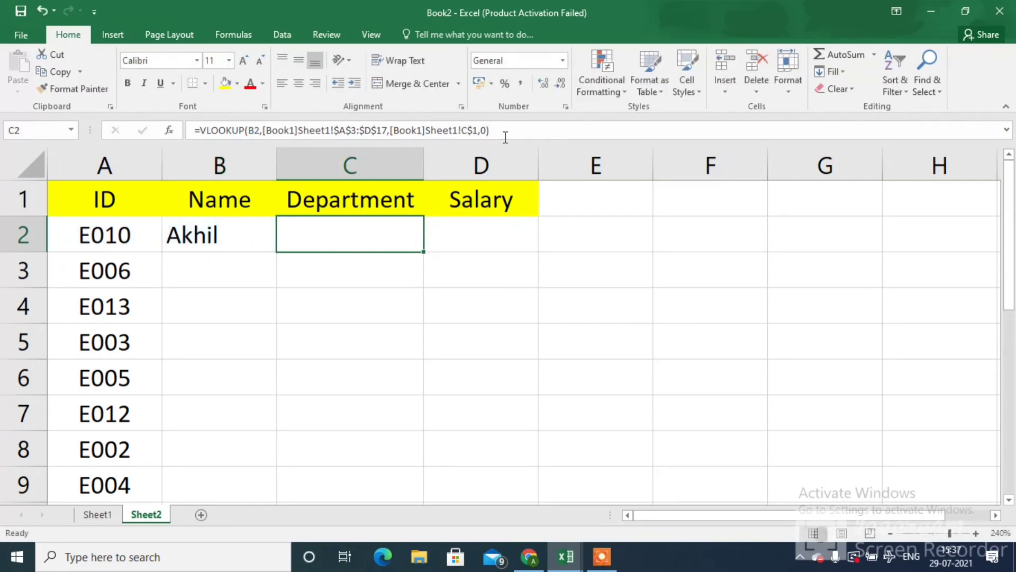
# Step: Lock the lookup value's column in the B2 formula by changing the reference to $A2
pyautogui.press('Left')
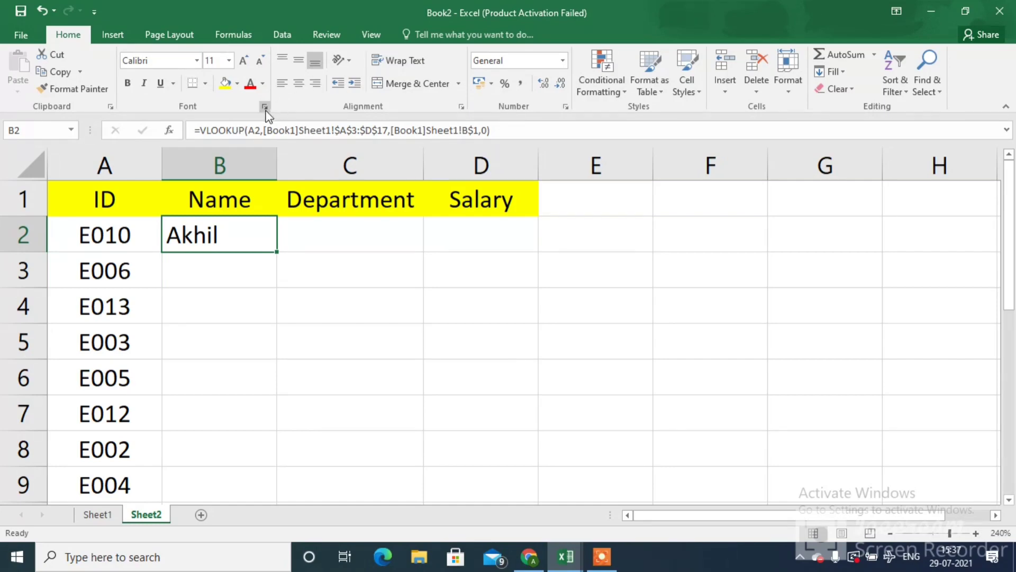
pyautogui.click(248, 130)
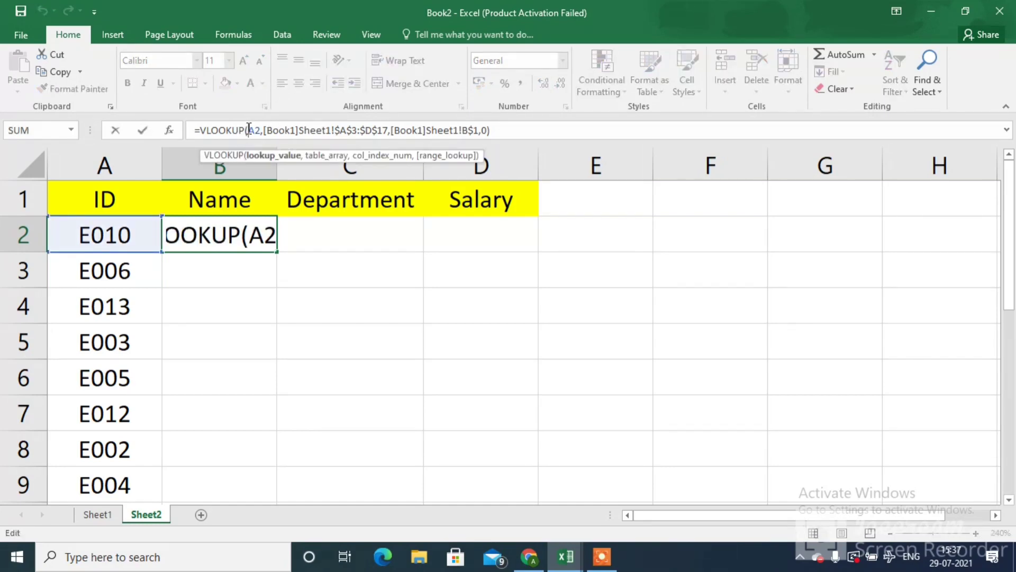
pyautogui.write('$')
pyautogui.hotkey('ctrl', 'Return')
pyautogui.press('Return')
pyautogui.press('Up')
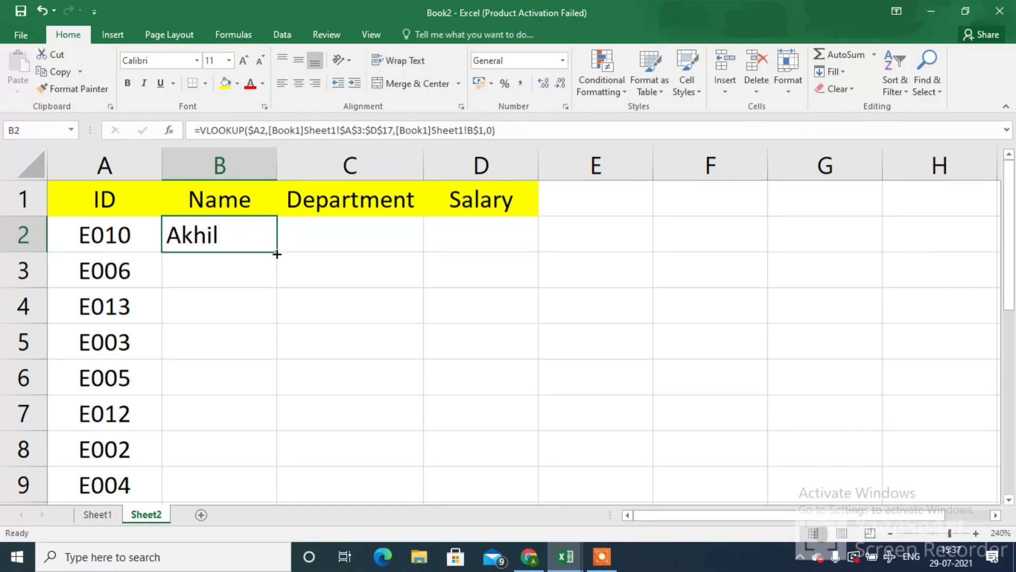
# Step: Fill the B2 formula across to D2 and down all the ID rows, and reselect B2
pyautogui.moveTo(277, 252); pyautogui.dragTo(498, 239)
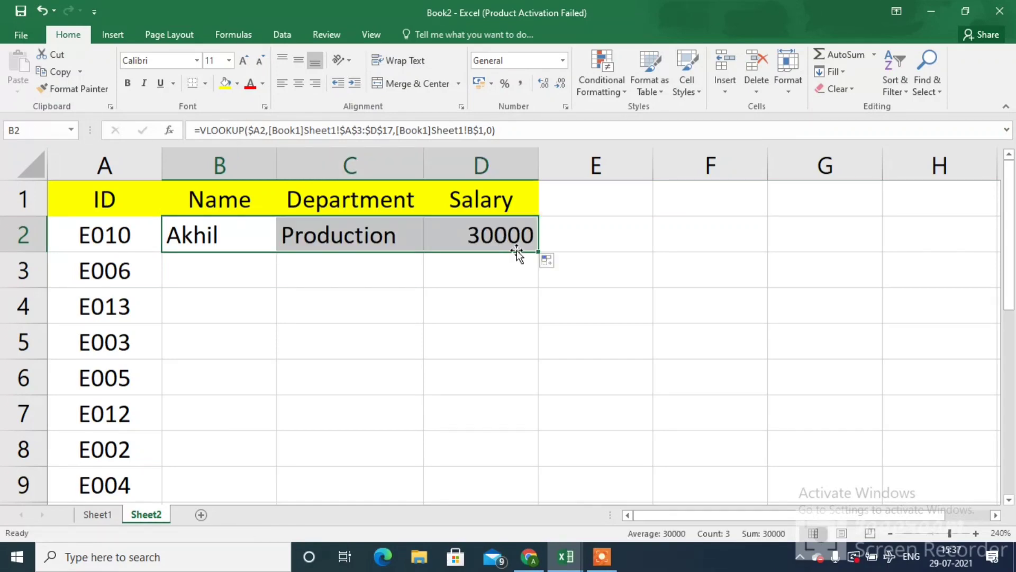
pyautogui.doubleClick(539, 253)
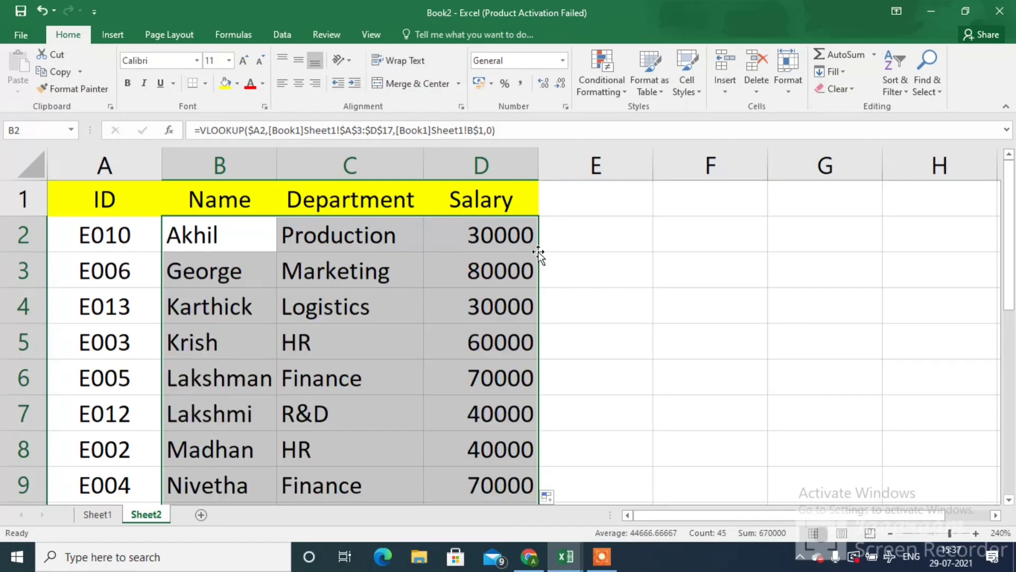
pyautogui.click(261, 326)
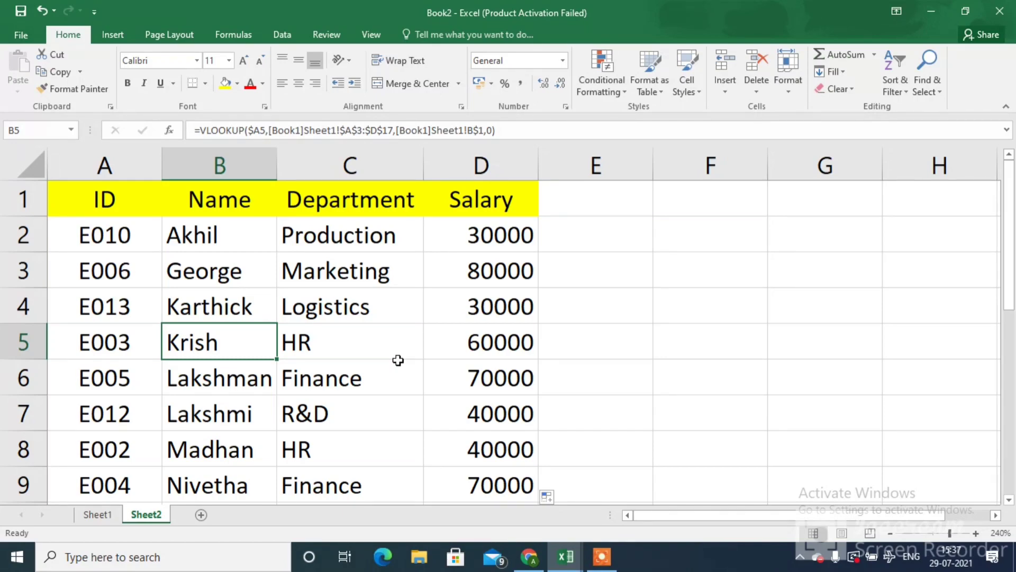
pyautogui.click(210, 220)
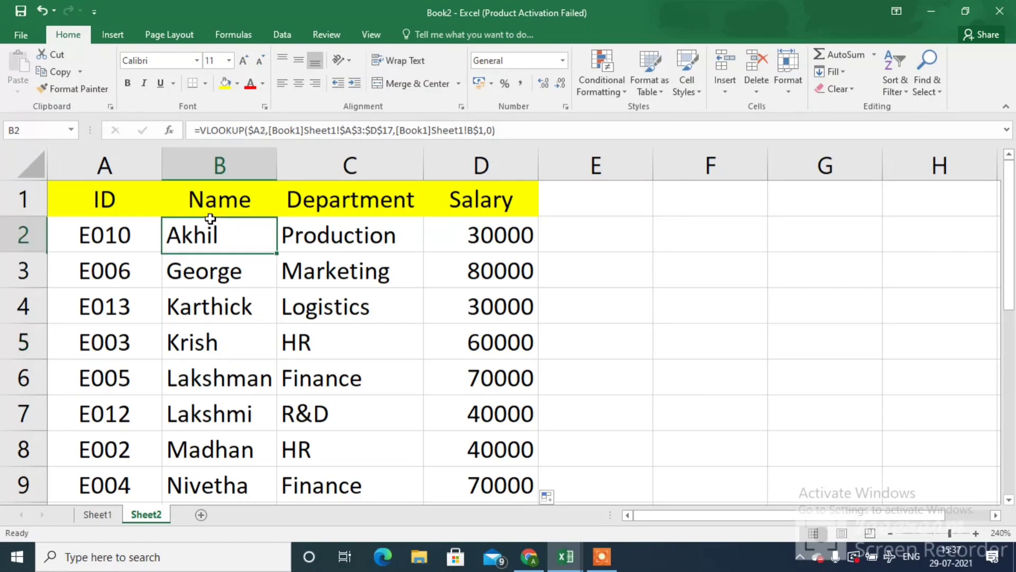